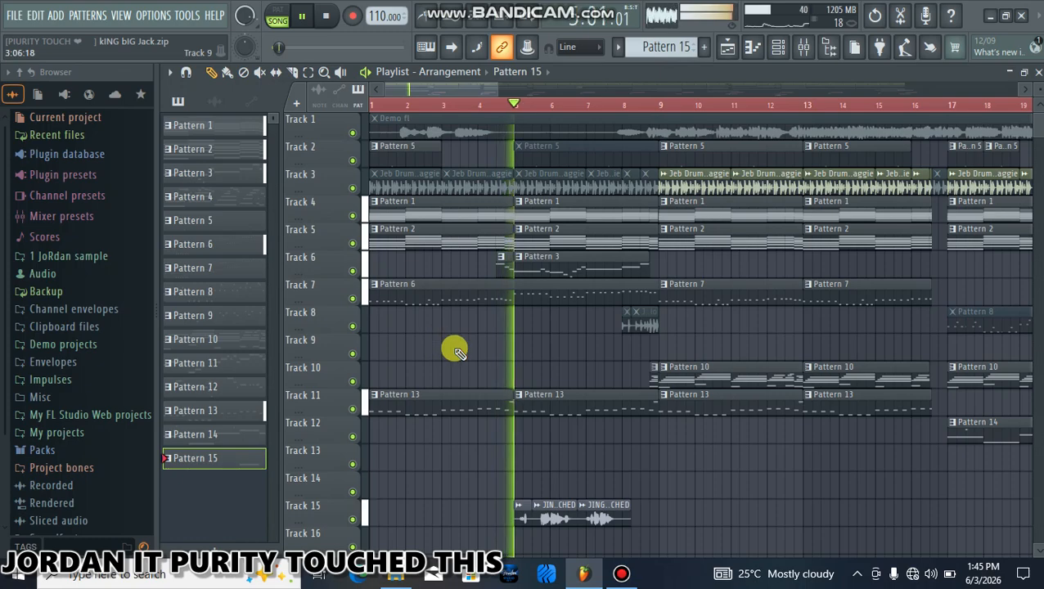
Examine the playlist's tracks and clips from the intro through bar 12 while the song plays
scroll(452, 356, "down", 6)
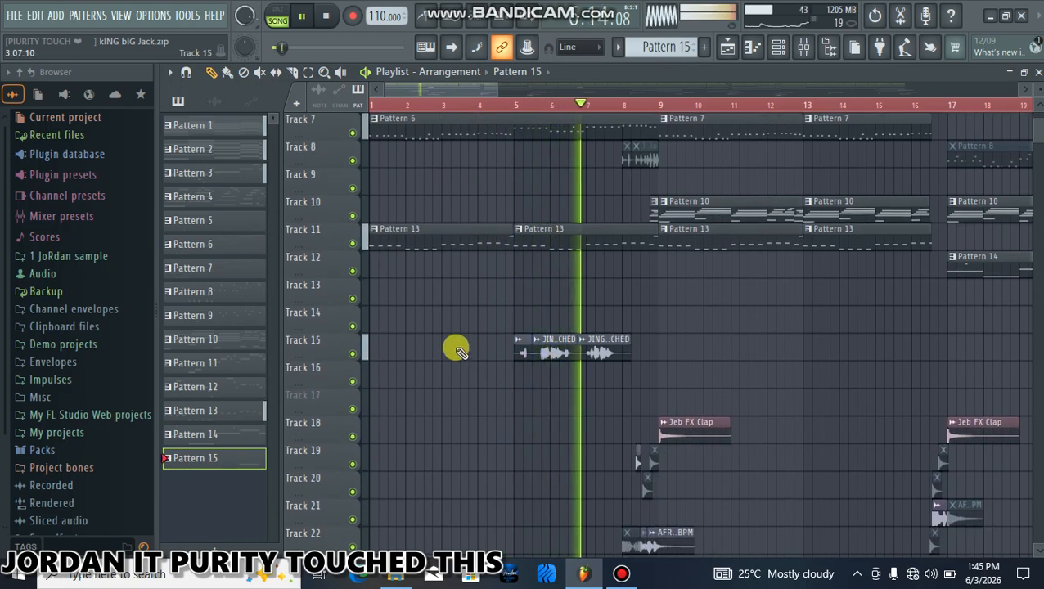
scroll(541, 113, "down", 3)
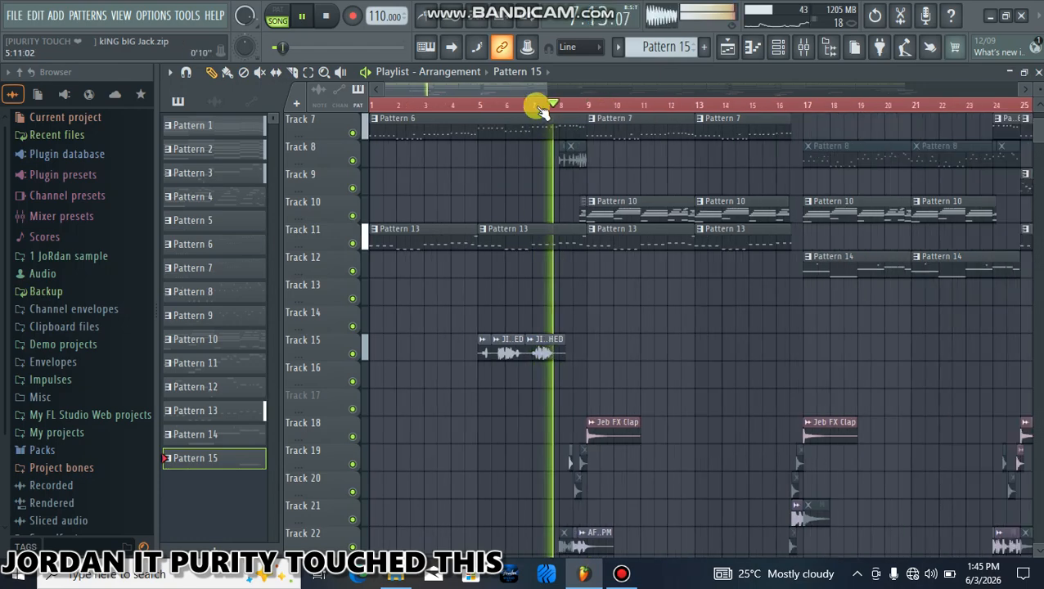
scroll(540, 245, "down", 4)
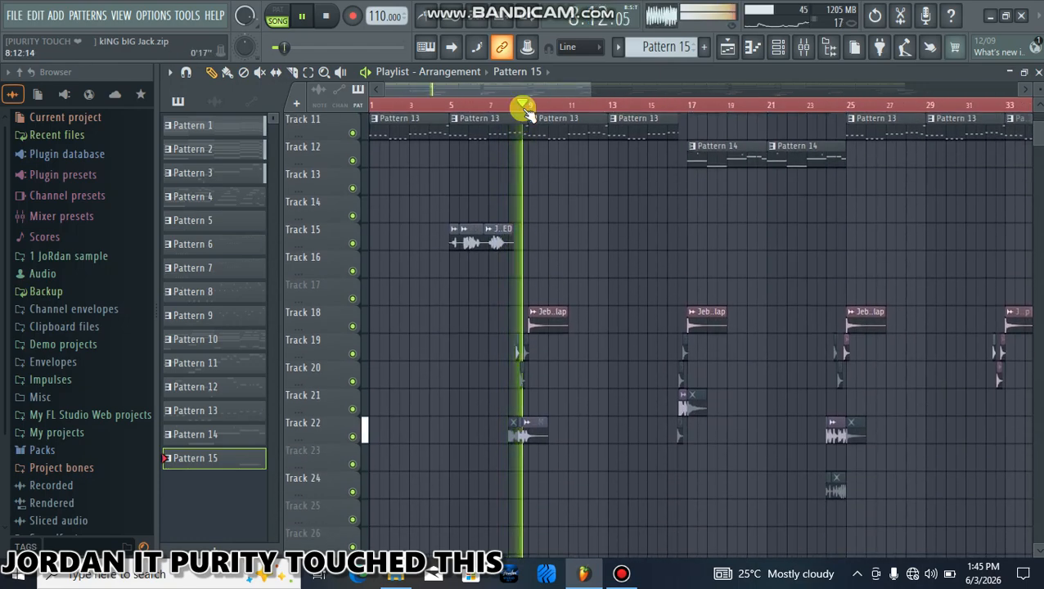
scroll(526, 106, "up", 6)
scroll(526, 107, "down", 3)
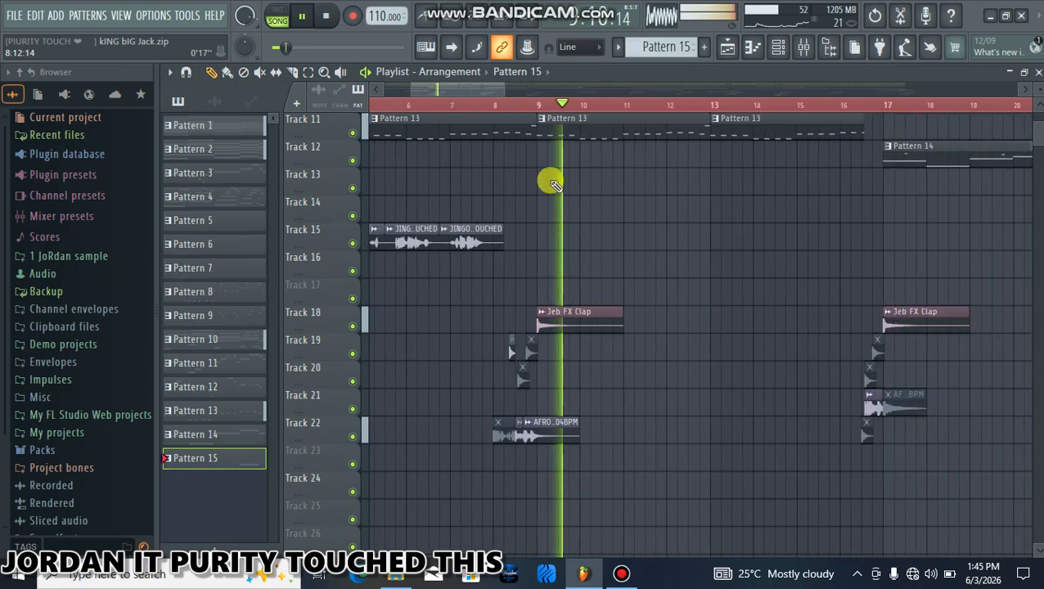
scroll(565, 237, "up", 6)
scroll(571, 240, "up", 2)
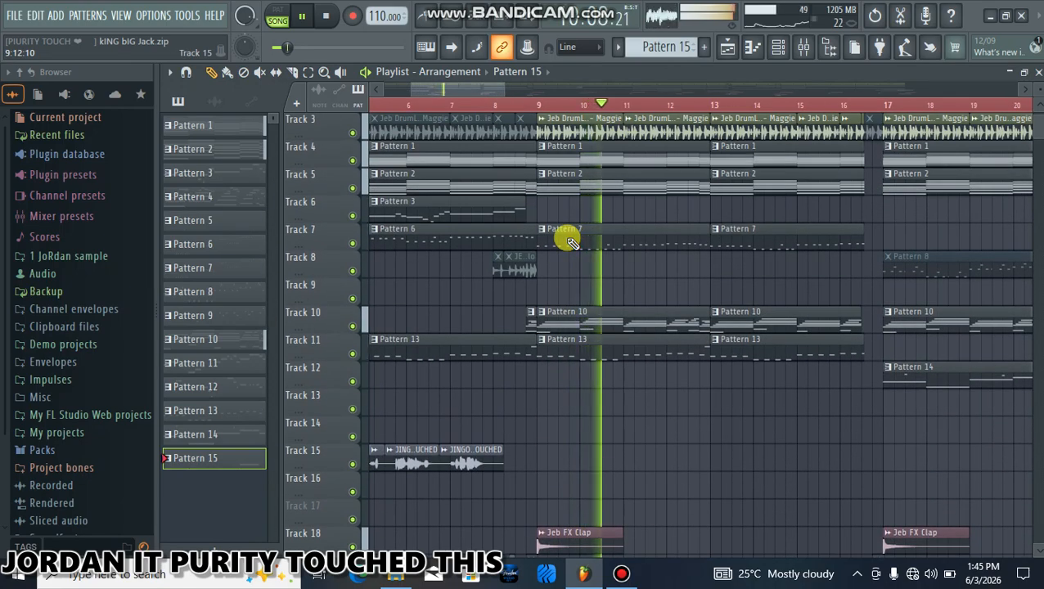
scroll(572, 240, "up", 1)
scroll(571, 240, "down", 2)
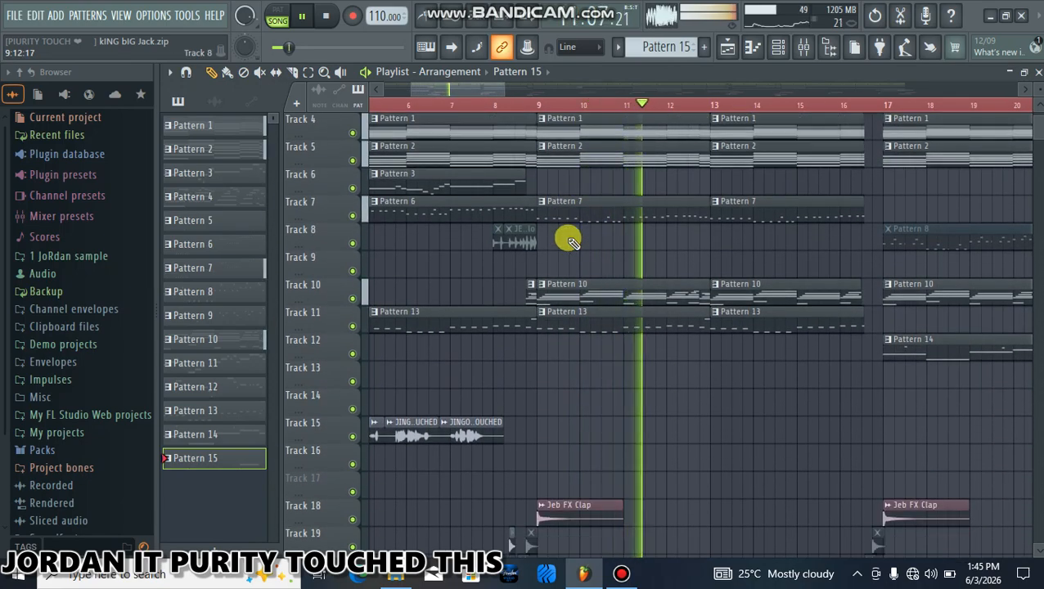
scroll(509, 111, "down", 2)
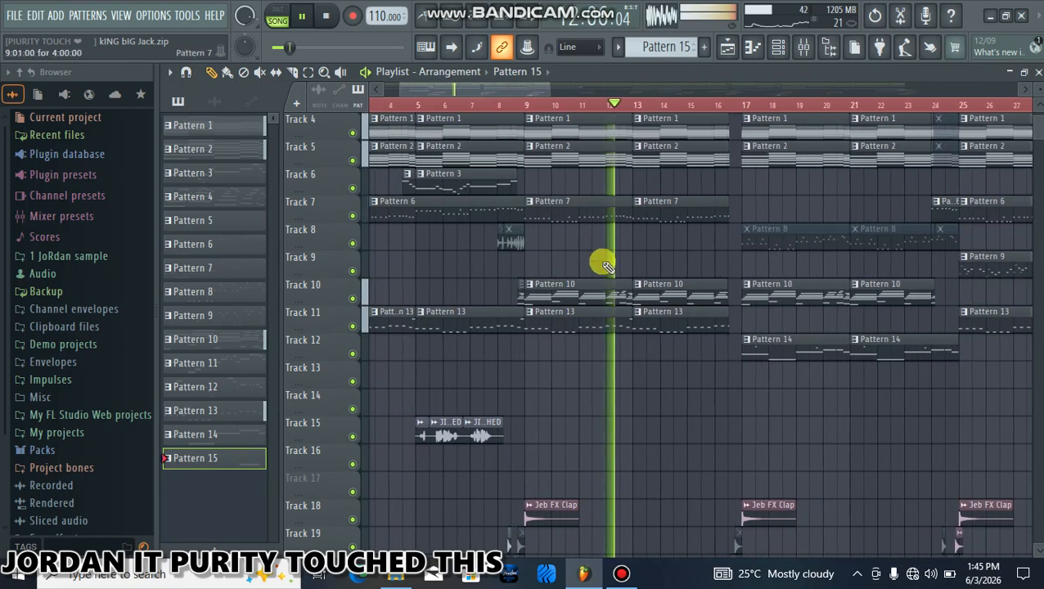
Open the Pattern 10 clip's Steel Guitar notes, examine the whole phrase, and return to the playlist
double_click(657, 293)
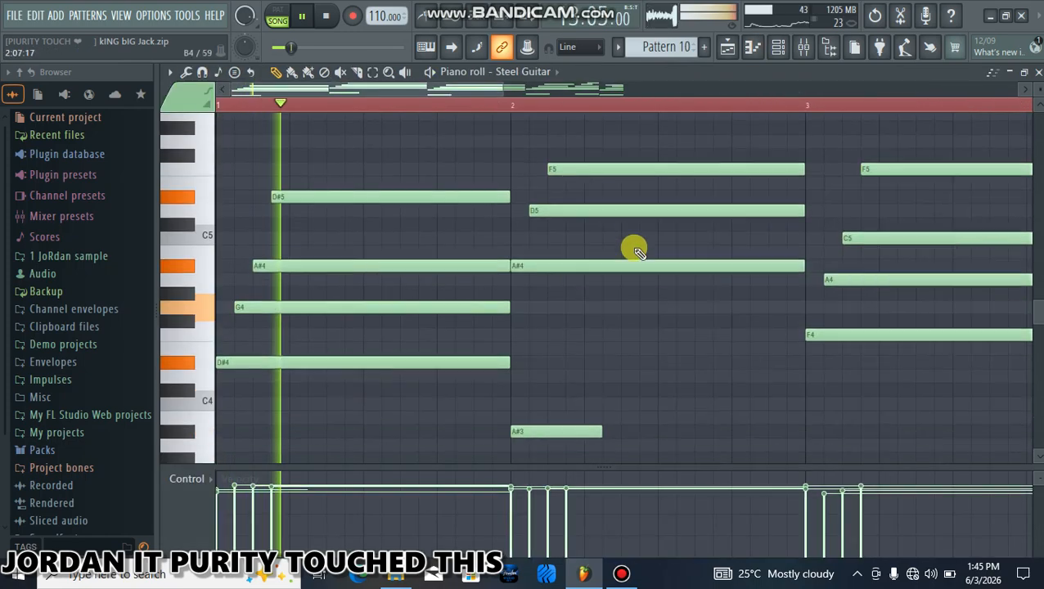
scroll(555, 107, "down", 2)
scroll(447, 360, "down", 3)
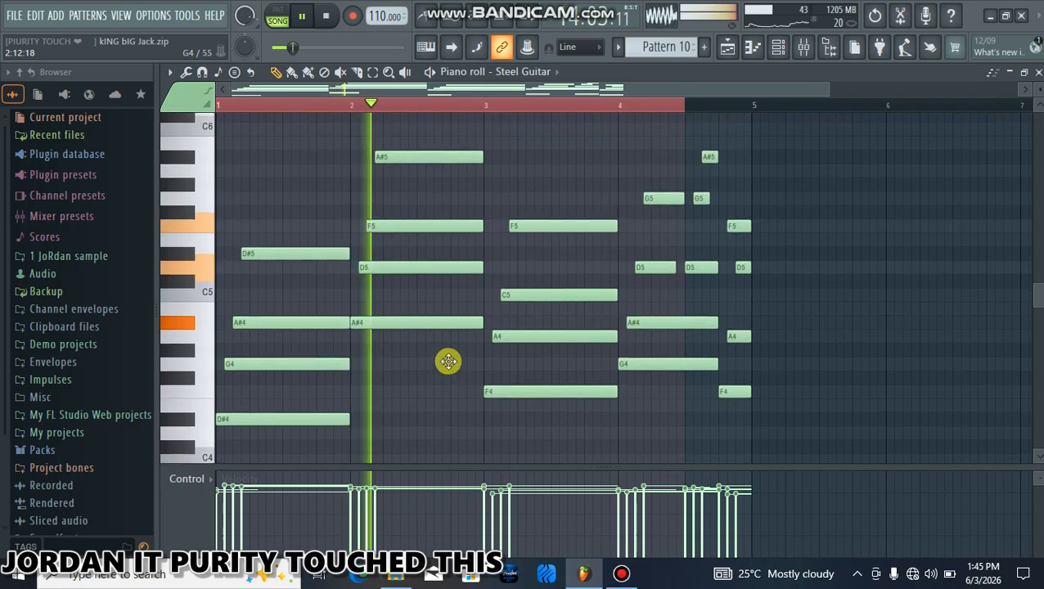
scroll(455, 359, "up", 7)
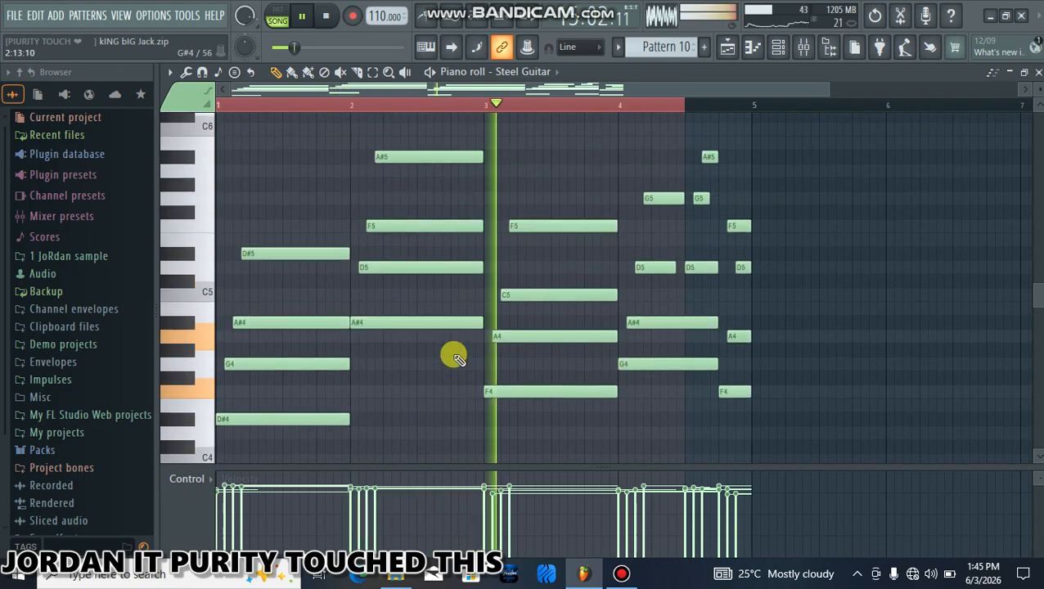
left_click(1037, 72)
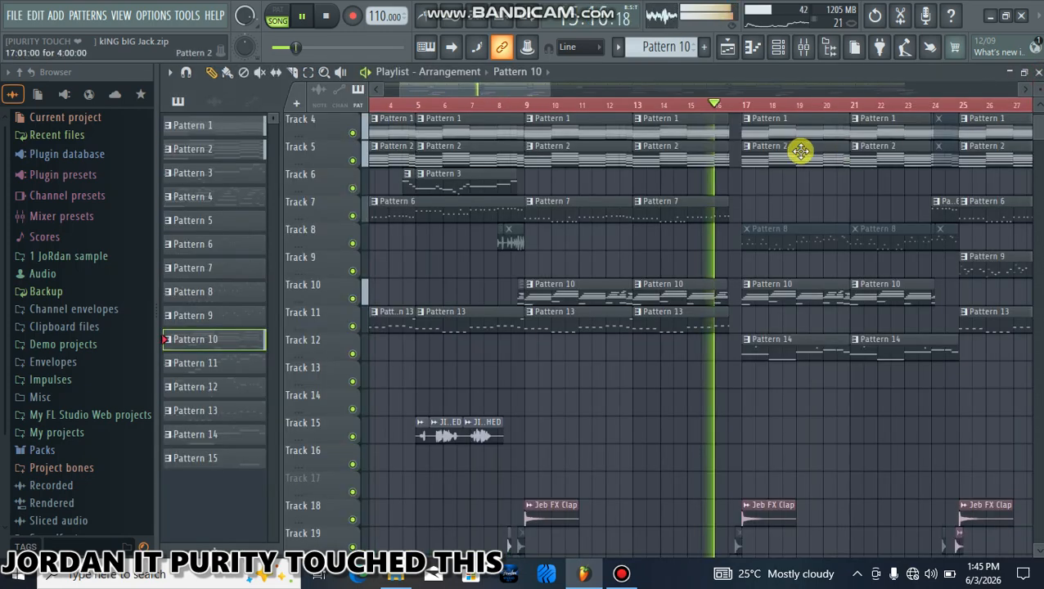
Examine the clip layout across the tracks from the gap before bar 17 onward during playback
scroll(724, 108, "up", 4)
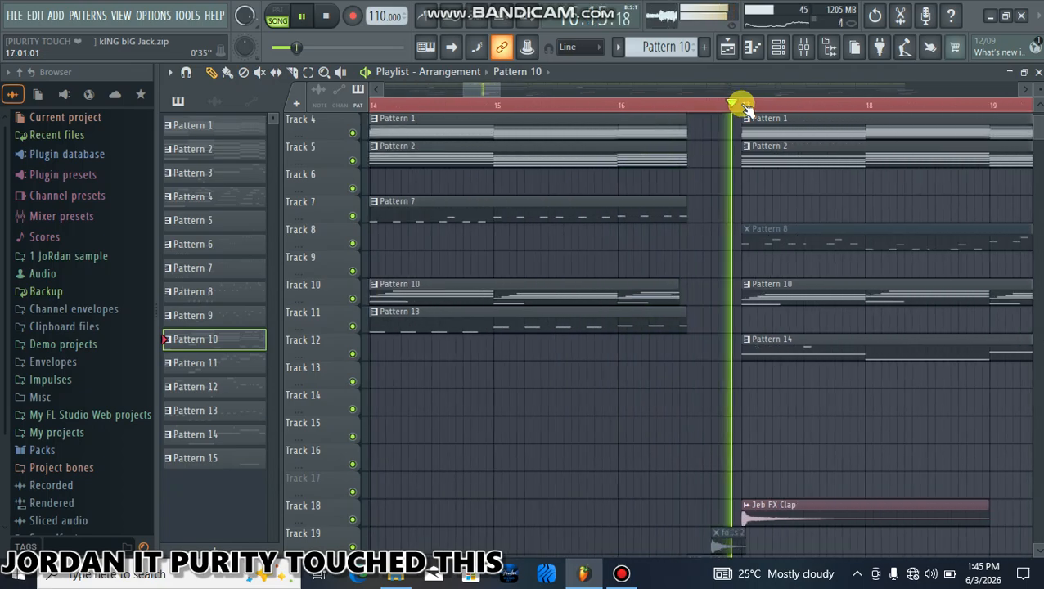
scroll(743, 104, "down", 5)
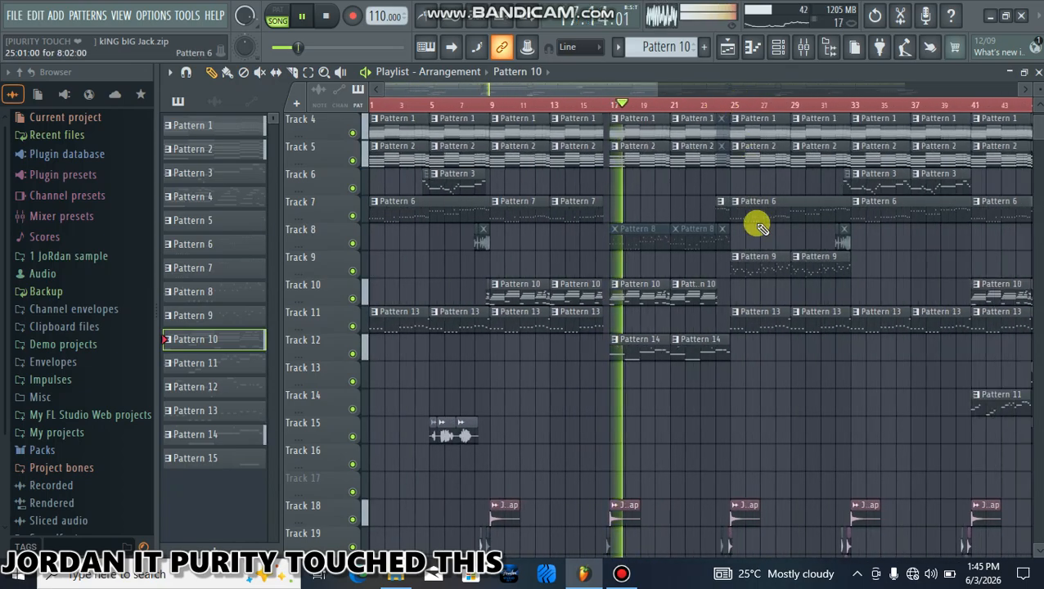
scroll(757, 233, "down", 3)
scroll(756, 236, "up", 5)
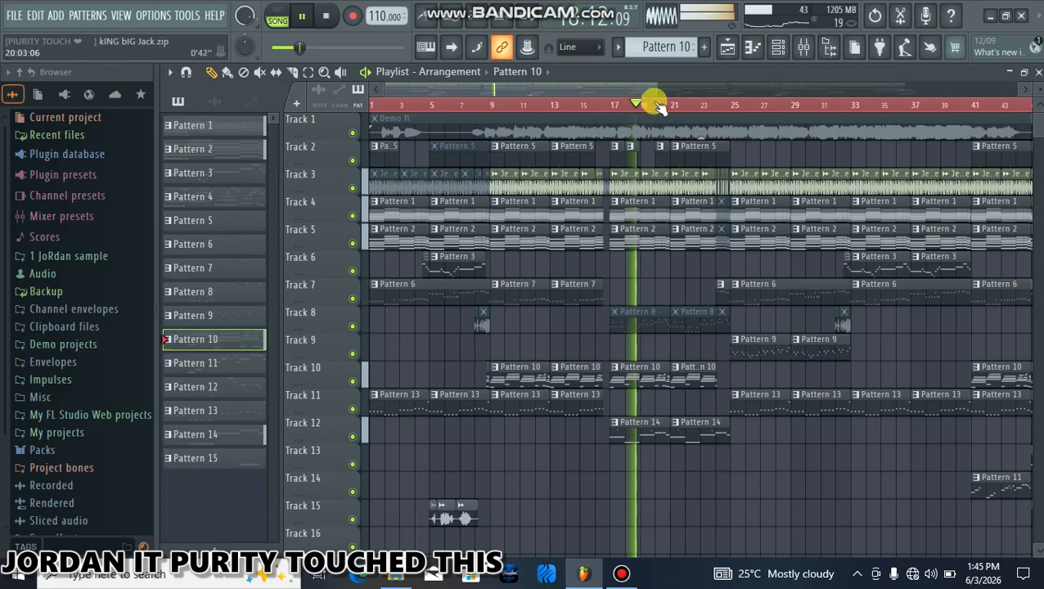
scroll(671, 106, "up", 3)
scroll(671, 106, "down", 4)
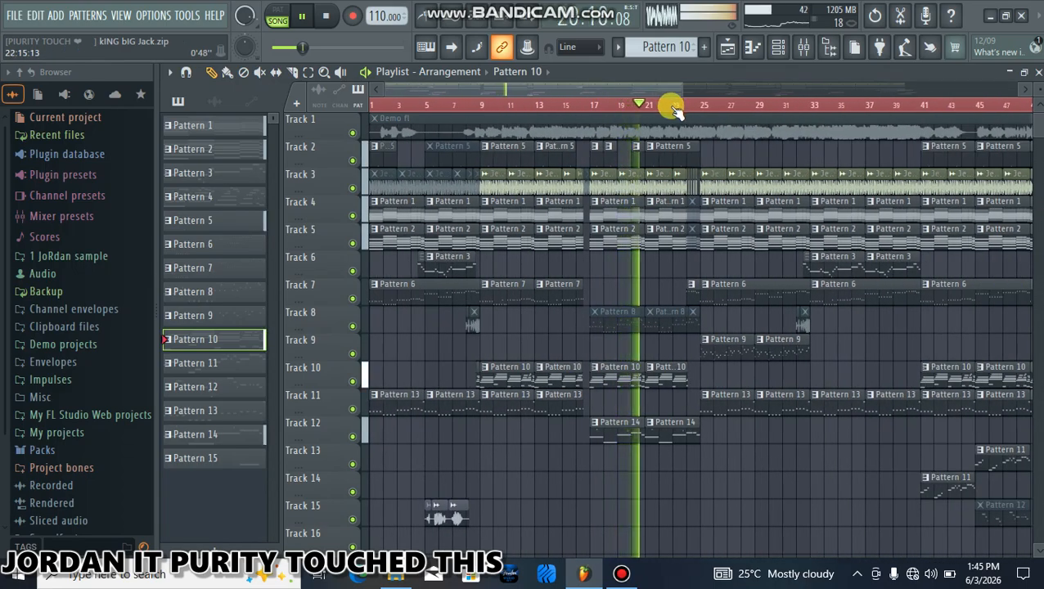
Examine the chopped drum loop and the pattern clips in the transition between bars 24 and 25
scroll(729, 111, "up", 4)
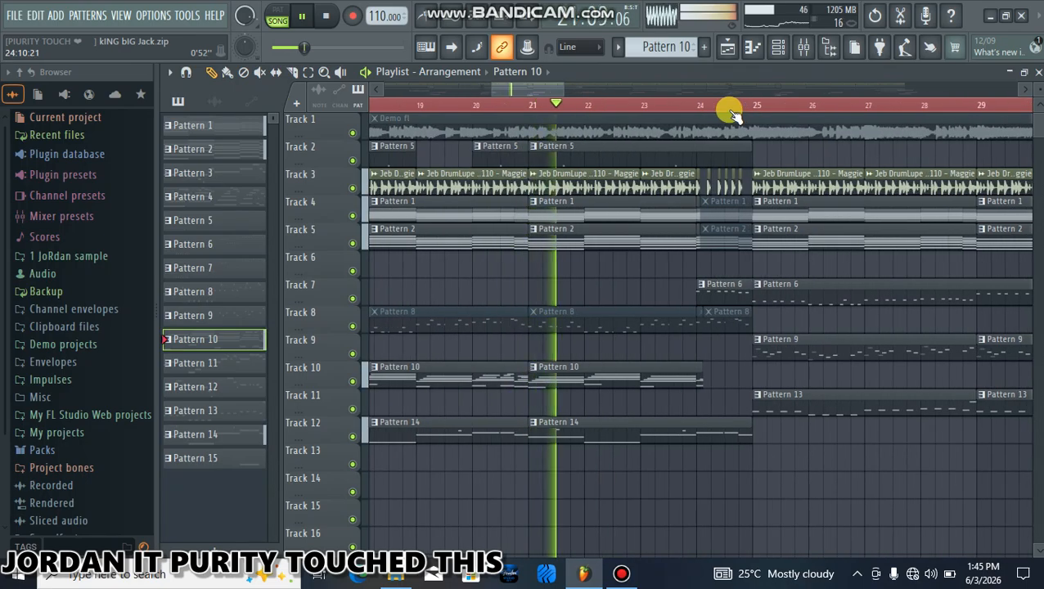
scroll(729, 109, "down", 2)
scroll(739, 187, "down", 3)
scroll(739, 196, "up", 2)
scroll(741, 102, "up", 3)
scroll(706, 209, "up", 3)
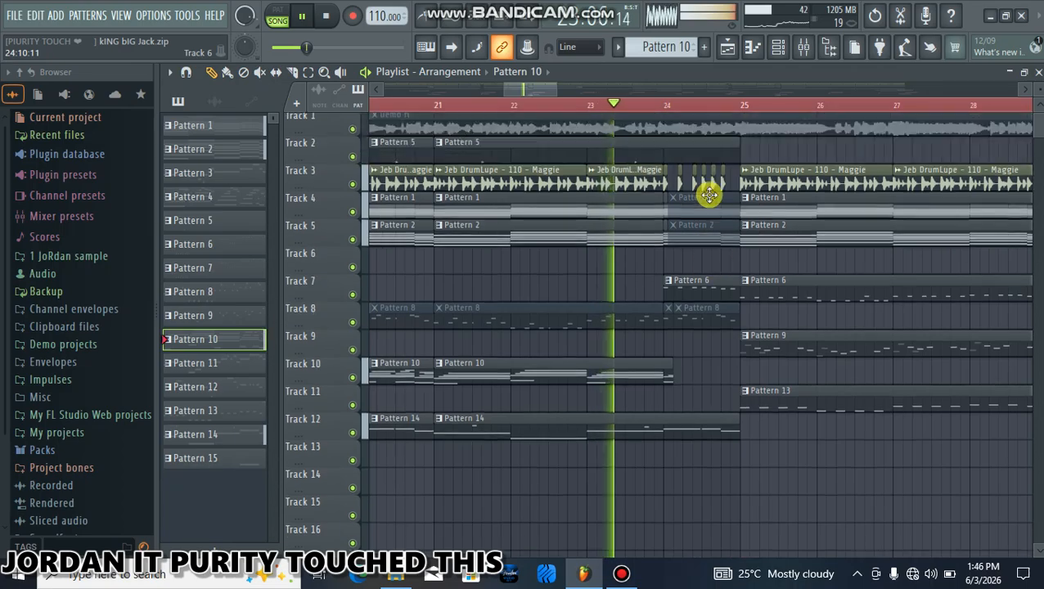
scroll(716, 109, "up", 2)
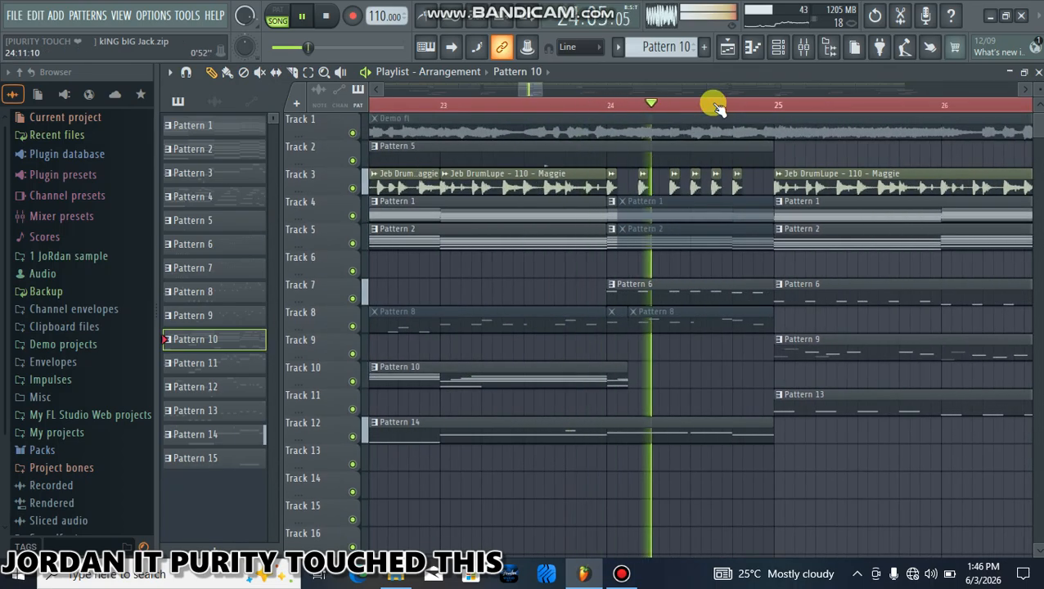
scroll(716, 103, "down", 3)
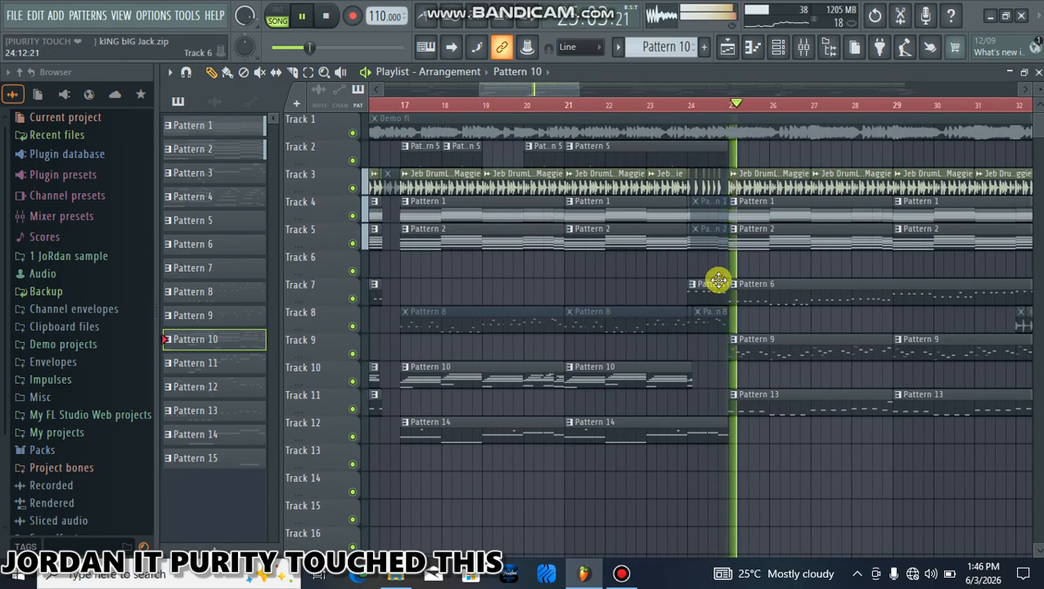
Stop the song and examine the intro clips in bars 1 to 9 of the playlist
scroll(731, 208, "down", 3)
scroll(683, 104, "down", 4)
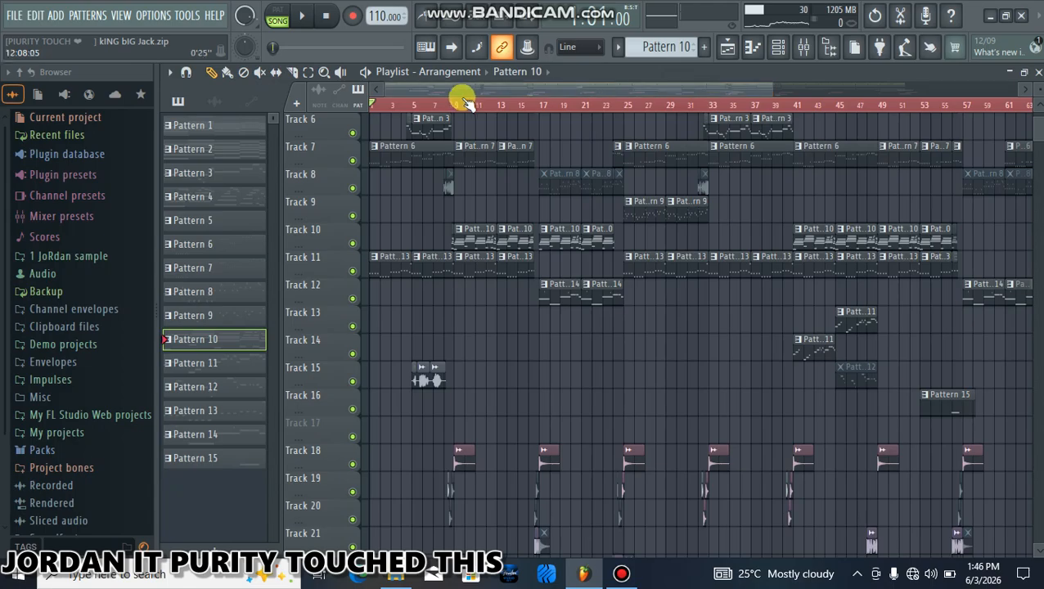
scroll(417, 110, "up", 3)
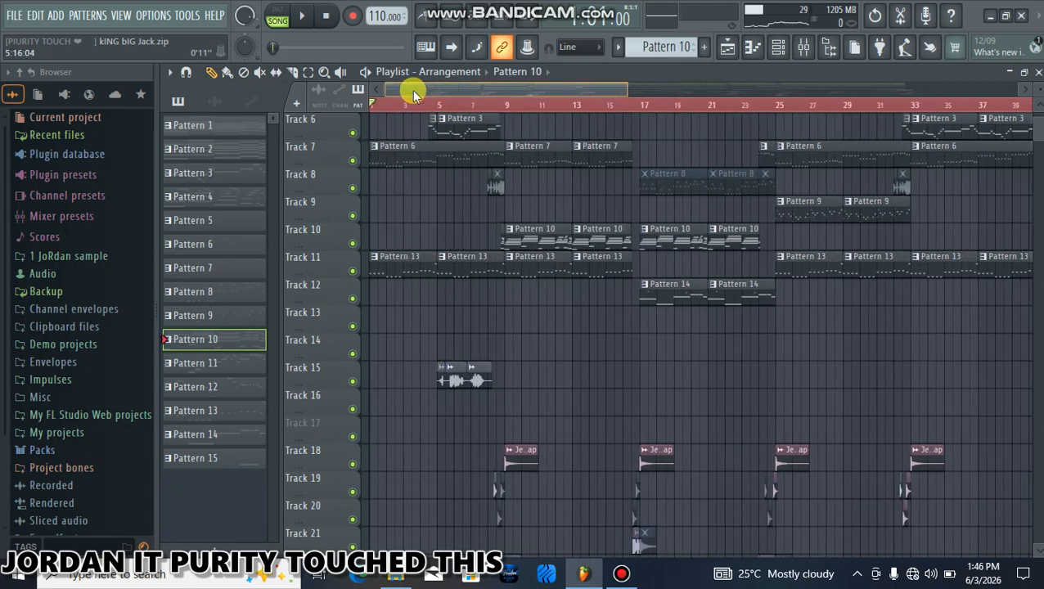
scroll(403, 181, "up", 5)
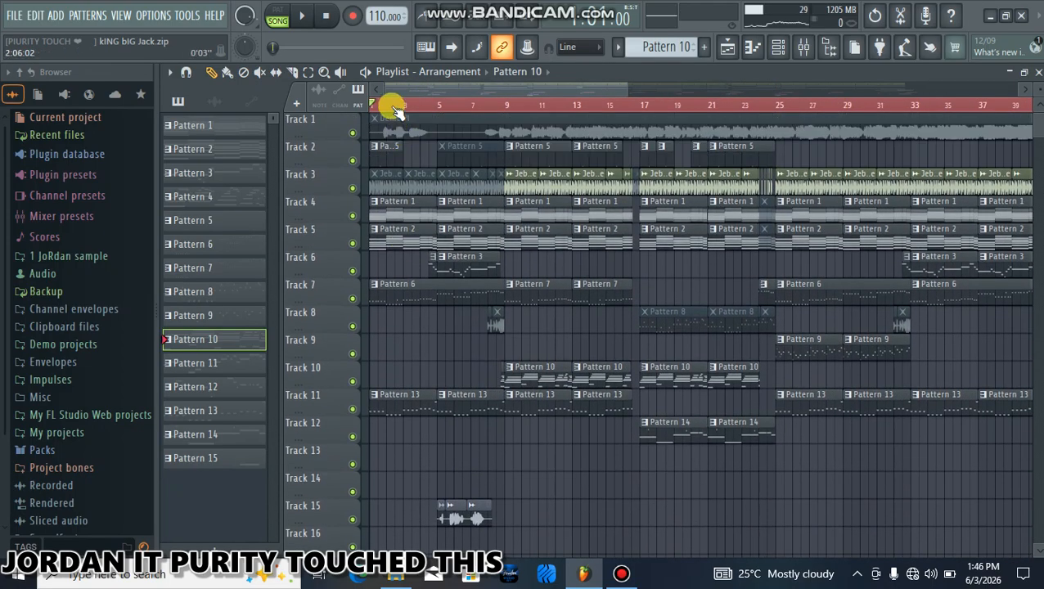
scroll(396, 112, "up", 2)
scroll(413, 97, "up", 2)
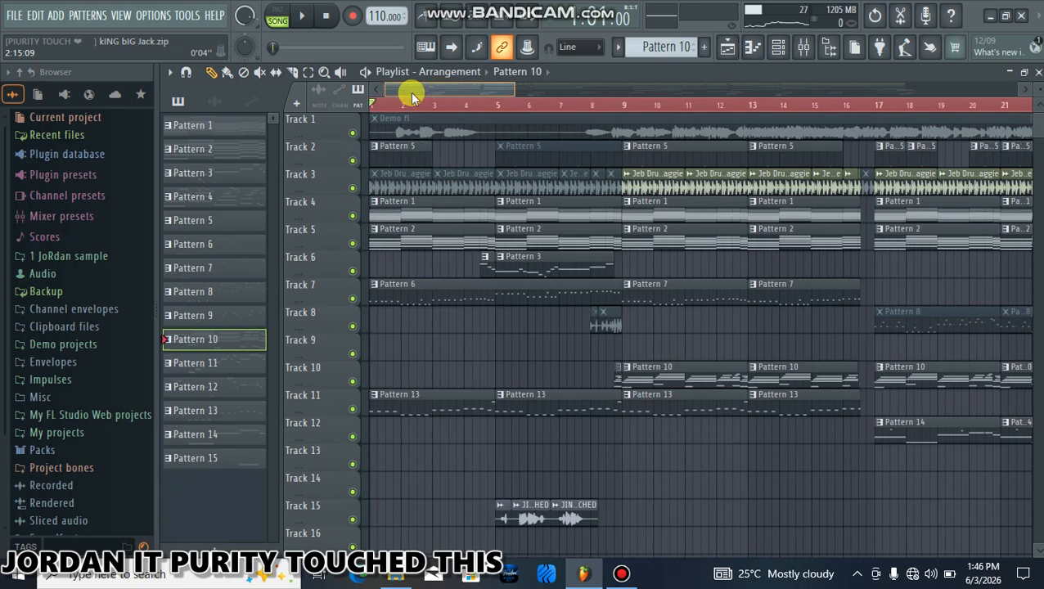
scroll(391, 105, "up", 2)
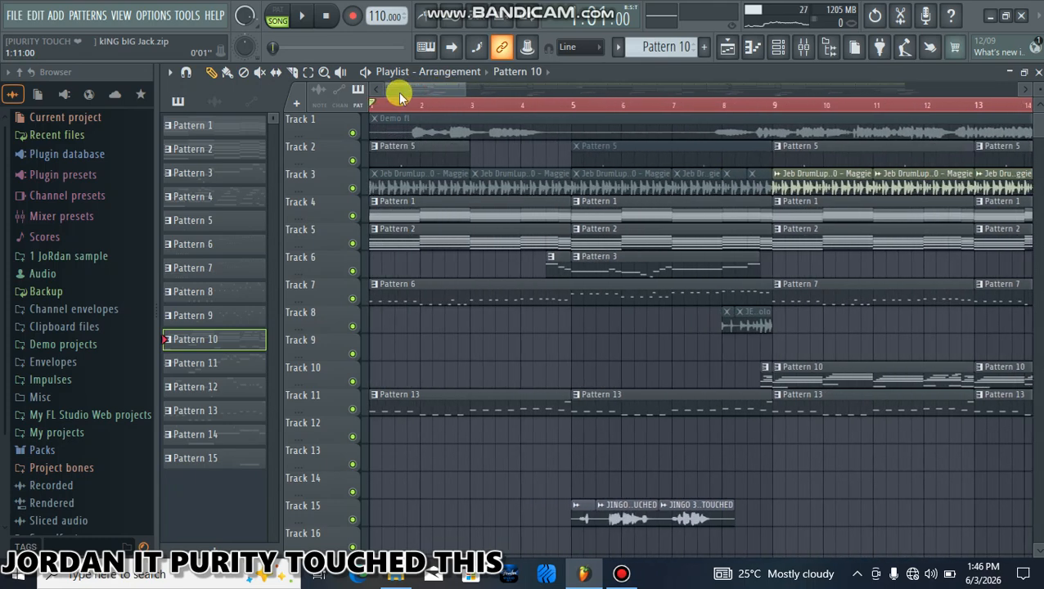
scroll(388, 106, "up", 2)
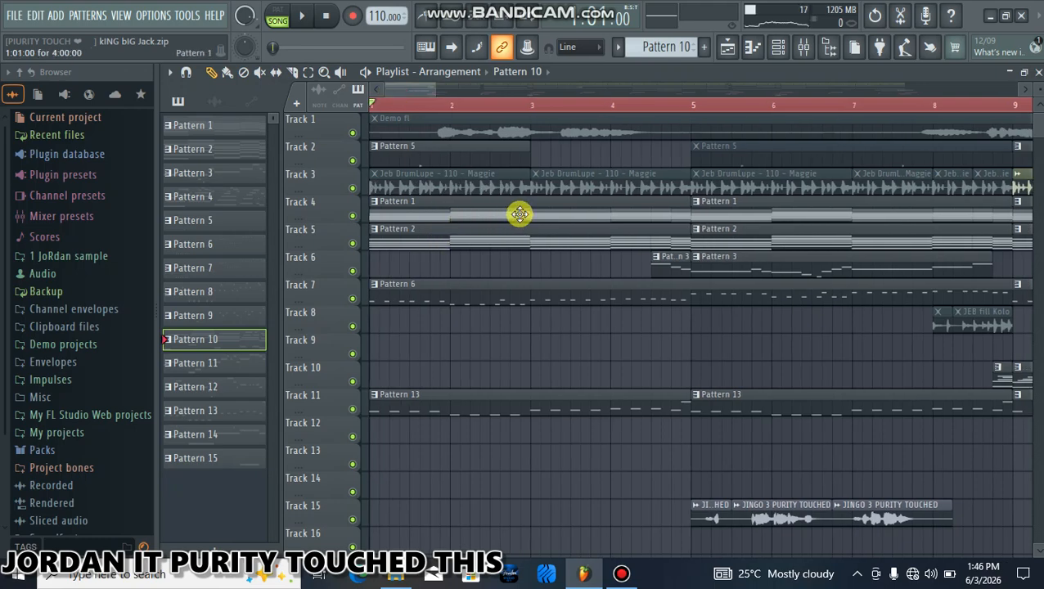
Open Pattern 1's Nexus #2 notes in the piano roll and play them in pattern mode
left_click(779, 49)
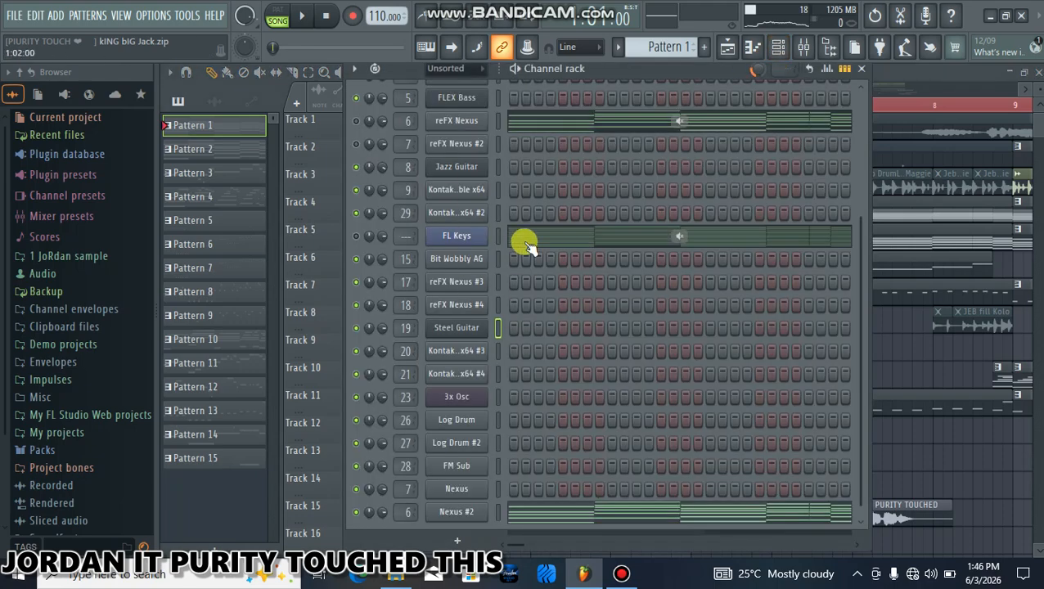
scroll(534, 254, "down", 1)
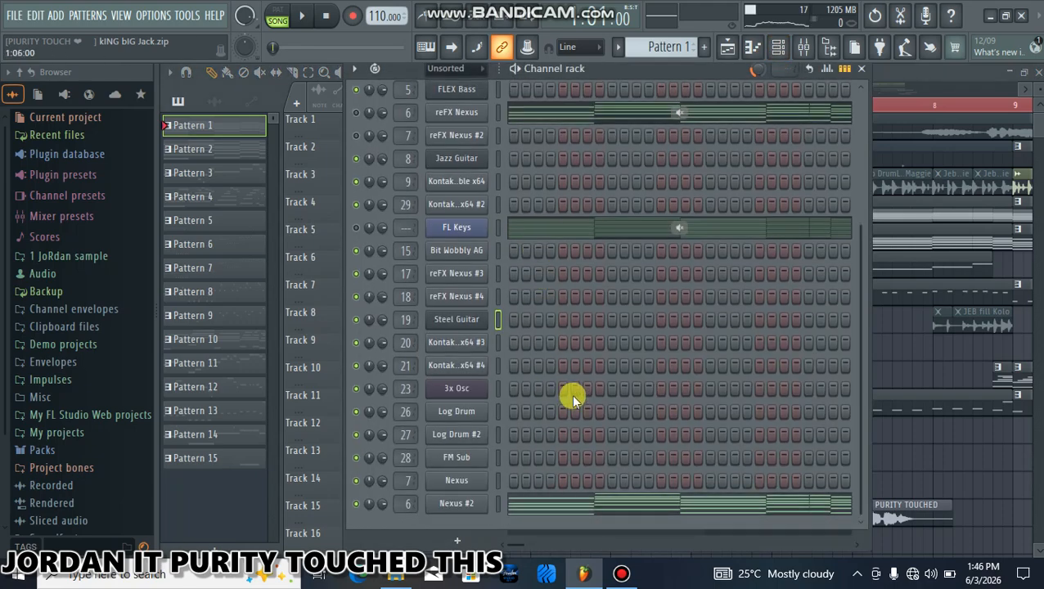
left_click(547, 510)
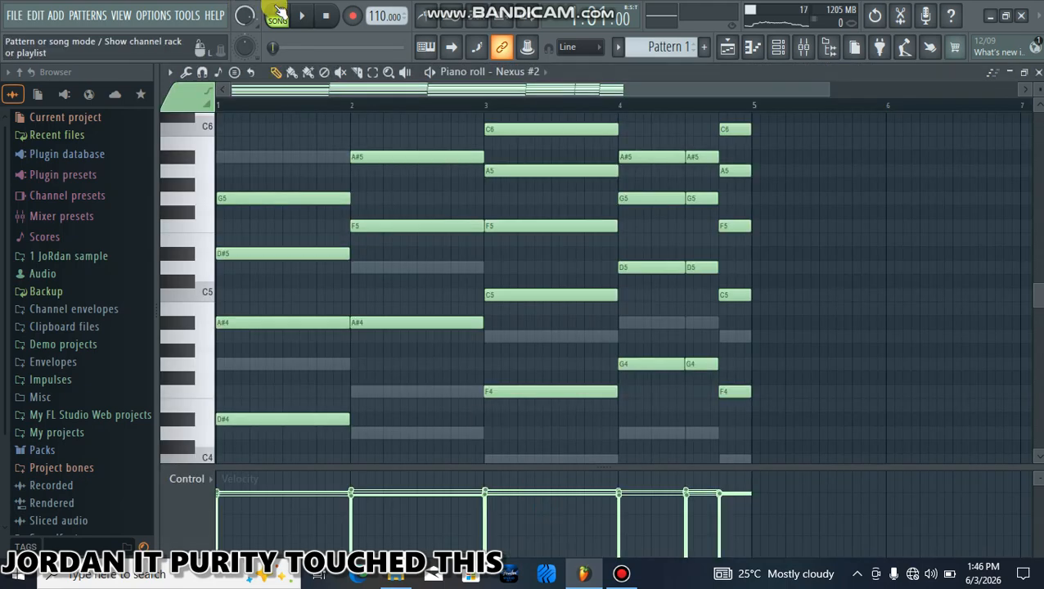
scroll(310, 160, "down", 3)
scroll(312, 169, "up", 3)
left_click(304, 15)
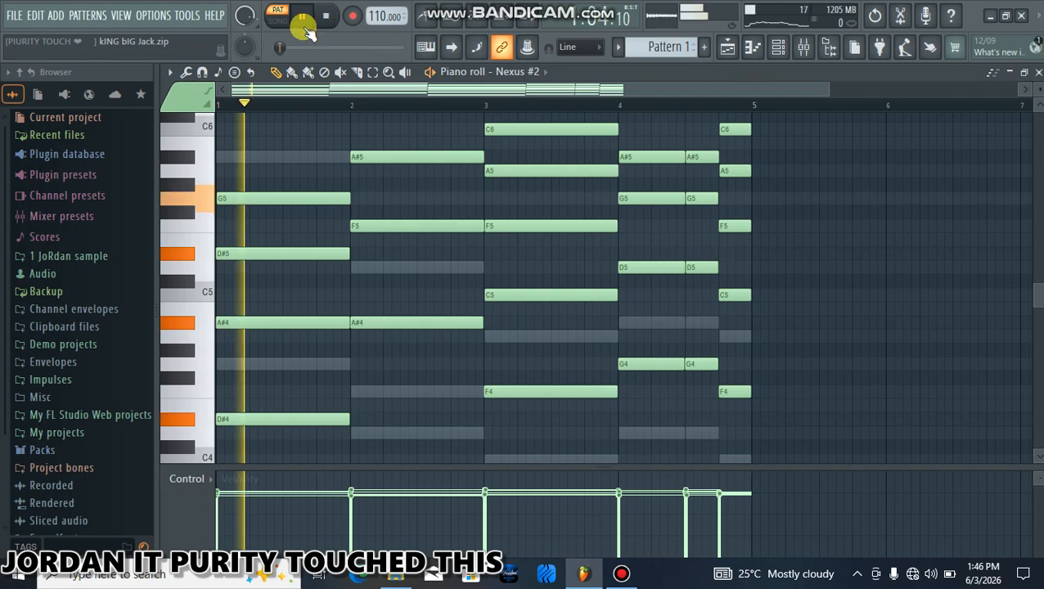
Examine the Nexus #2 chord notes across the octaves, stop playback, and return to the playlist
scroll(321, 203, "up", 4)
scroll(323, 205, "down", 4)
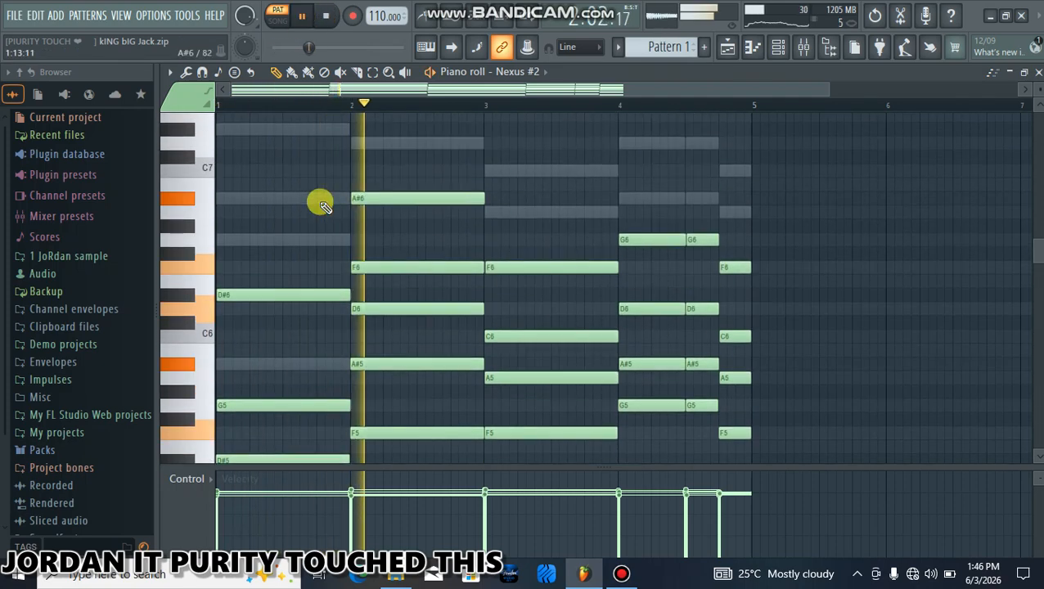
scroll(323, 203, "up", 2)
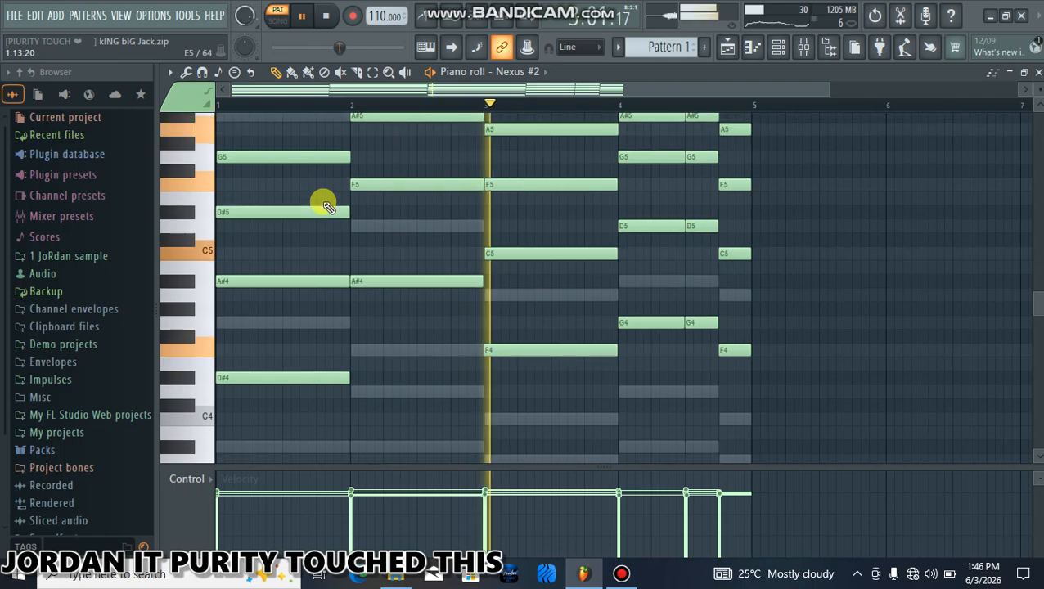
scroll(325, 205, "down", 1)
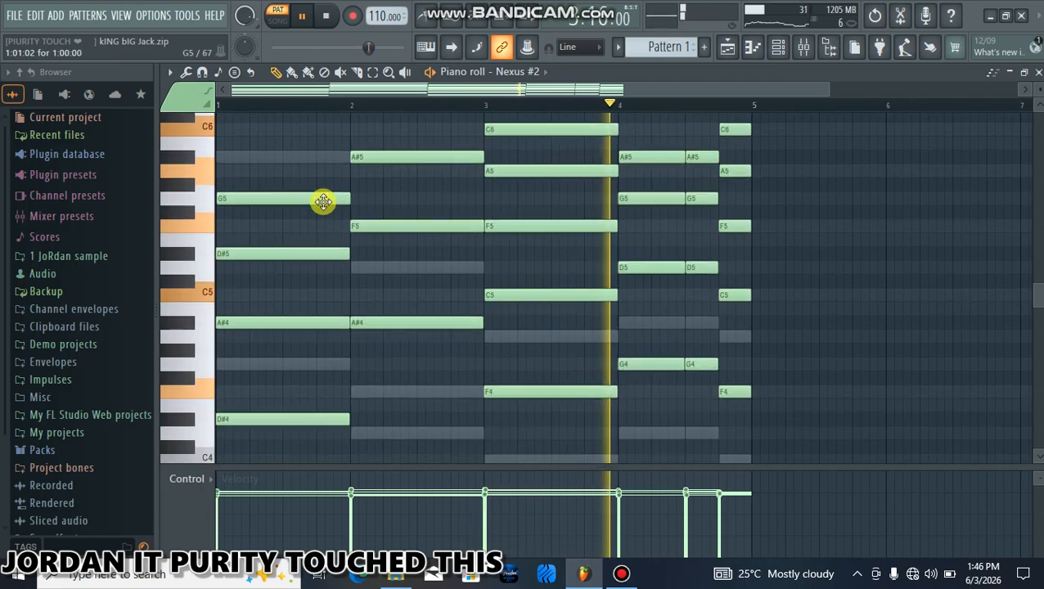
scroll(323, 202, "up", 1)
scroll(324, 202, "down", 2)
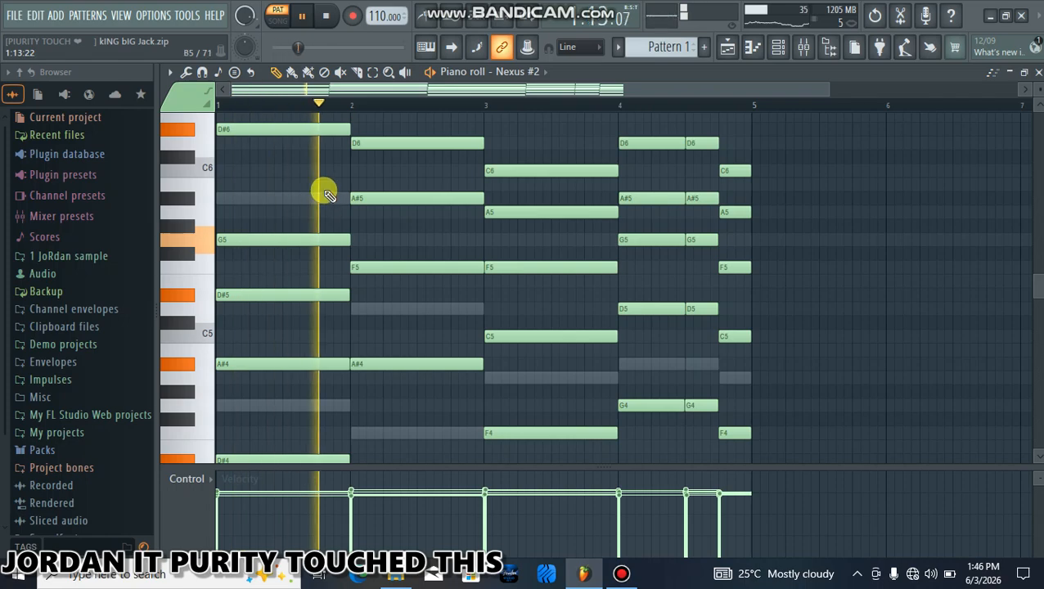
left_click(1038, 73)
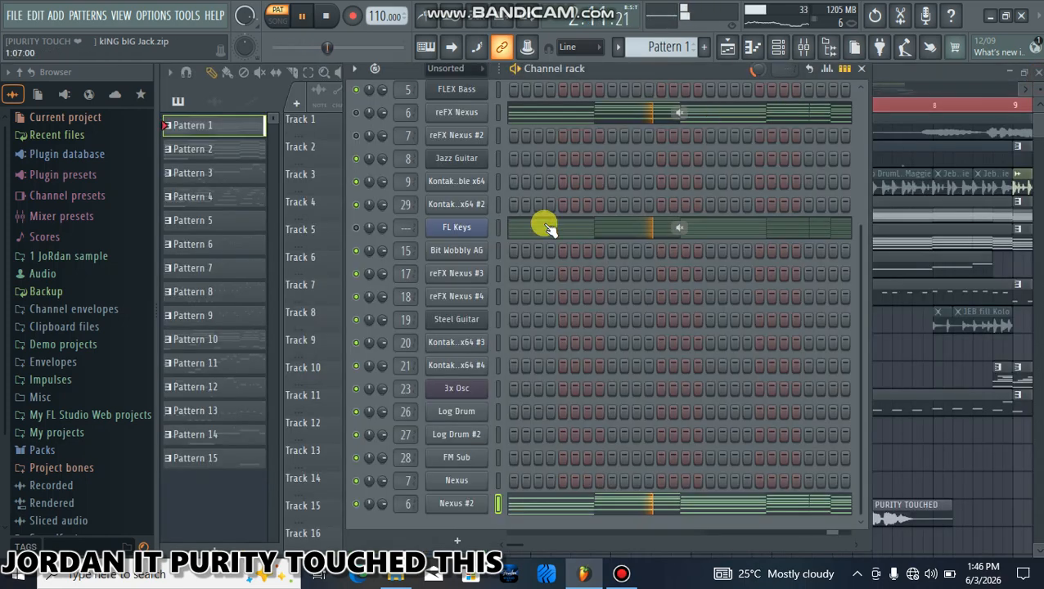
left_click(865, 72)
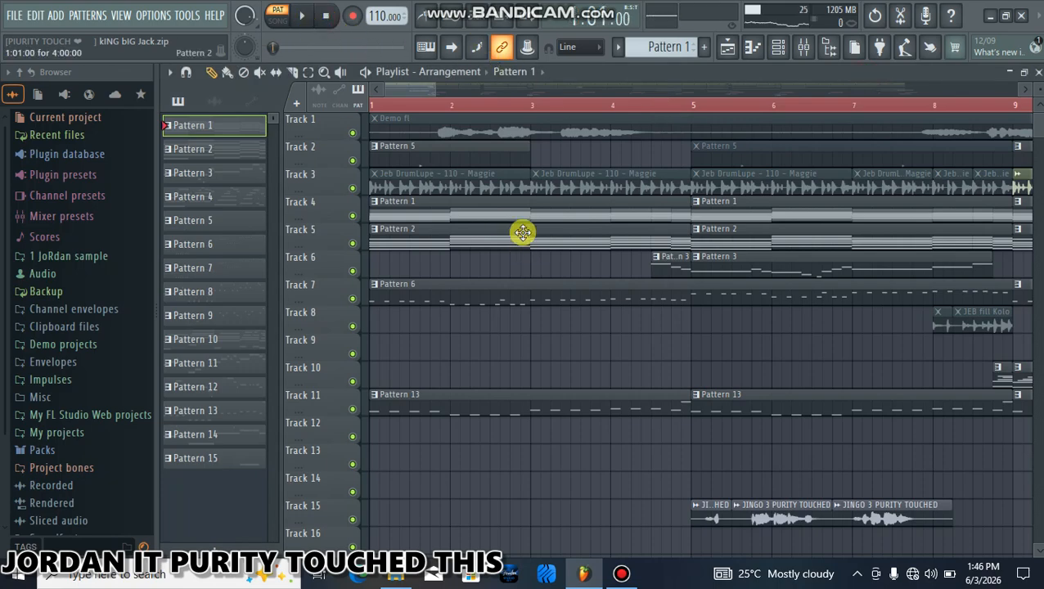
Open Pattern 2's Nexus notes in the piano roll and play them in pattern mode
left_click(788, 47)
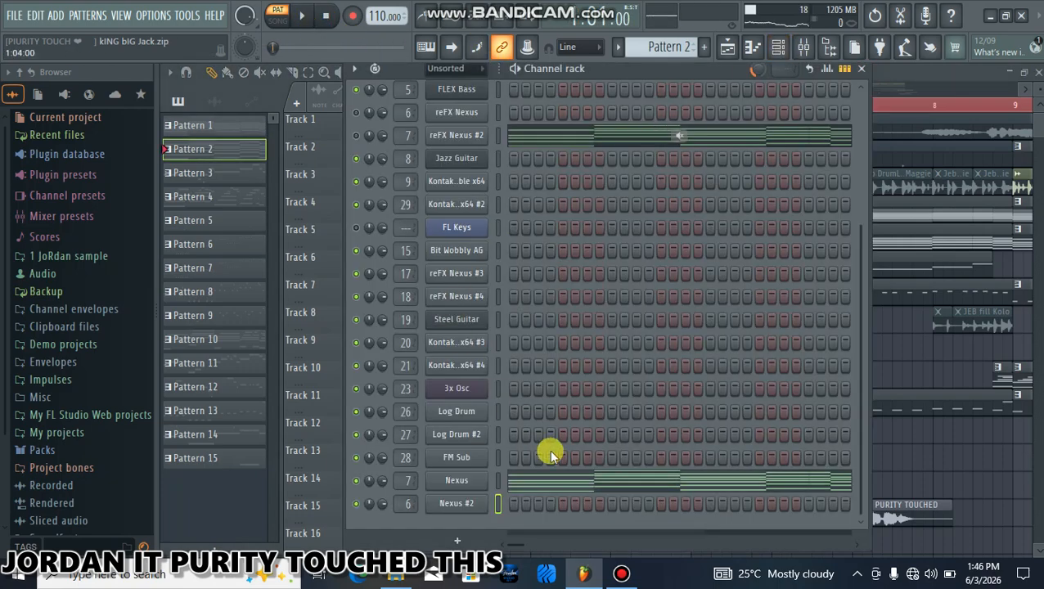
left_click(567, 483)
left_click(302, 16)
Examine Pattern 2's Nexus chord notes from the fourth to the sixth octave during playback, and stop the pattern
scroll(333, 216, "up", 4)
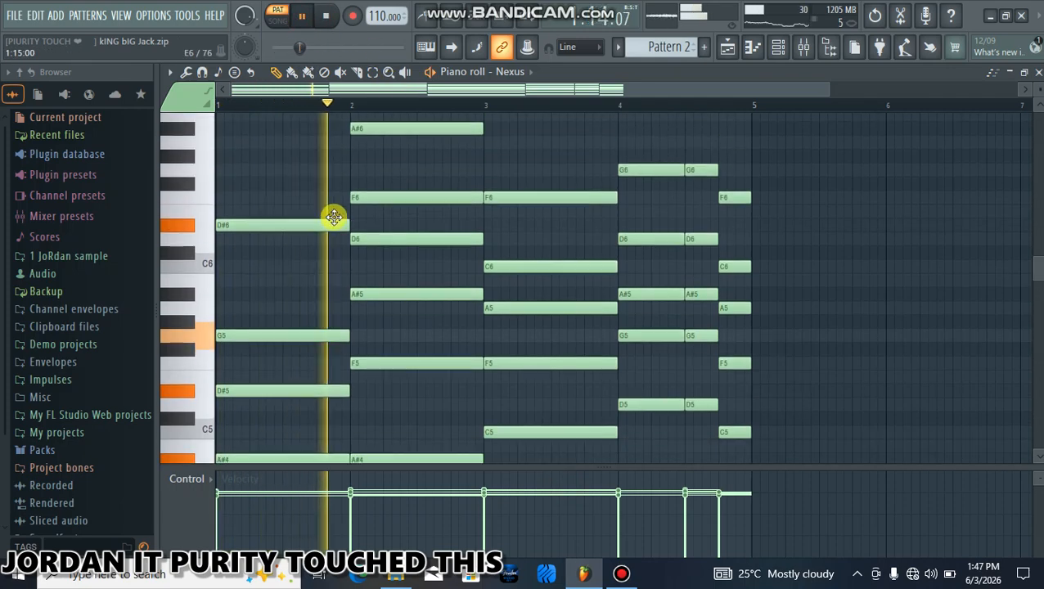
scroll(333, 218, "up", 2)
scroll(335, 219, "down", 5)
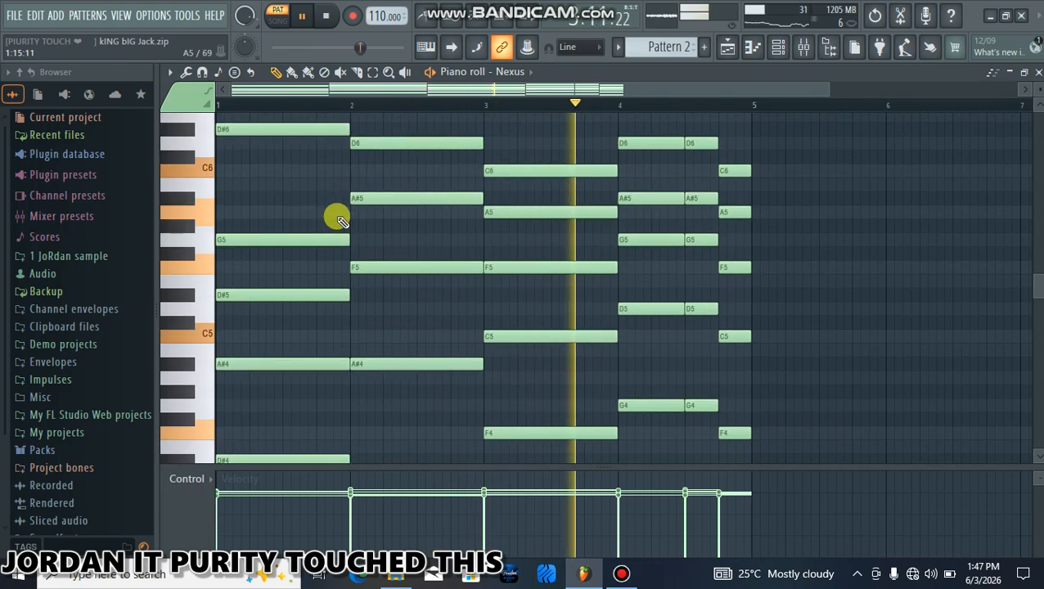
scroll(337, 220, "up", 2)
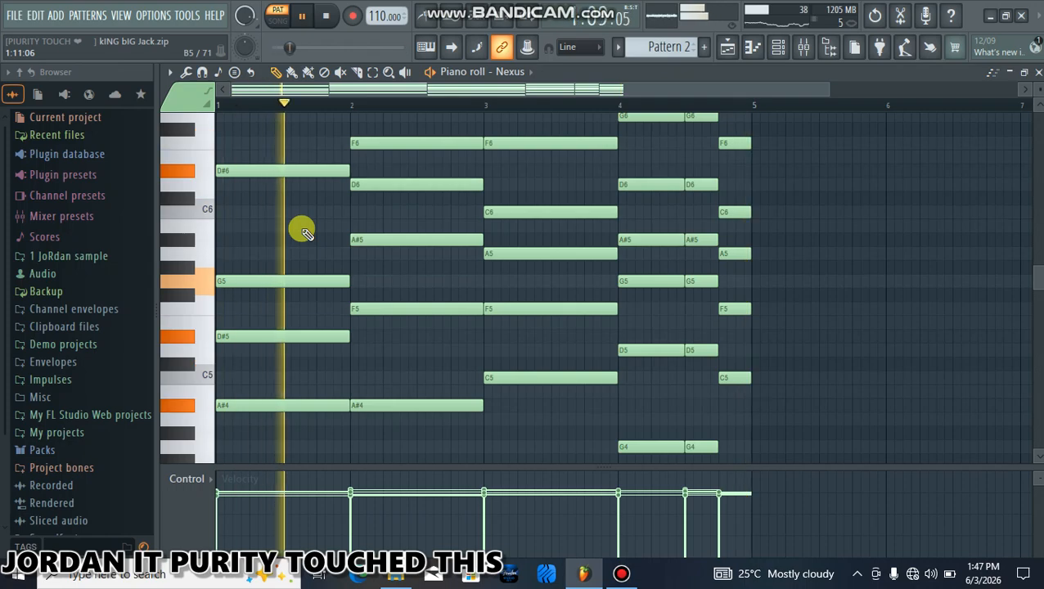
scroll(300, 252, "up", 5)
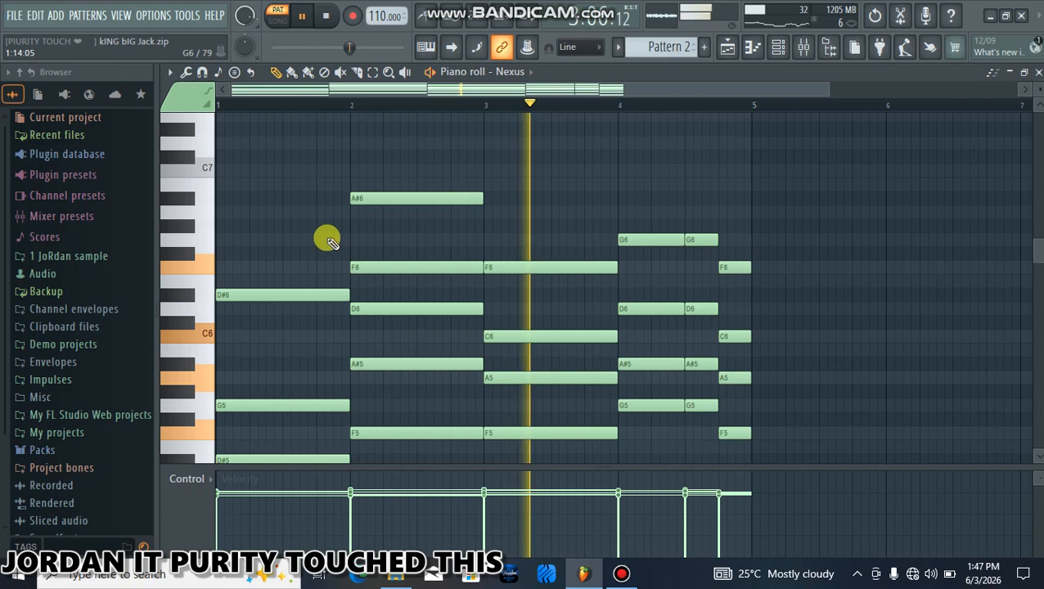
scroll(327, 240, "down", 3)
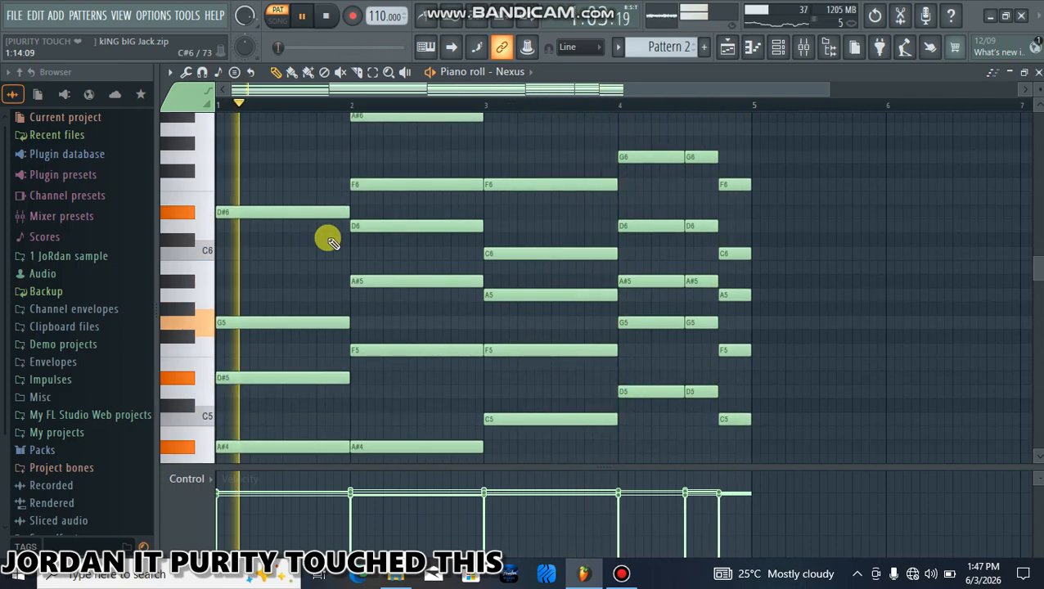
left_click(327, 18)
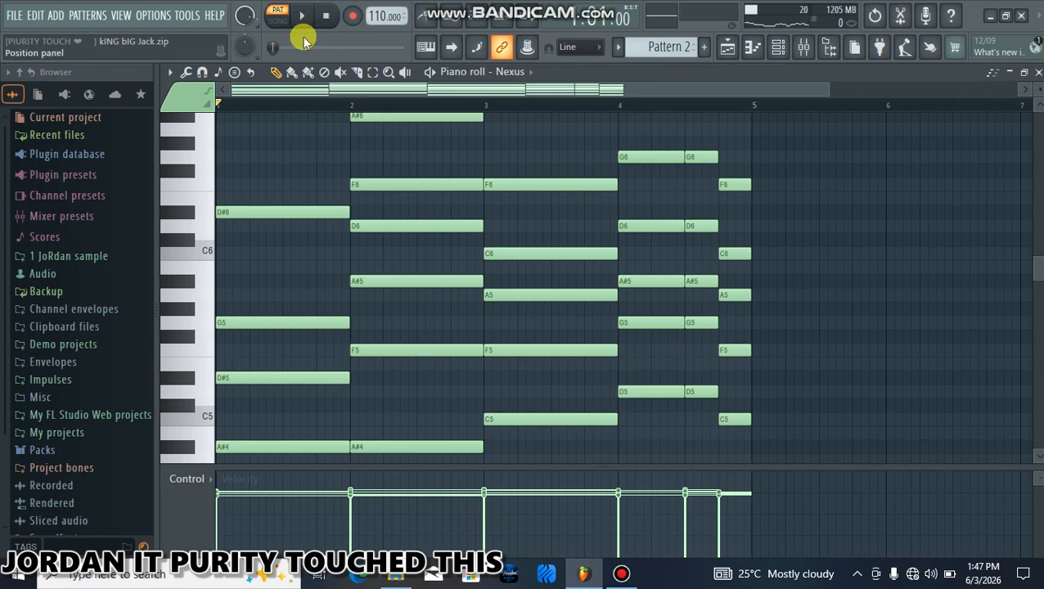
Review the upper and lower Nexus chord notes once more and return to the playlist
scroll(290, 293, "up", 3)
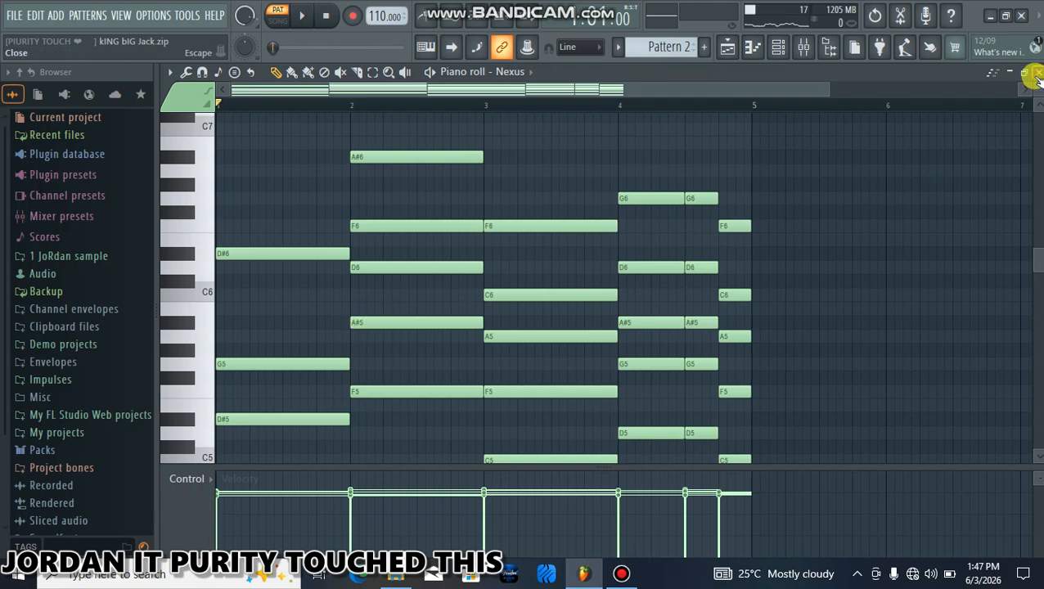
scroll(242, 381, "down", 5)
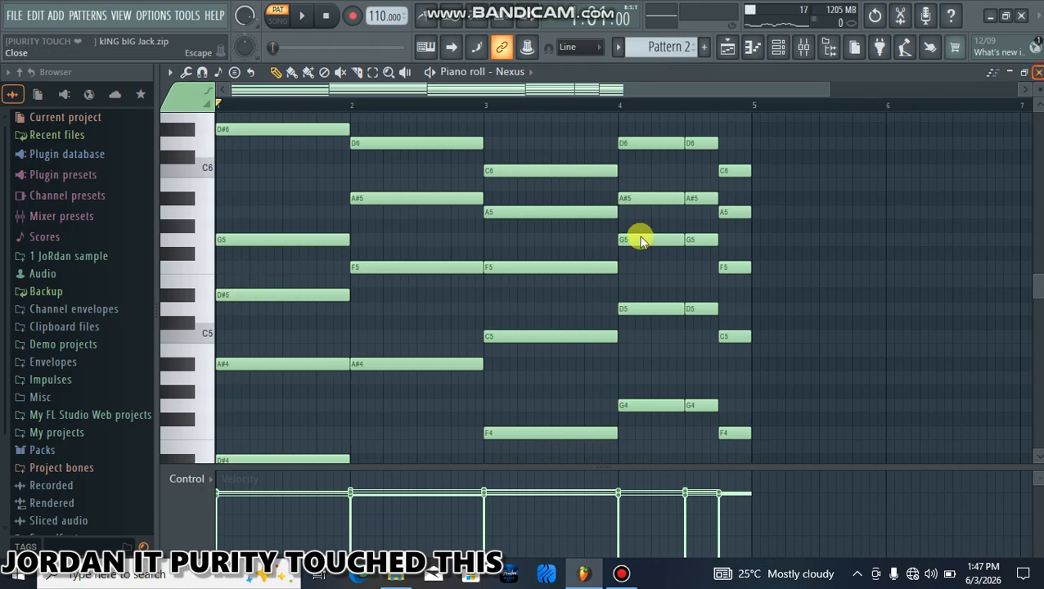
key("Escape")
key("Escape")
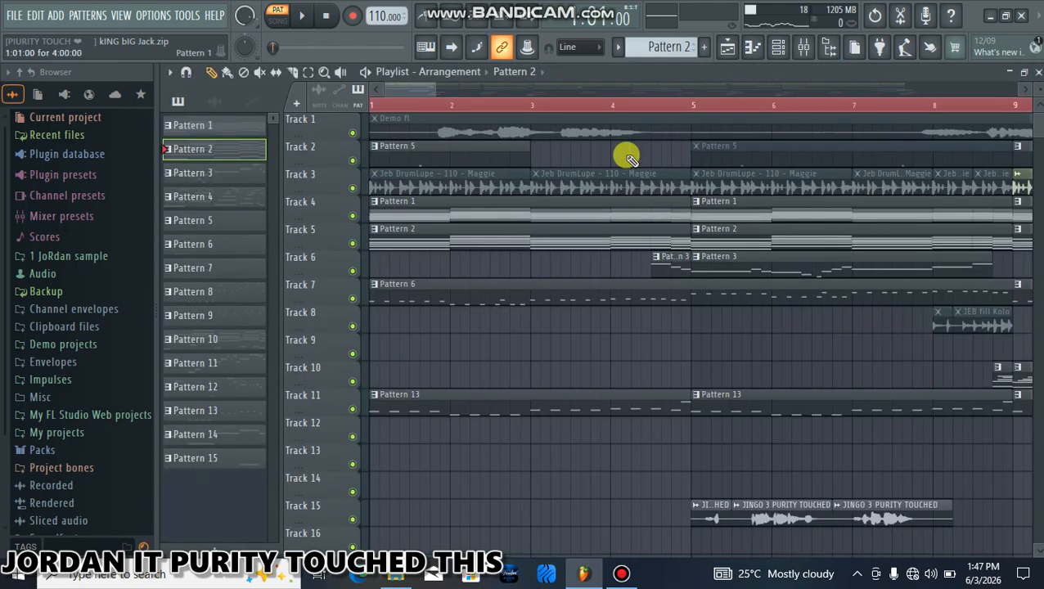
Open Pattern 6's Bit Wobbly AG notes in the piano roll and play them in pattern mode
scroll(626, 117, "down", 2)
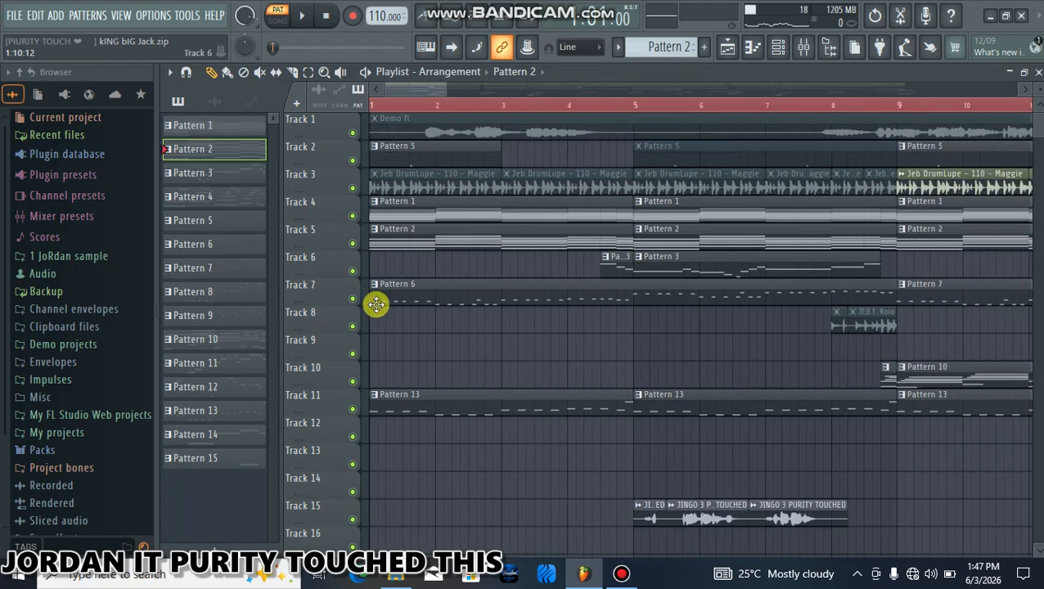
left_click(784, 46)
left_click(566, 255)
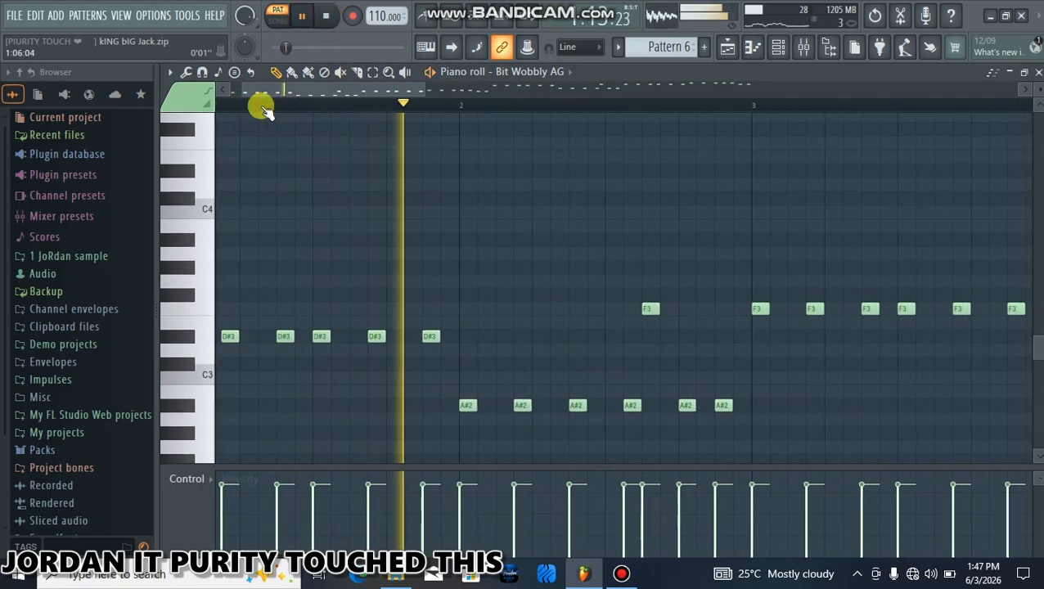
Examine the Bit Wobbly AG notes across bars 1 to 9, then stop playback and return to the playlist
scroll(424, 105, "up", 3)
scroll(424, 105, "down", 3)
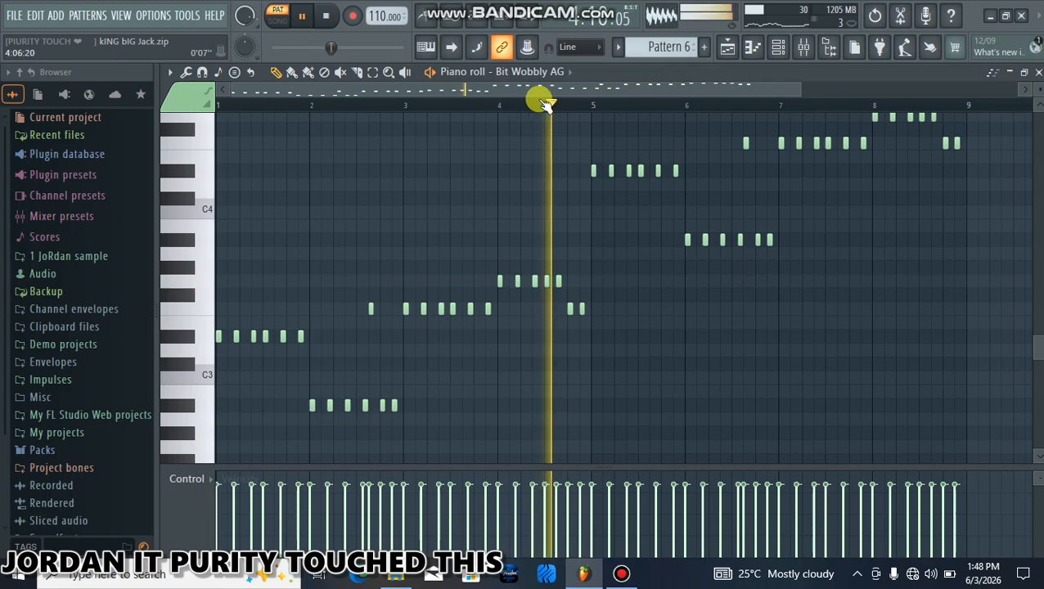
scroll(588, 101, "up", 2)
scroll(582, 182, "up", 4)
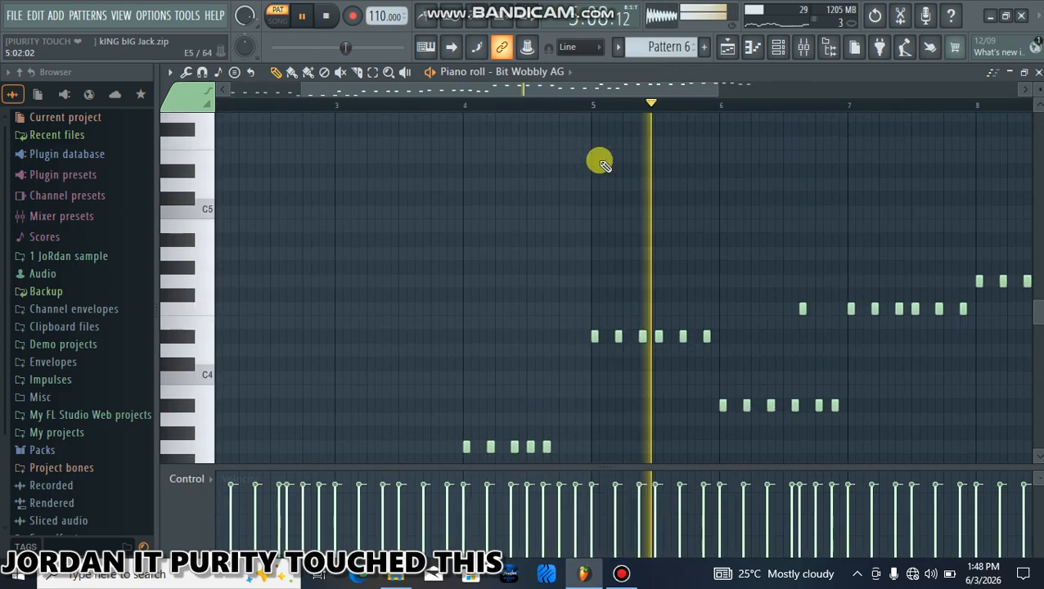
scroll(764, 103, "up", 2)
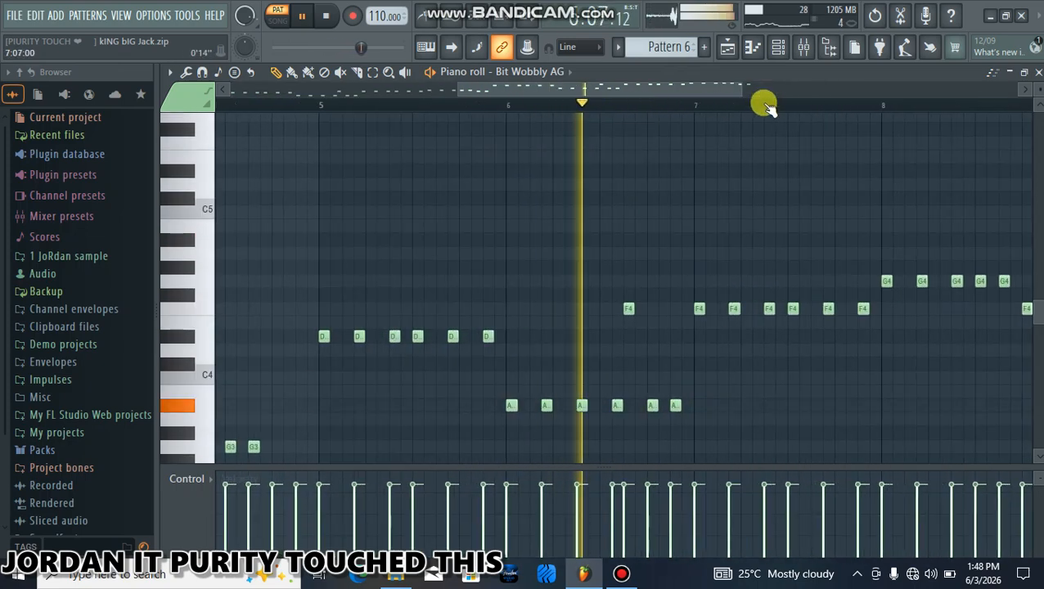
scroll(767, 104, "down", 2)
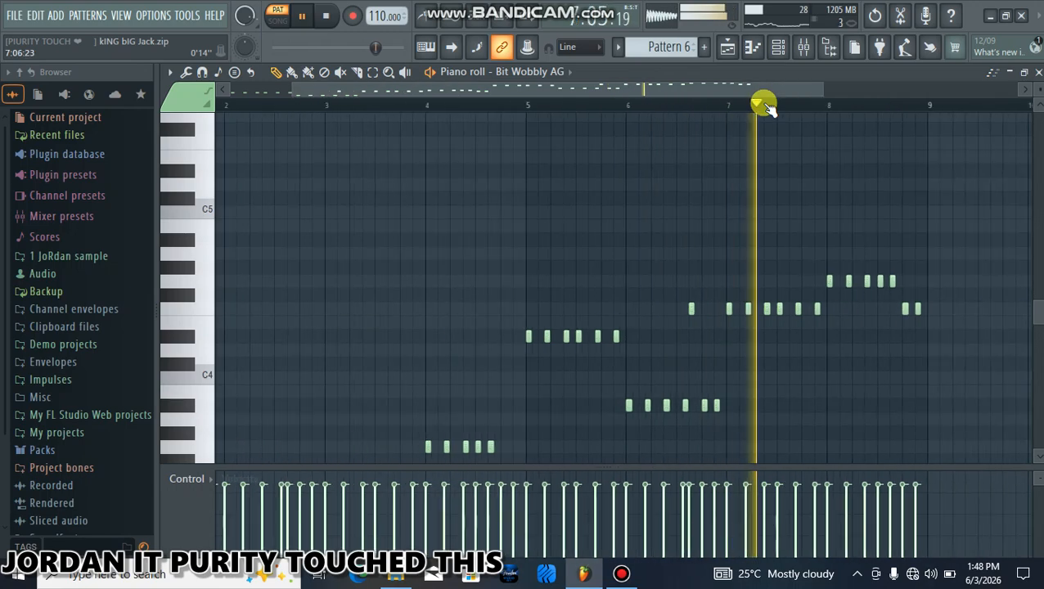
scroll(742, 154, "down", 3)
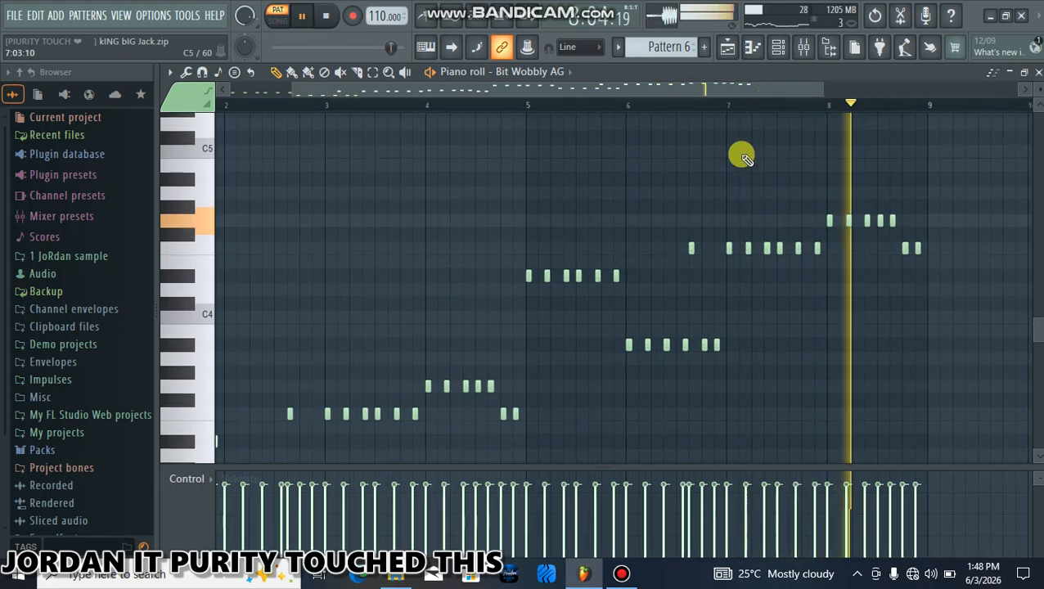
left_click_drag(567, 93, 421, 94)
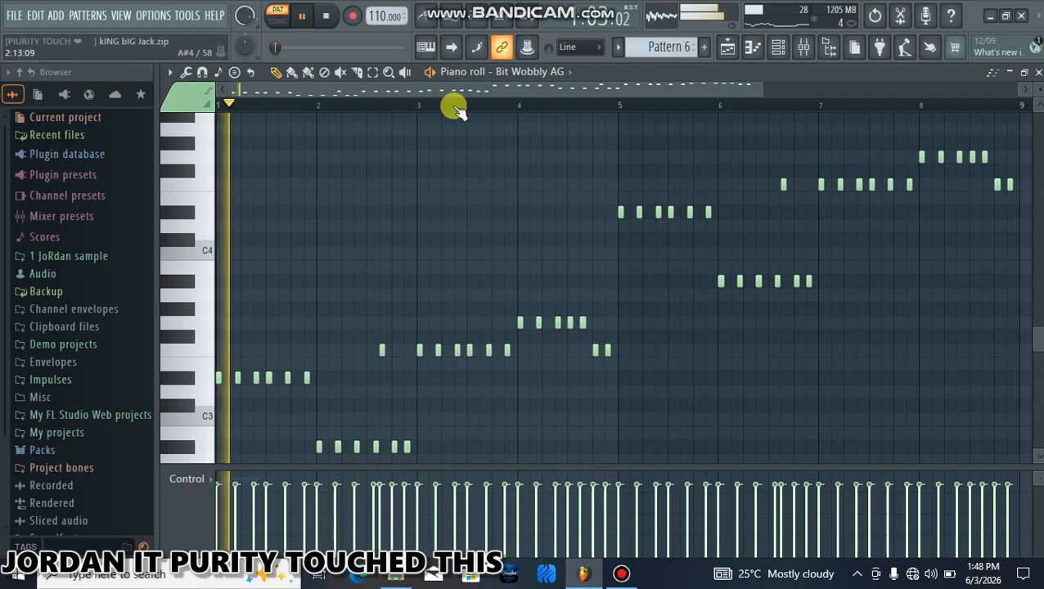
key("space")
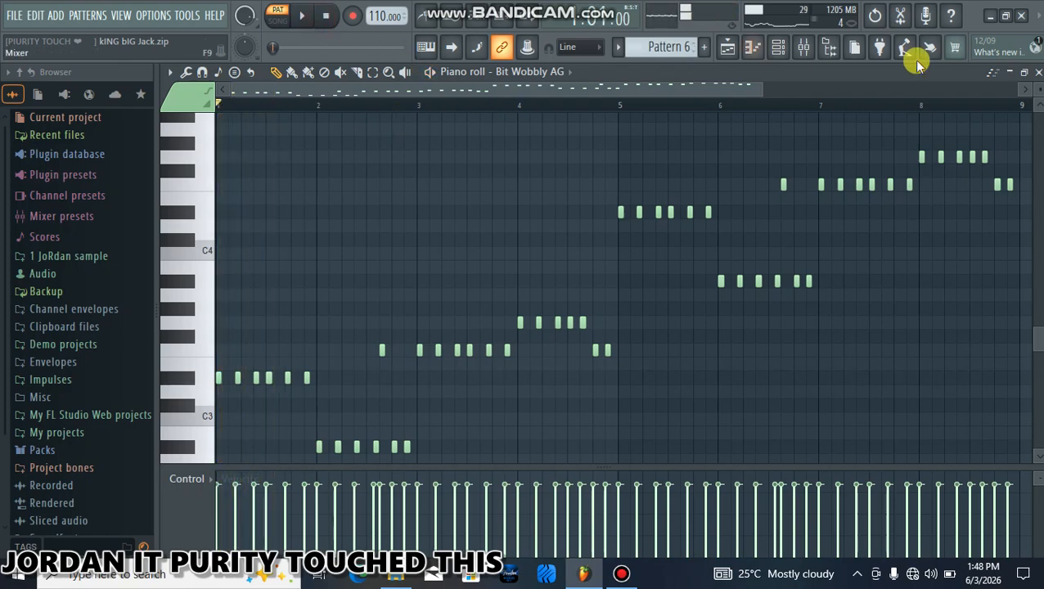
left_click(1034, 72)
left_click(925, 342)
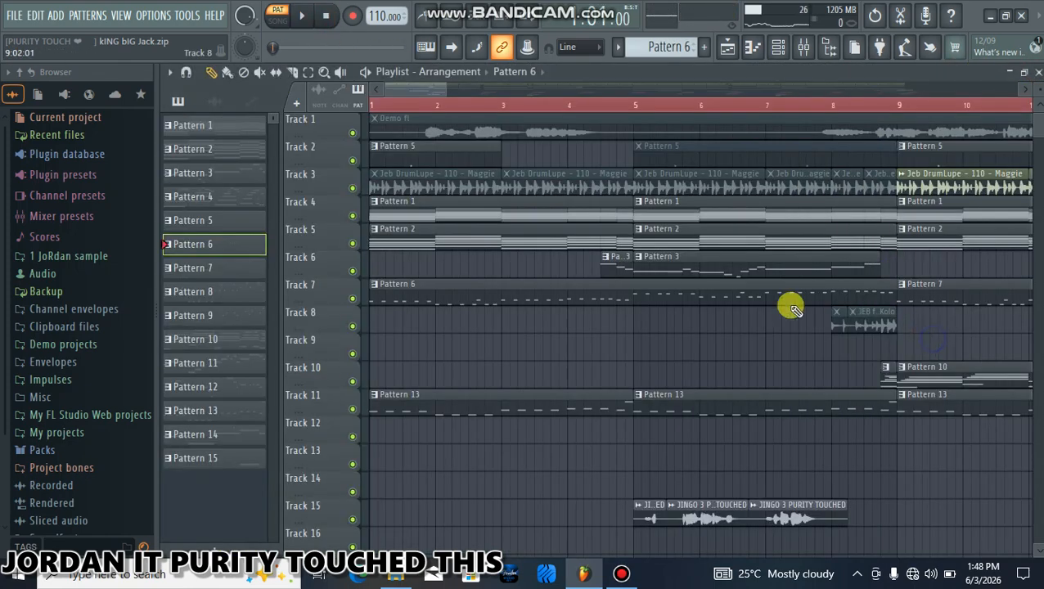
Open Pattern 10's Steel Guitar notes in the piano roll and view the chords between C4 and C6
scroll(579, 332, "down", 2)
scroll(579, 328, "up", 2)
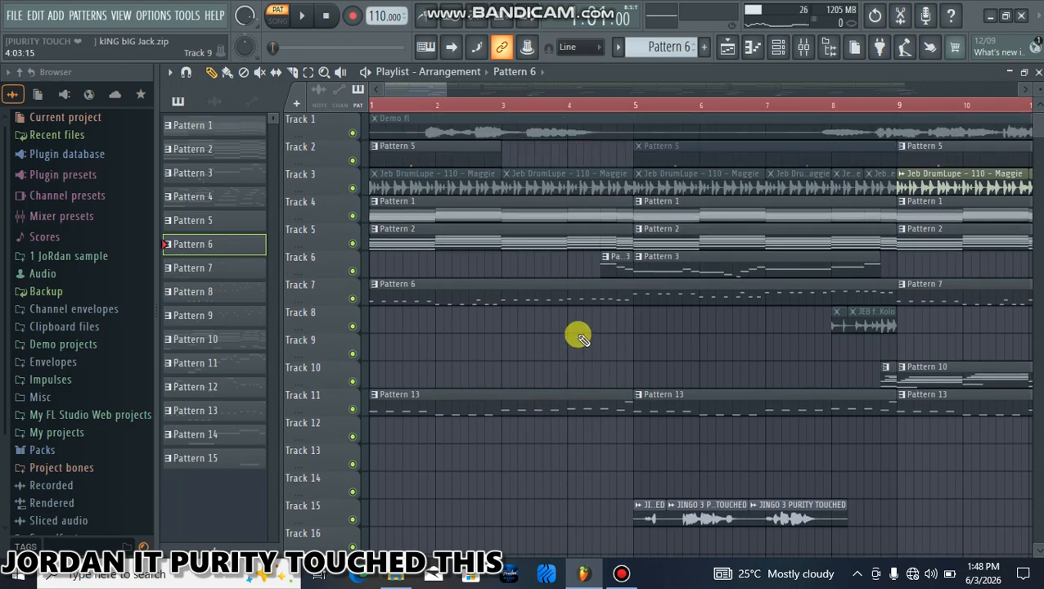
left_click(782, 47)
left_click(565, 323)
scroll(491, 295, "up", 2)
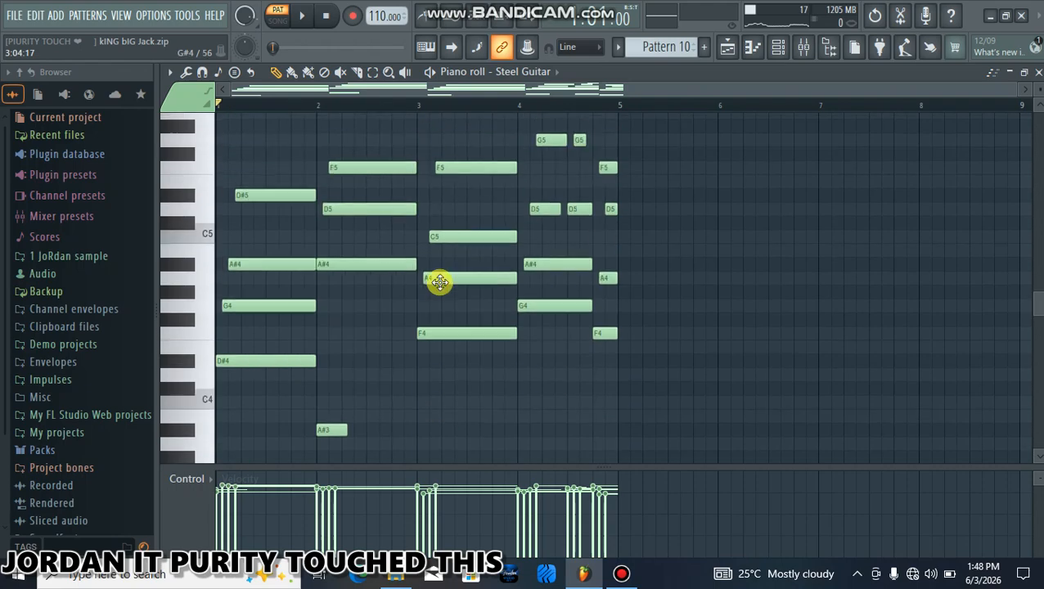
scroll(303, 92, "up", 1)
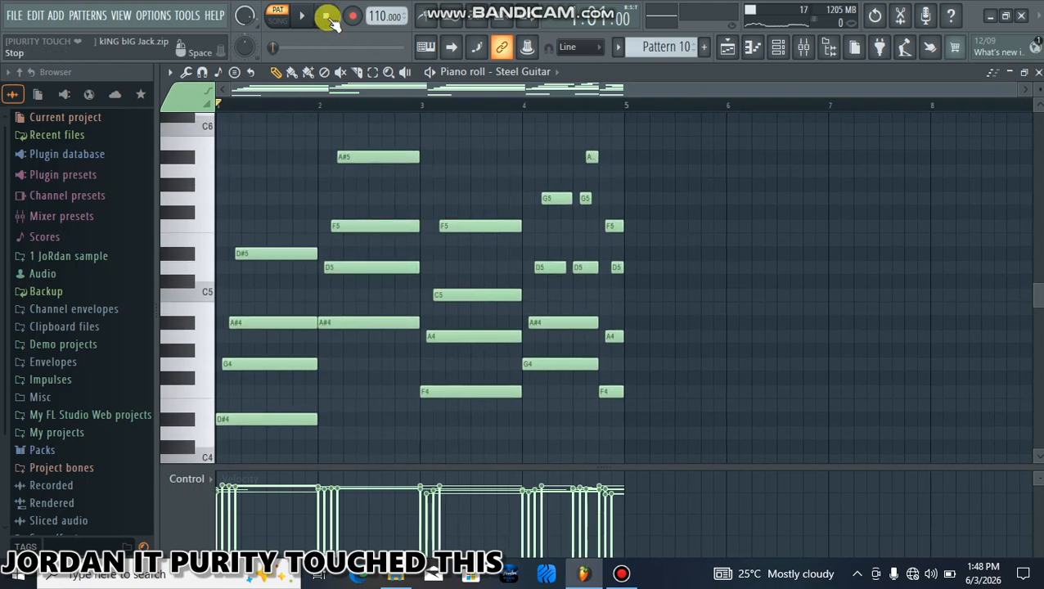
Play Pattern 10 and examine its Steel Guitar chord and bass notes across the octaves
scroll(277, 217, "down", 4)
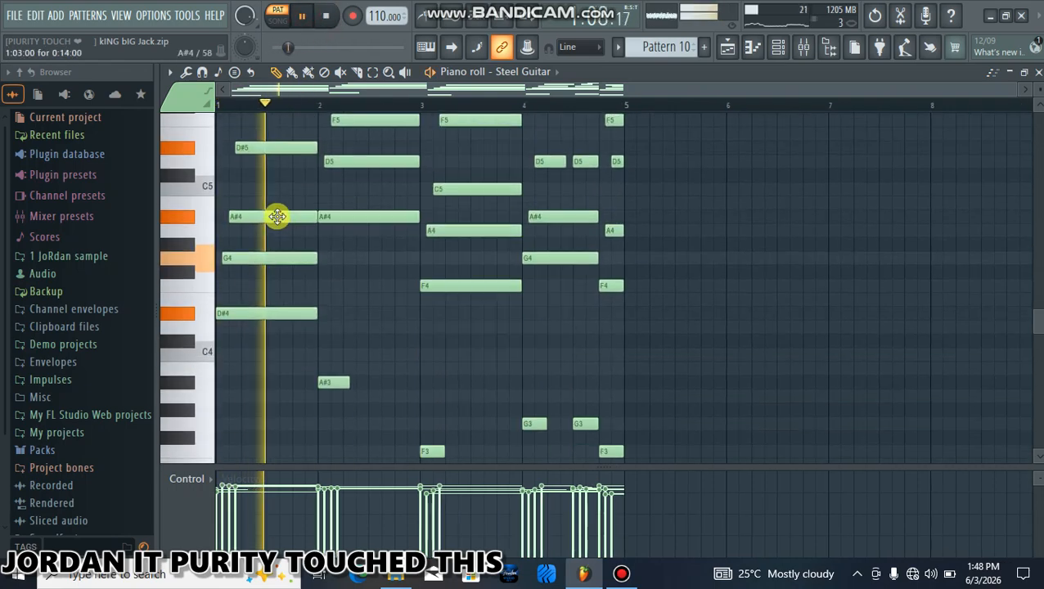
scroll(275, 227, "up", 5)
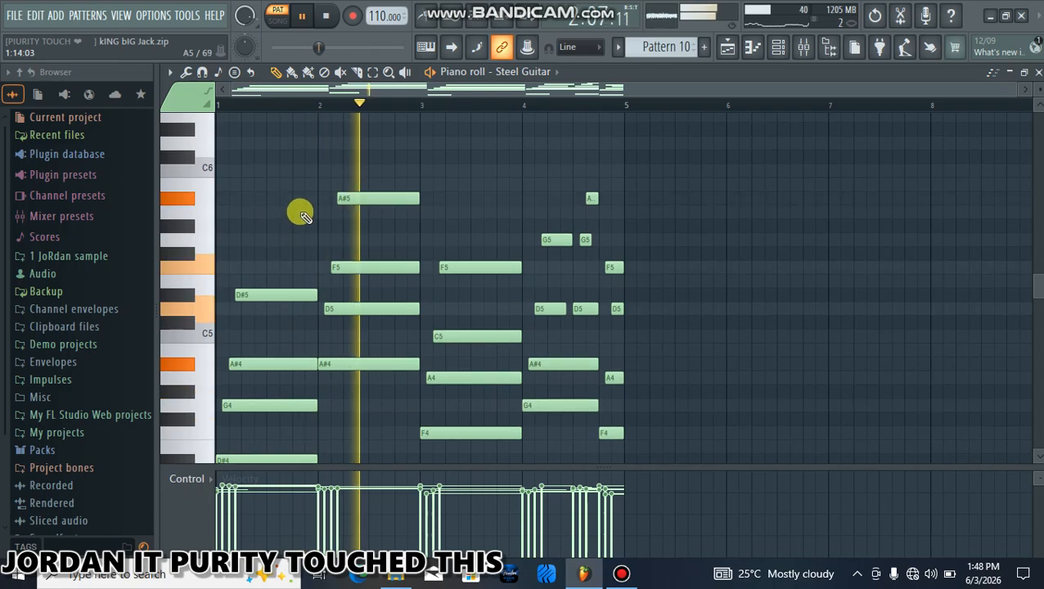
scroll(299, 211, "down", 4)
scroll(354, 291, "up", 2)
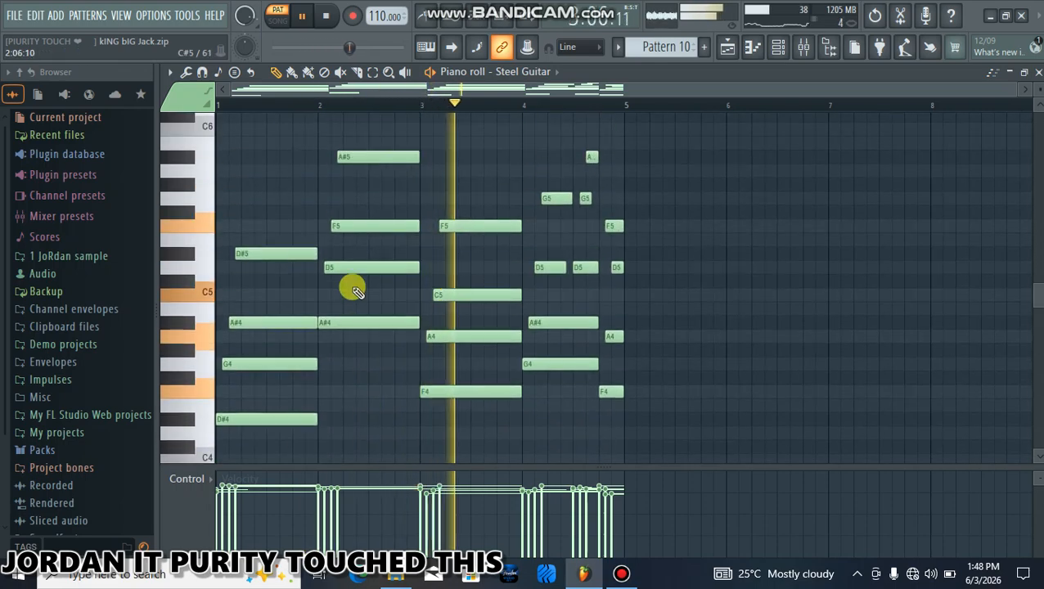
scroll(446, 304, "down", 2)
scroll(459, 312, "up", 4)
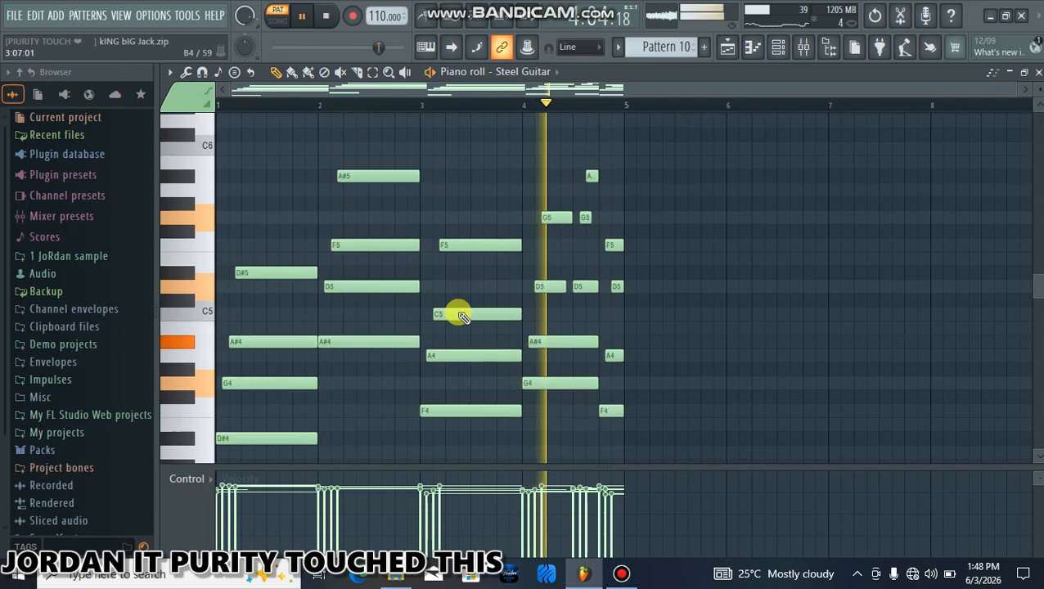
scroll(460, 314, "down", 3)
scroll(459, 314, "up", 2)
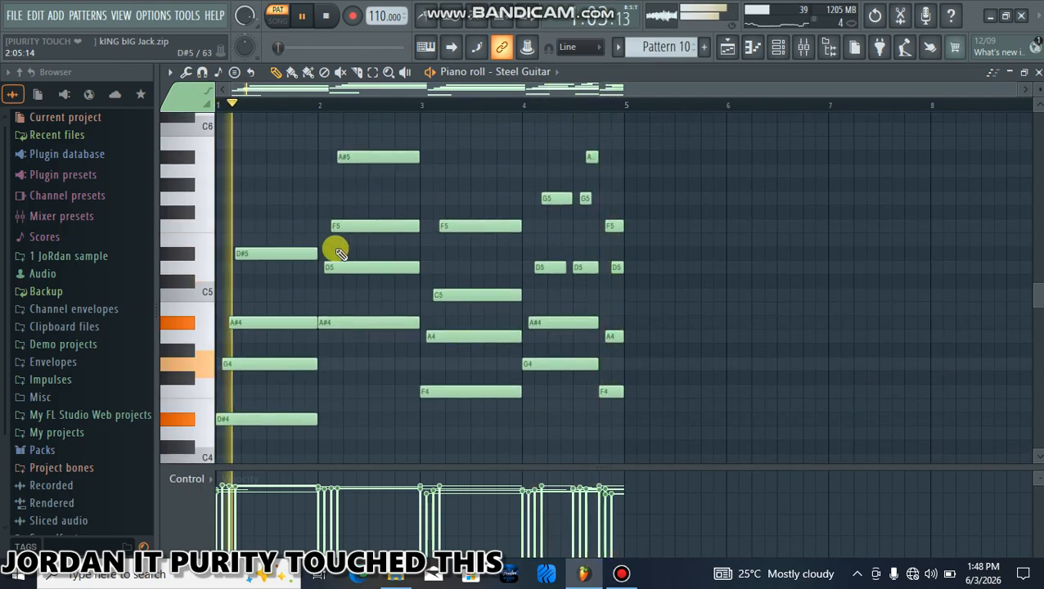
scroll(323, 254, "down", 3)
Examine the Steel Guitar notes in bars 2 to 5 up close, then stop playback and return to the playlist
scroll(275, 96, "up", 2)
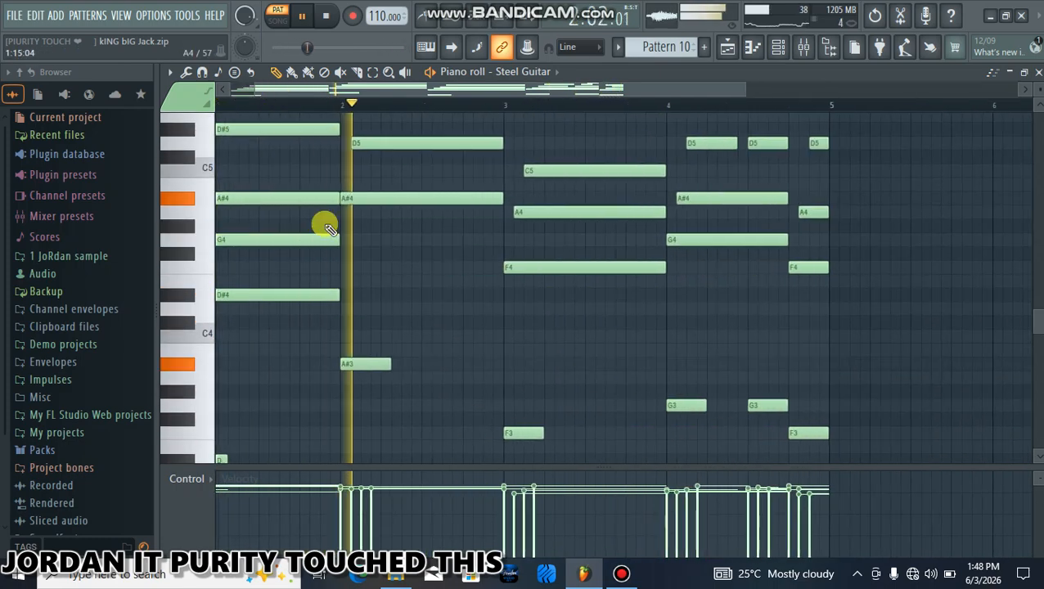
scroll(321, 226, "up", 4)
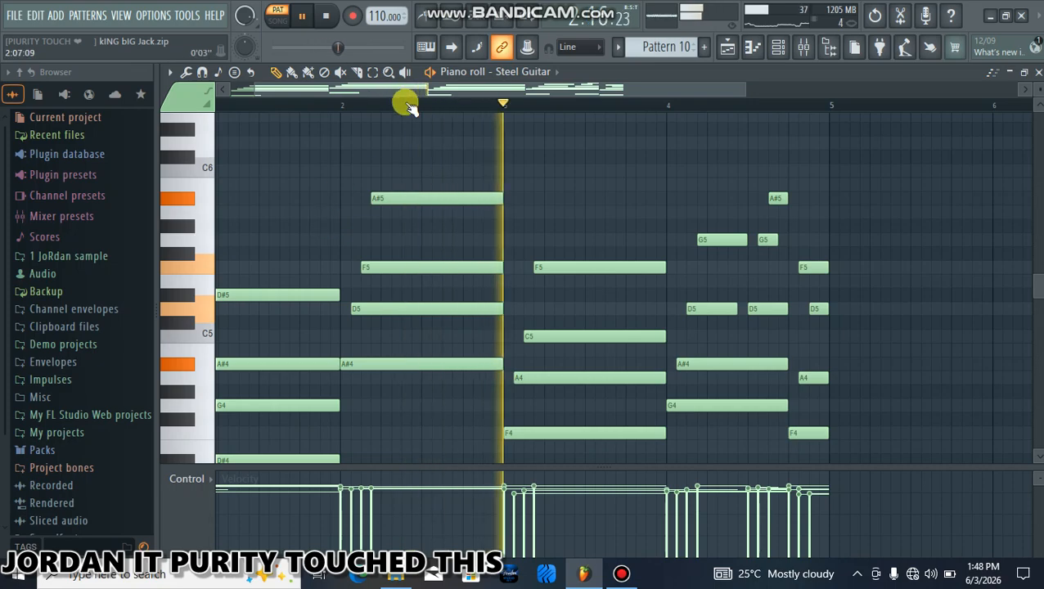
scroll(407, 99, "down", 2)
scroll(427, 169, "down", 2)
scroll(426, 170, "up", 2)
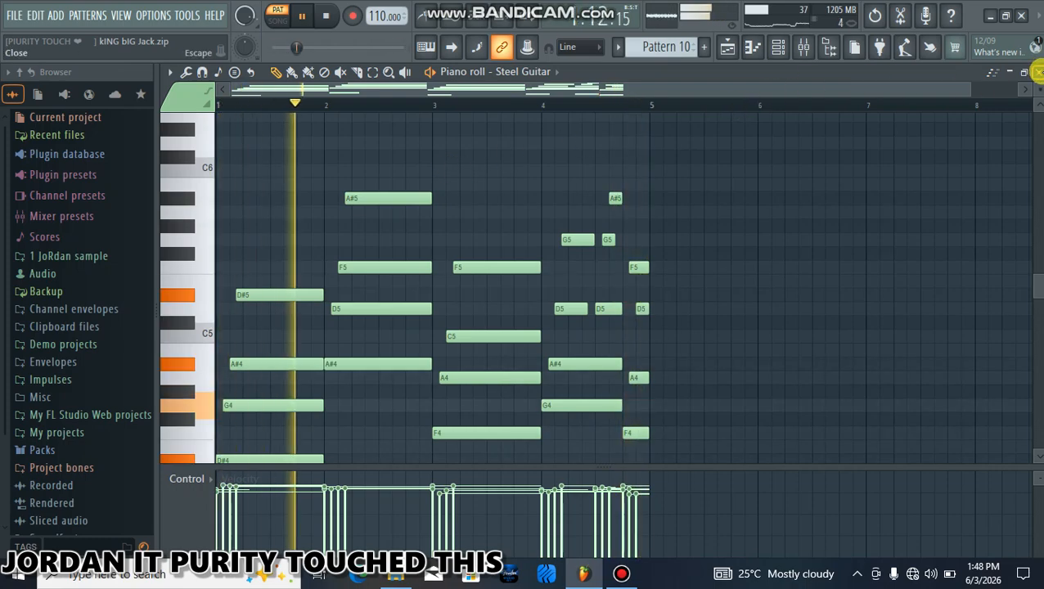
left_click(1037, 71)
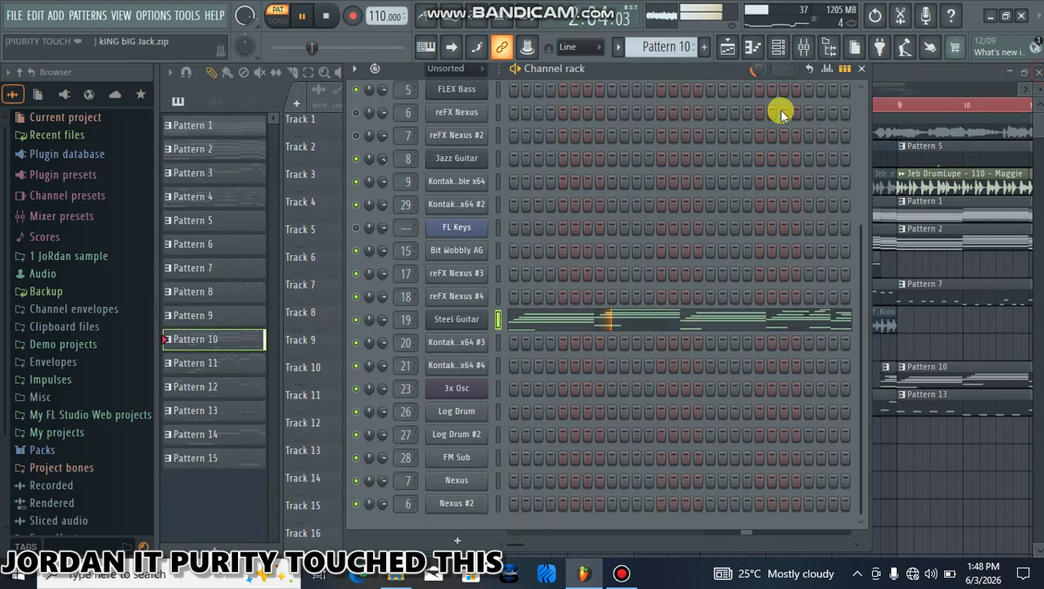
left_click(864, 69)
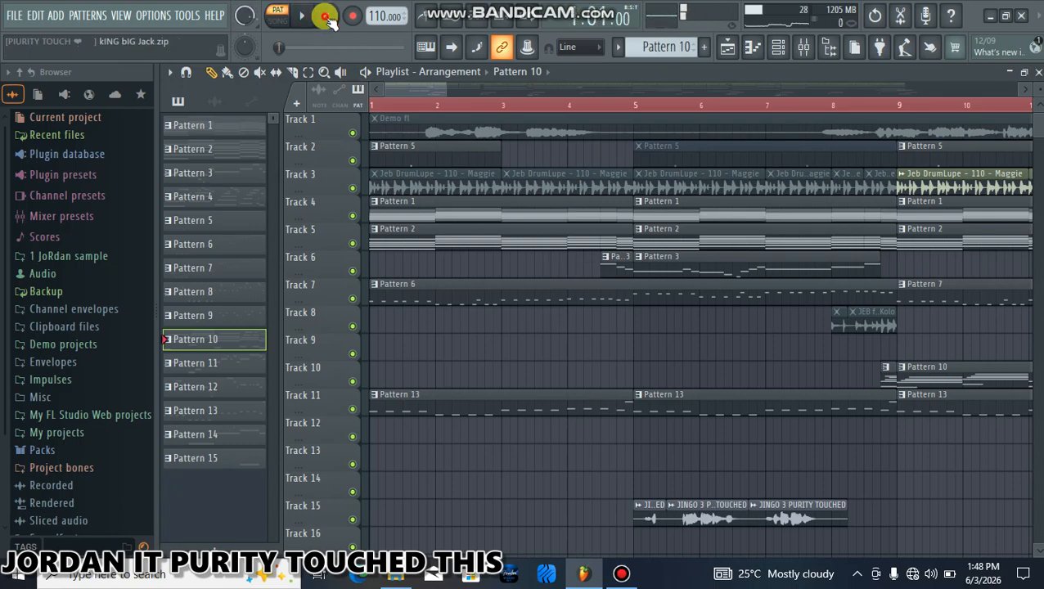
Open Pattern 13's 3x Osc notes in the piano roll, play them, and return to the playlist
scroll(579, 310, "down", 1)
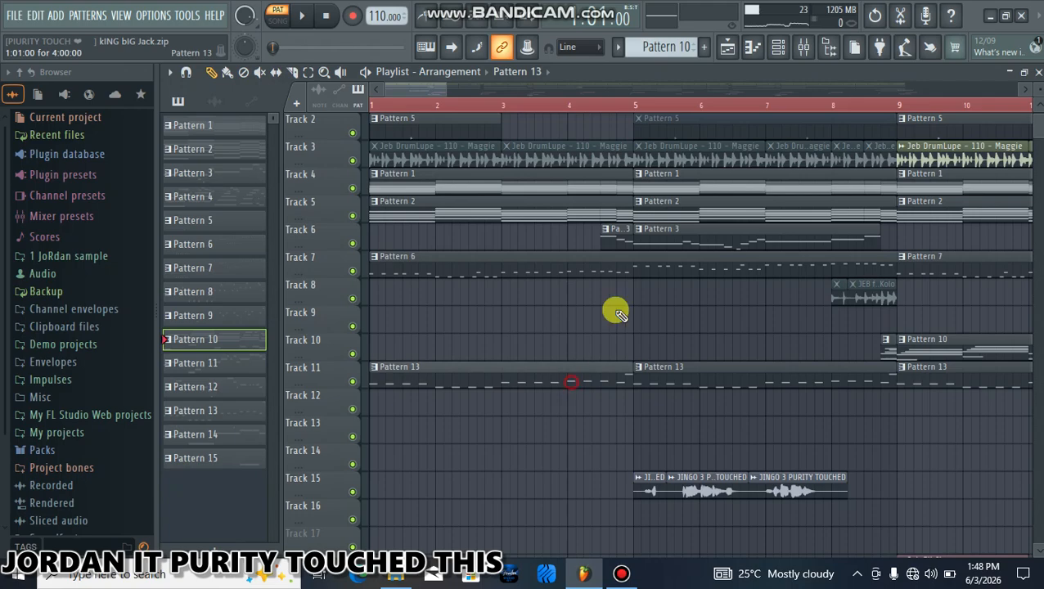
left_click(779, 45)
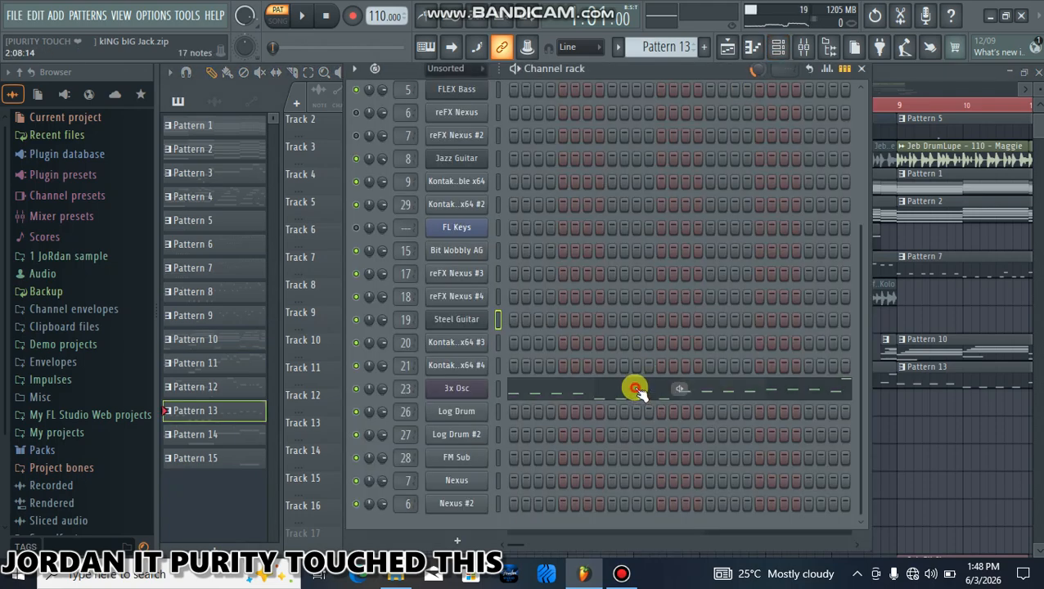
left_click(636, 389)
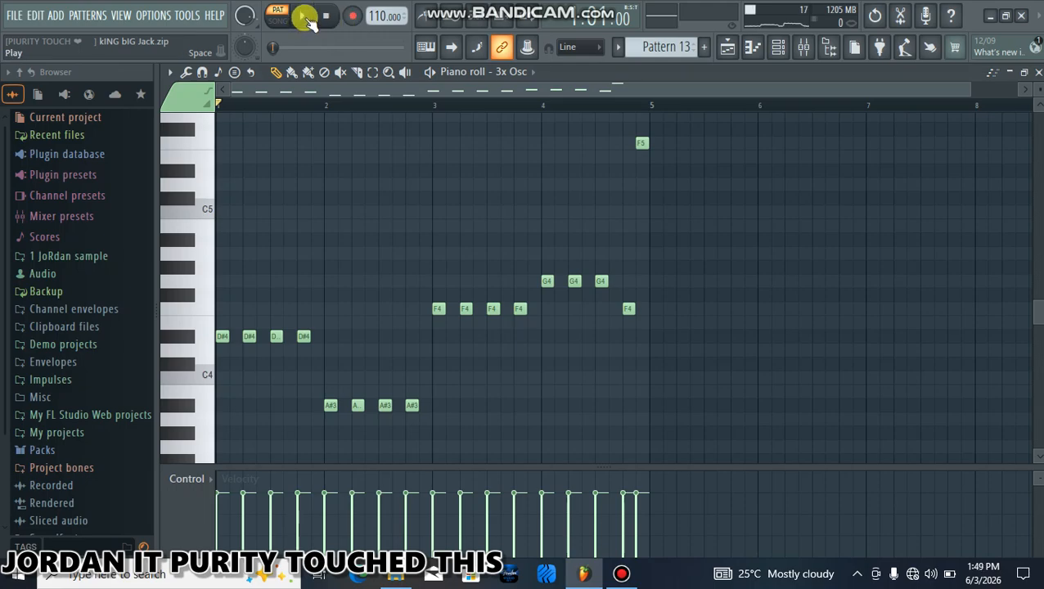
left_click(306, 17)
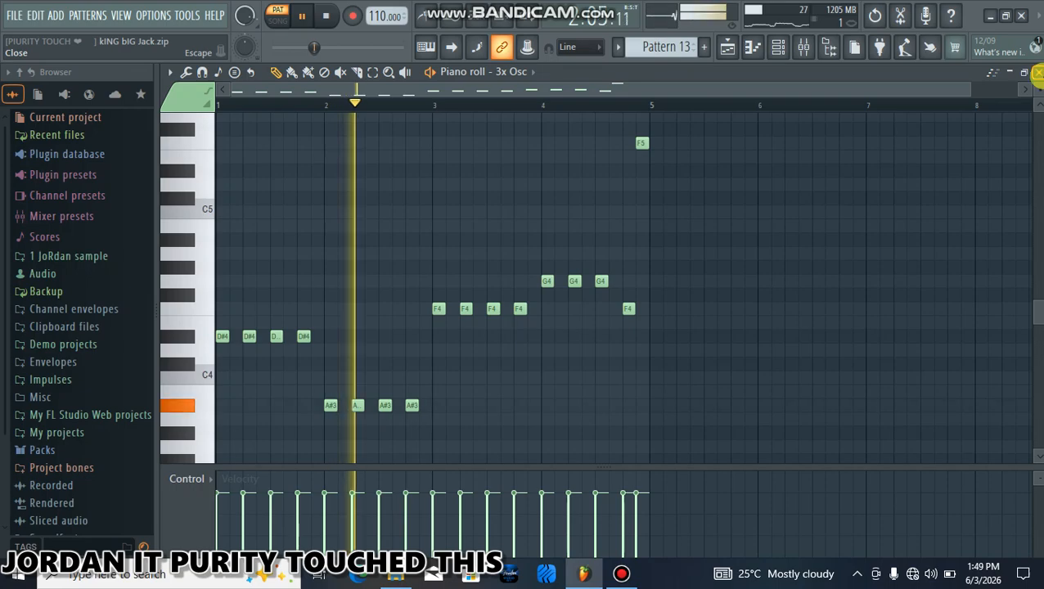
left_click(1038, 72)
left_click(945, 450)
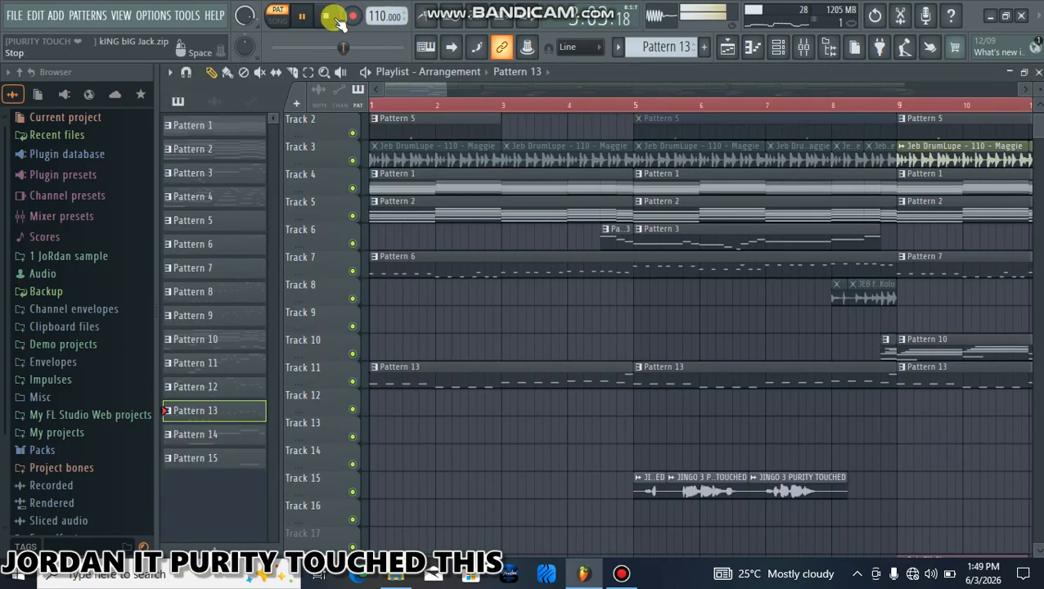
Open Pattern 3's Kontakt Portable x64 melody in the piano roll and view the notes around C5
scroll(536, 108, "down", 3)
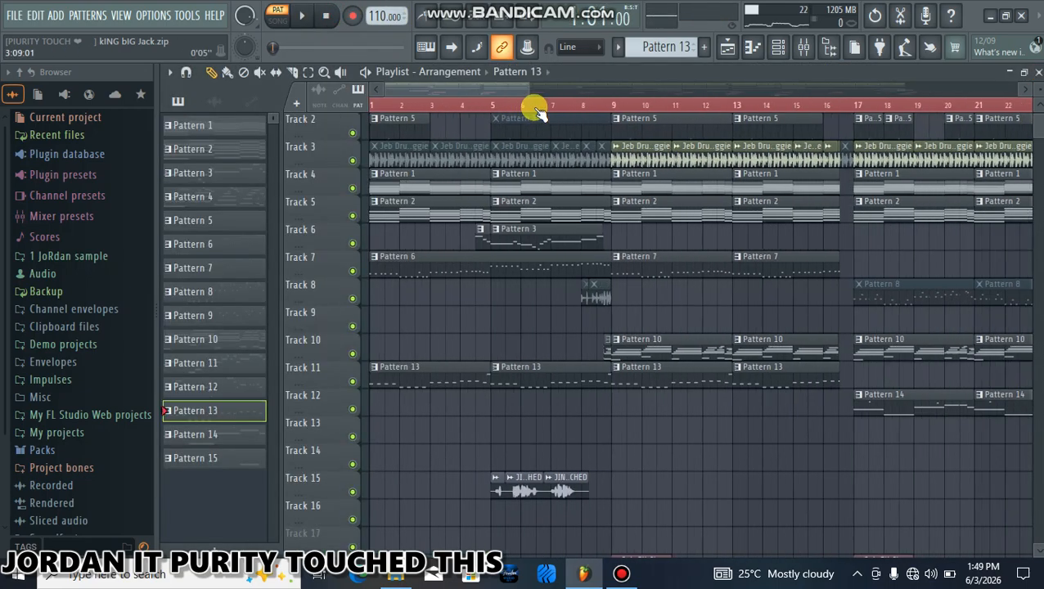
scroll(482, 106, "up", 2)
scroll(484, 108, "up", 1)
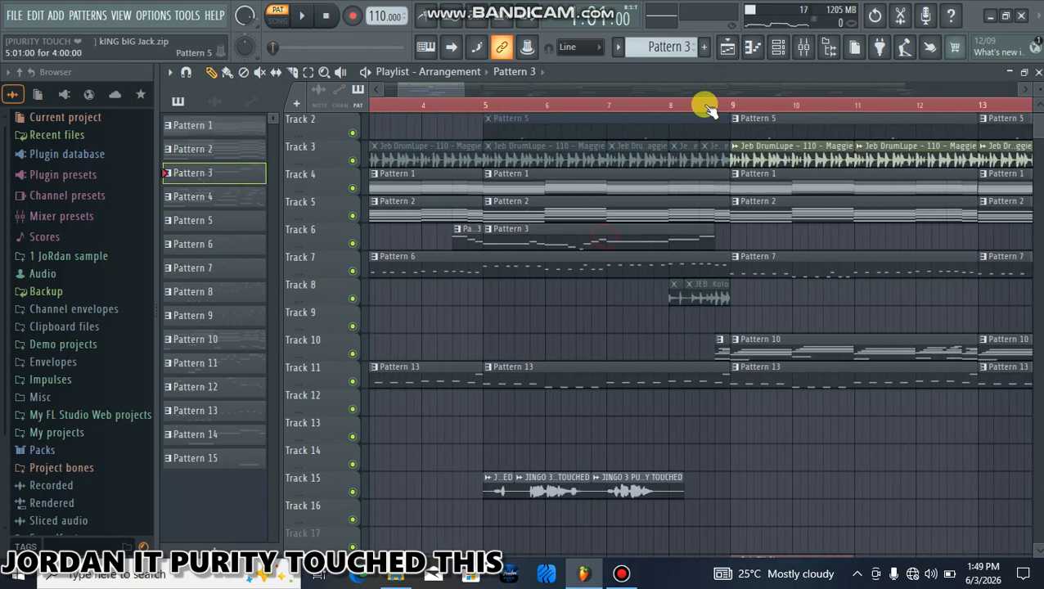
left_click(780, 51)
left_click(540, 182)
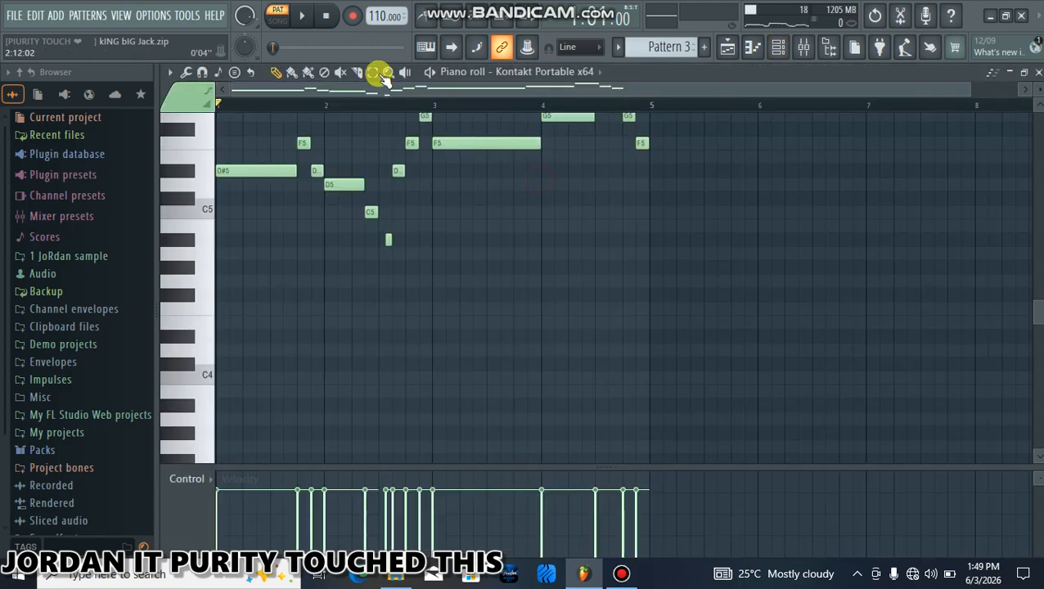
scroll(327, 130, "up", 3)
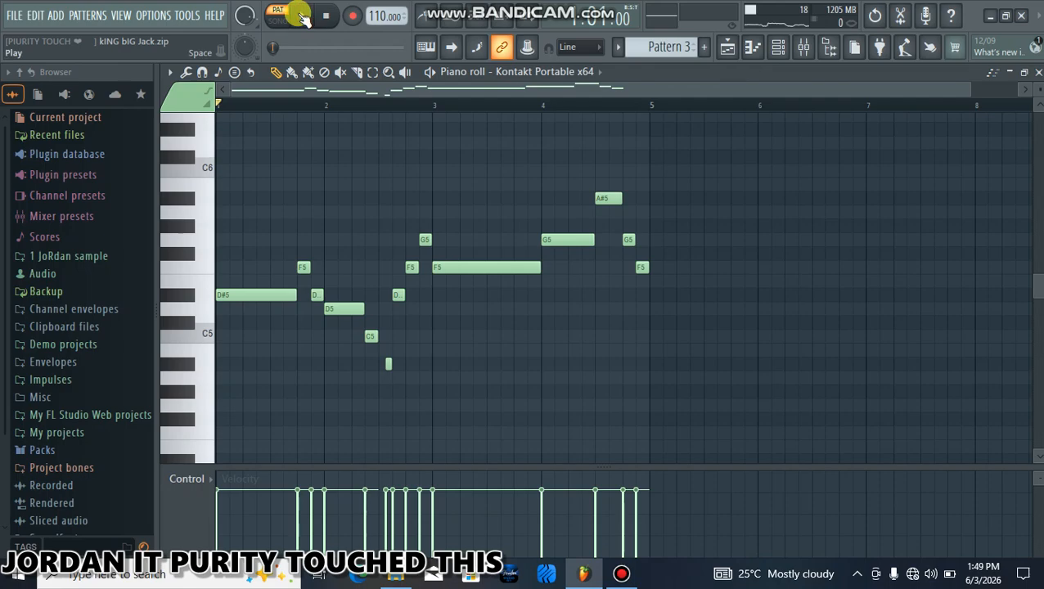
Play Pattern 3 while examining its melody across bars 1 to 5, then stop playback and return to the playlist
left_click(302, 17)
scroll(269, 110, "up", 2)
scroll(270, 111, "up", 1)
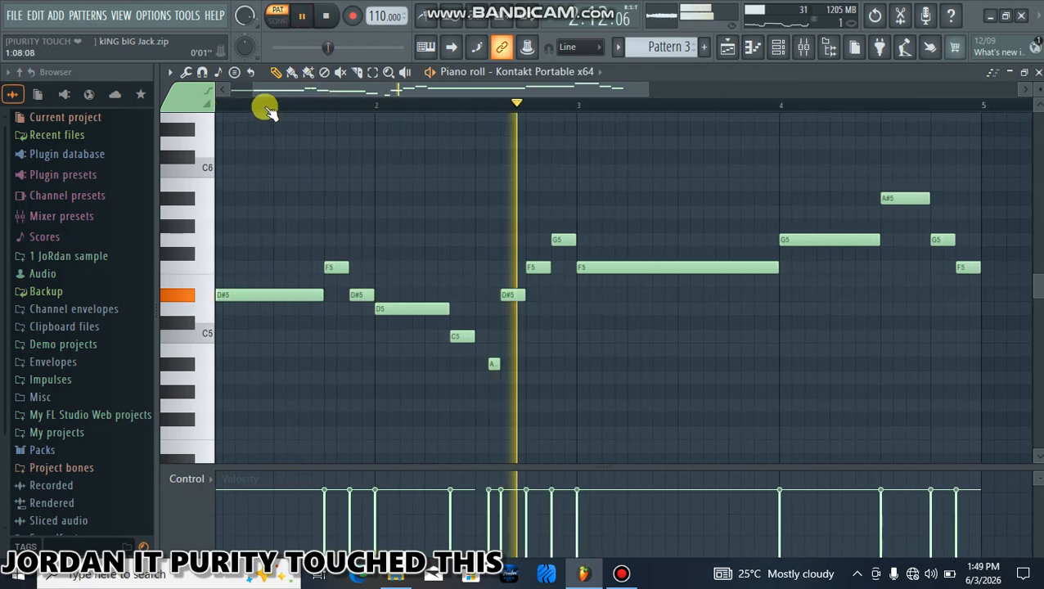
scroll(270, 112, "down", 4)
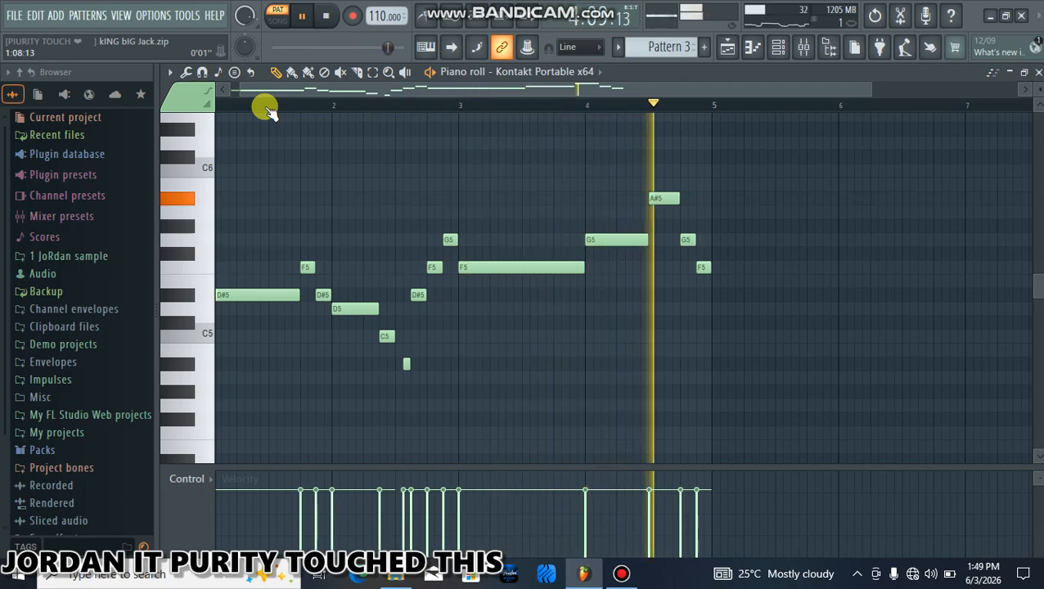
left_click_drag(298, 92, 278, 90)
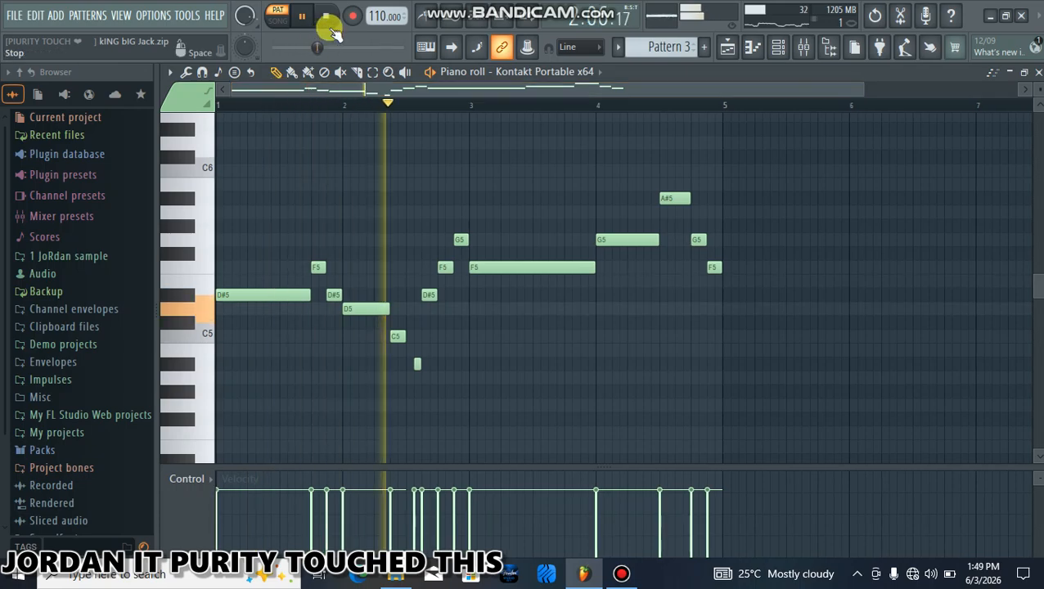
left_click(1039, 73)
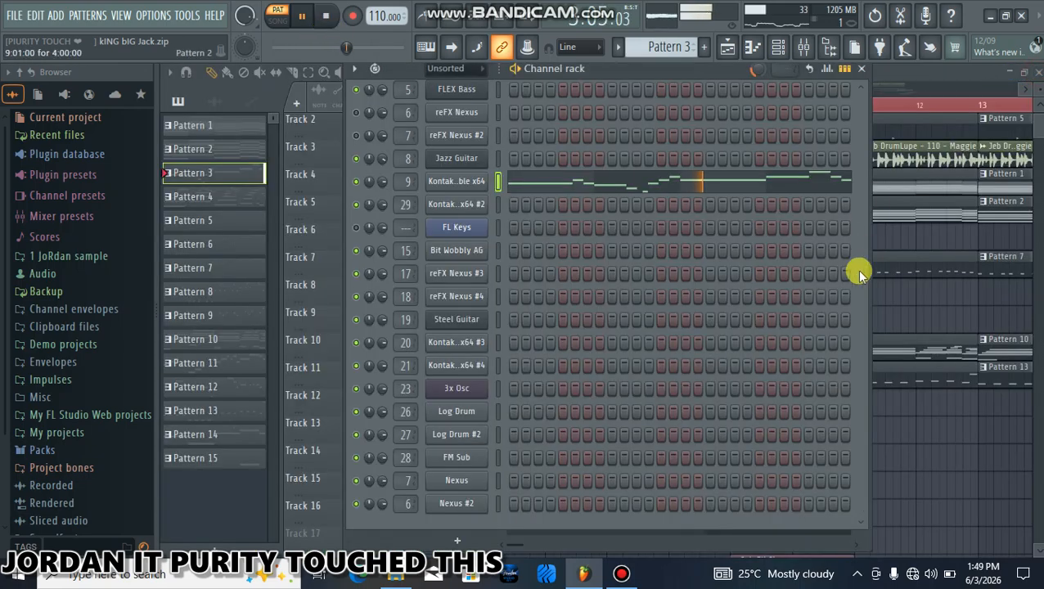
left_click(943, 442)
Locate the Pattern 14 clips on Track 12 and open the pattern's 3x Osc notes in the piano roll
scroll(711, 104, "down", 3)
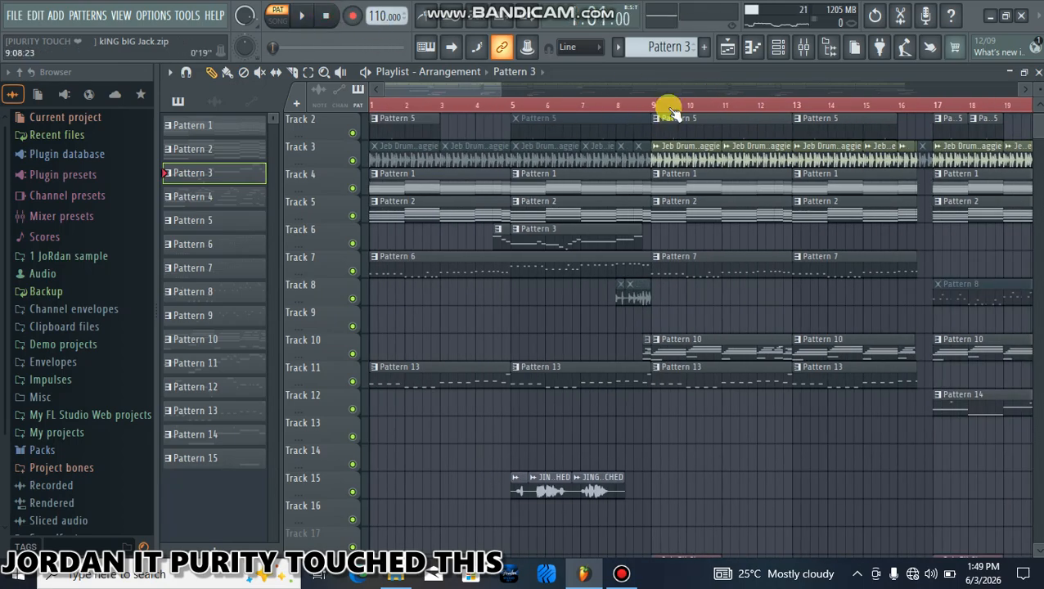
scroll(671, 110, "down", 3)
scroll(729, 275, "down", 2)
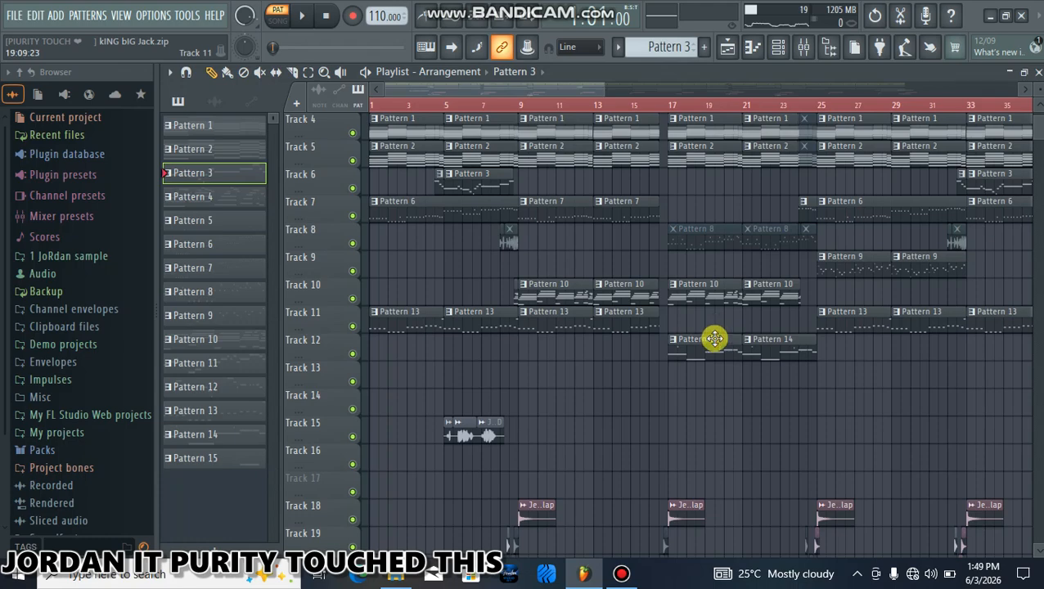
left_click(779, 48)
left_click(548, 392)
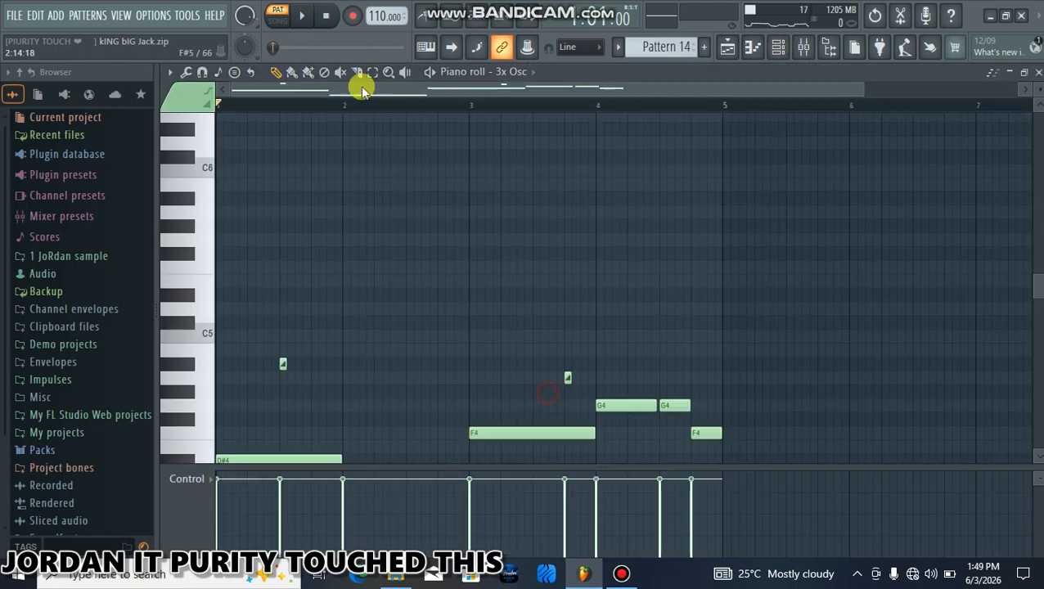
Play Pattern 14 and examine its notes between C4 and C5, then stop playback and return to the playlist
left_click(301, 14)
scroll(348, 217, "down", 3)
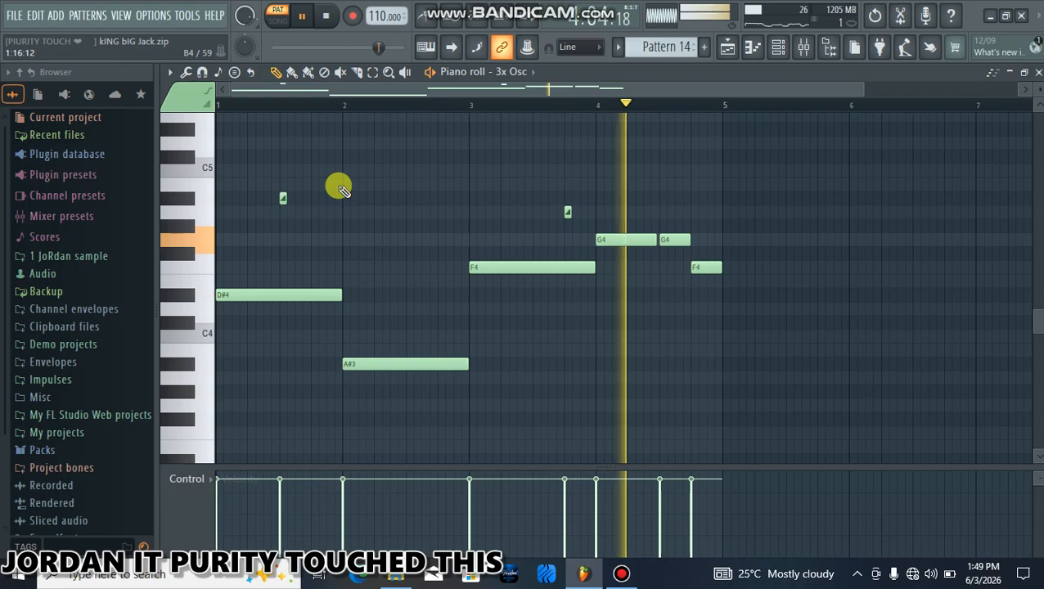
left_click(1037, 72)
left_click(941, 394)
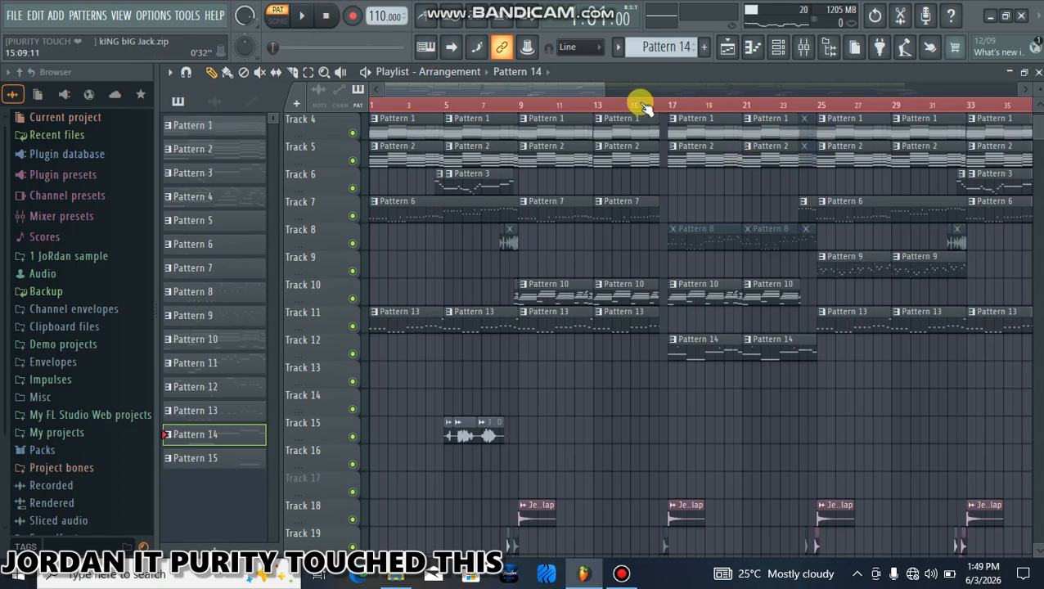
Find Pattern 9 at bar 25 on Track 9 and open its reFX Nexus #4 notes in the piano roll
scroll(643, 106, "down", 5)
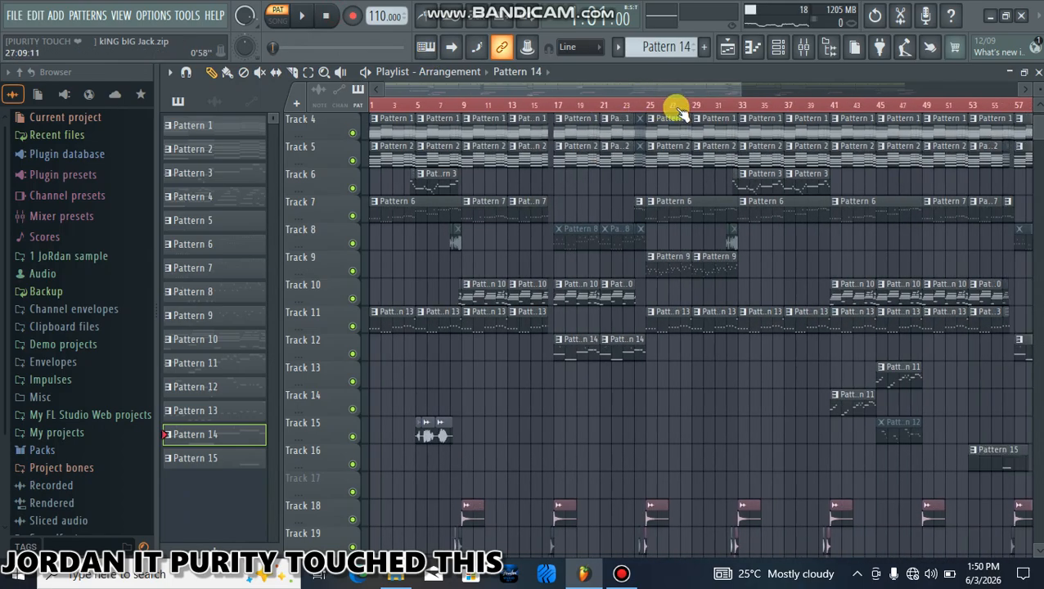
scroll(675, 108, "up", 6)
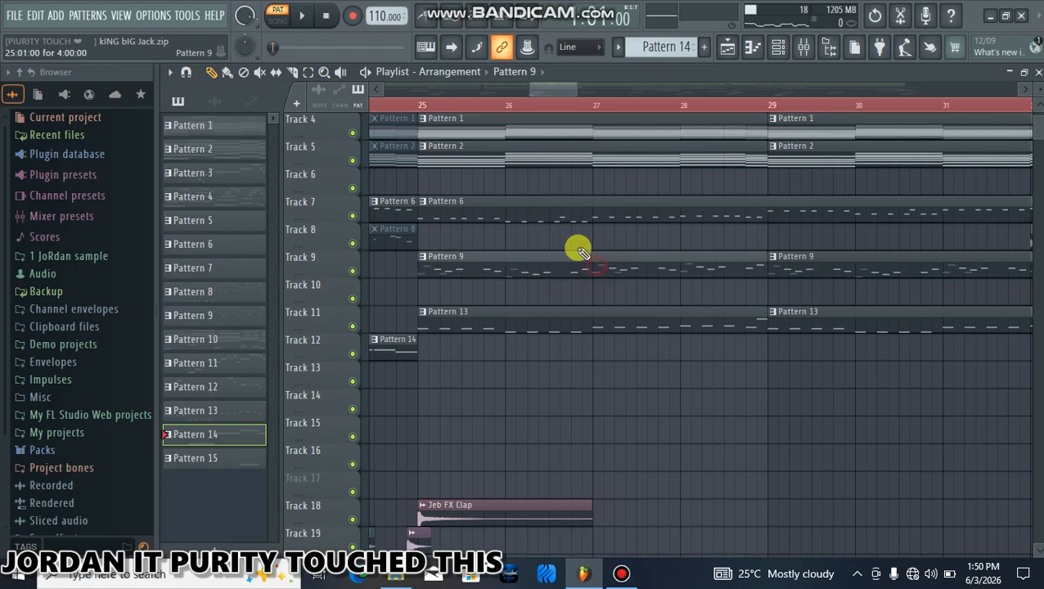
left_click(780, 54)
left_click(534, 298)
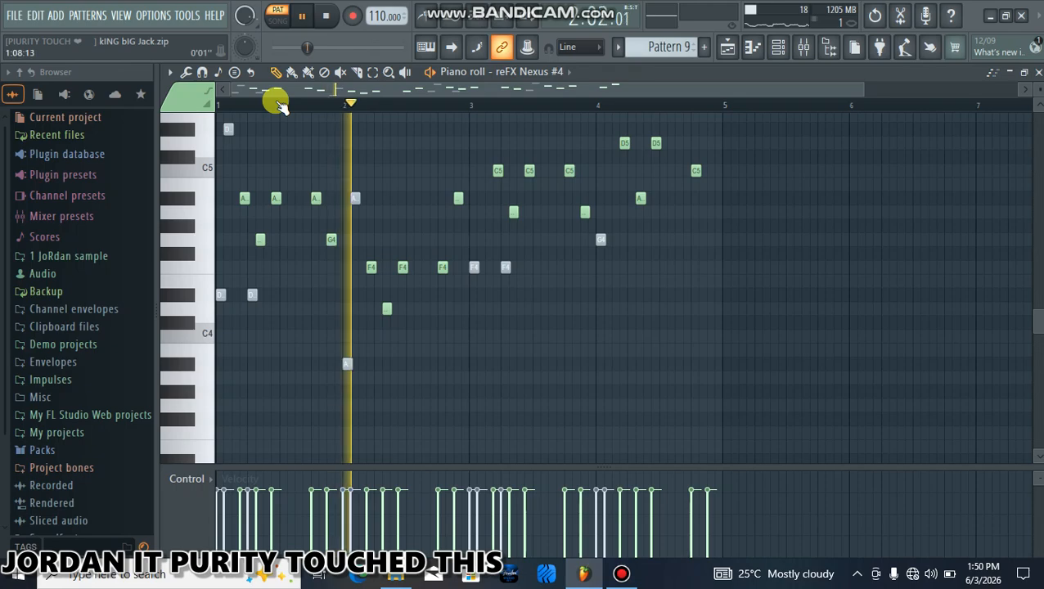
Examine Pattern 9's reFX Nexus #4 notes from C4 to C6 during playback, then close the piano roll
scroll(280, 106, "up", 5)
scroll(280, 106, "down", 5)
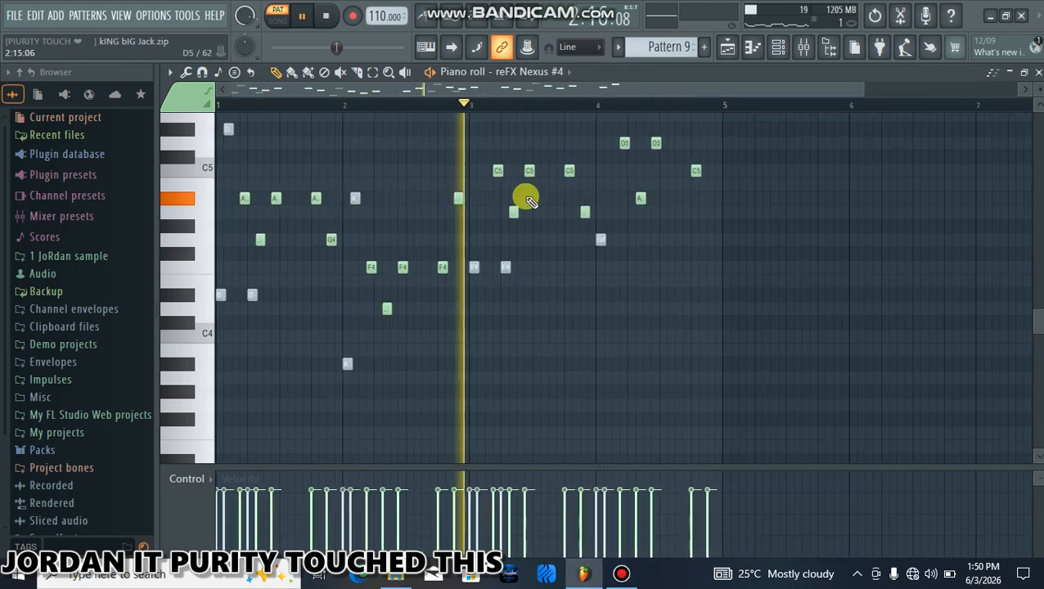
scroll(818, 139, "up", 4)
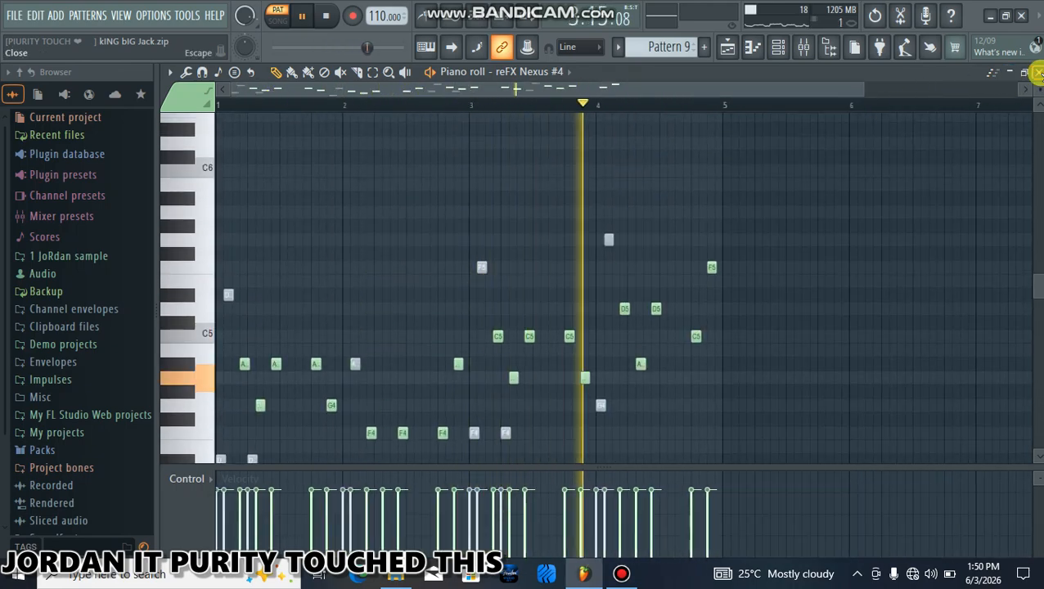
left_click(1038, 73)
Show the preset loaded in the reFX Nexus #4 instrument, then stop playback and return to the playlist
left_click(468, 297)
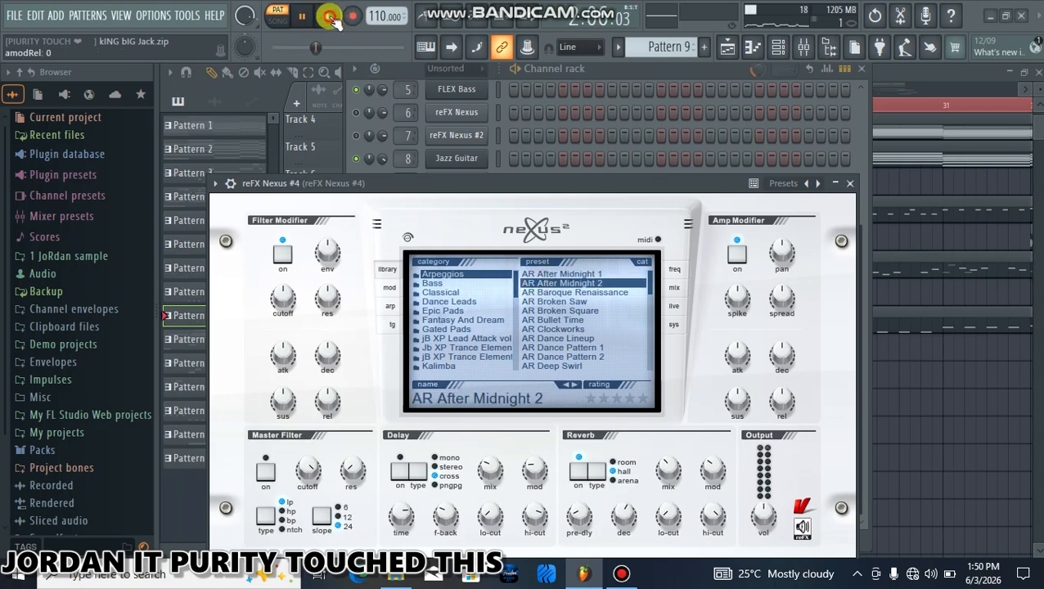
left_click(850, 185)
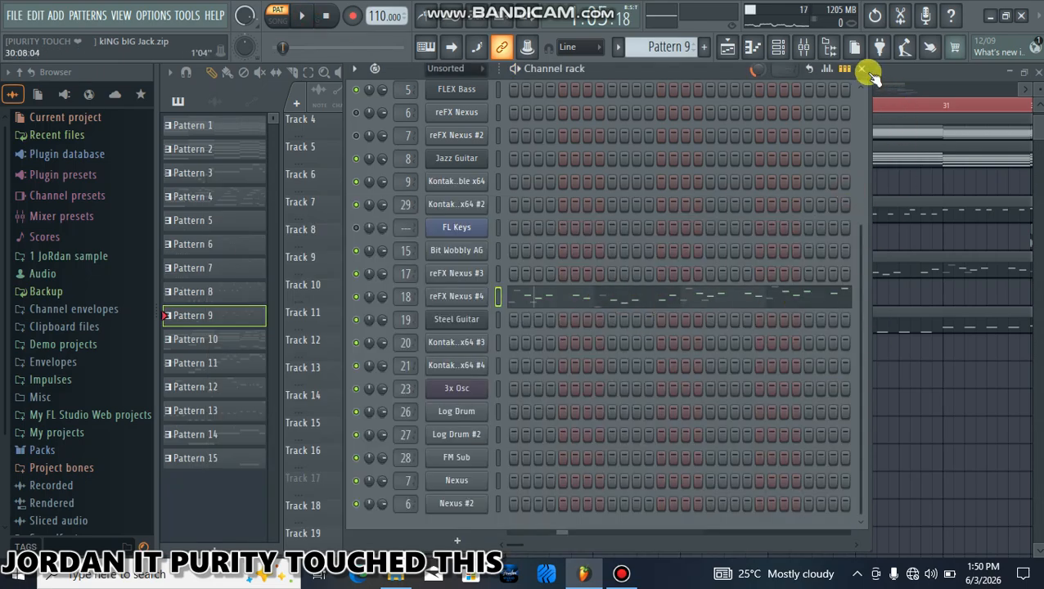
left_click(863, 69)
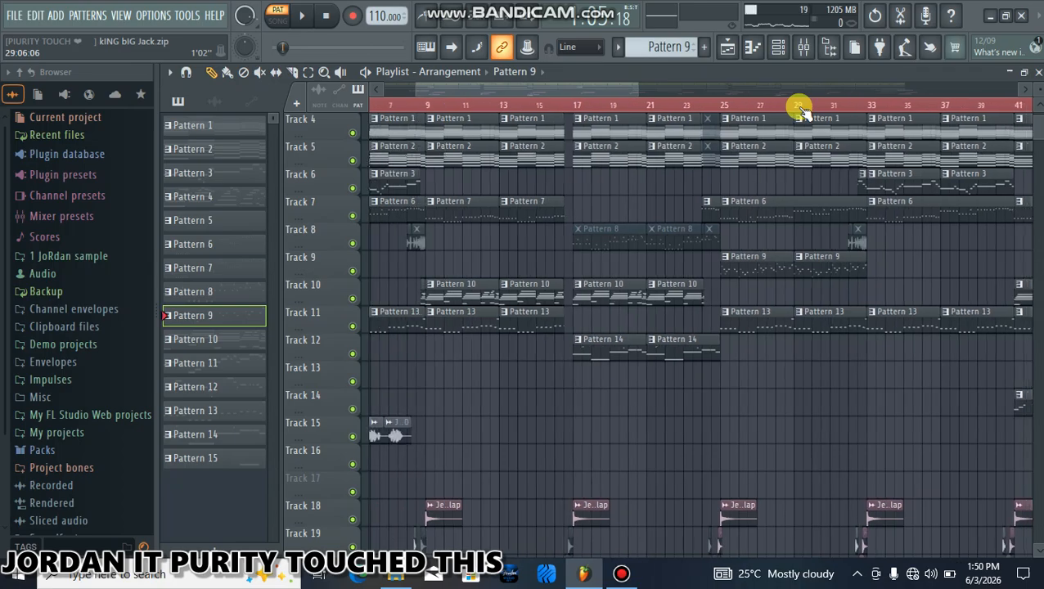
Find Pattern 11 at bar 41 on Track 14 and open its Kontakt Portable x64 #3 notes in the piano roll
scroll(811, 179, "down", 4)
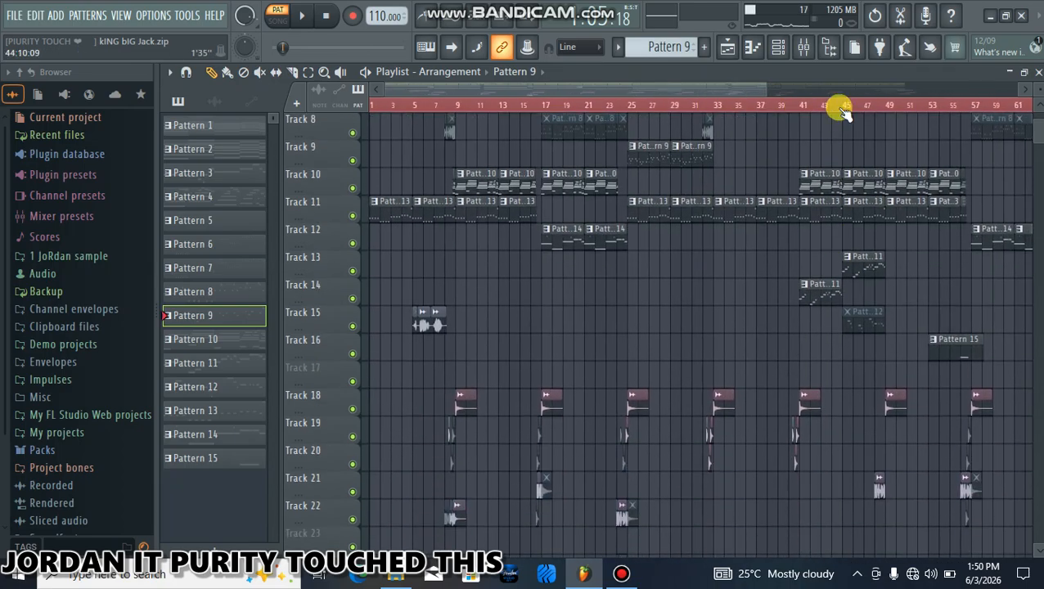
scroll(837, 107, "up", 2)
scroll(843, 109, "up", 2)
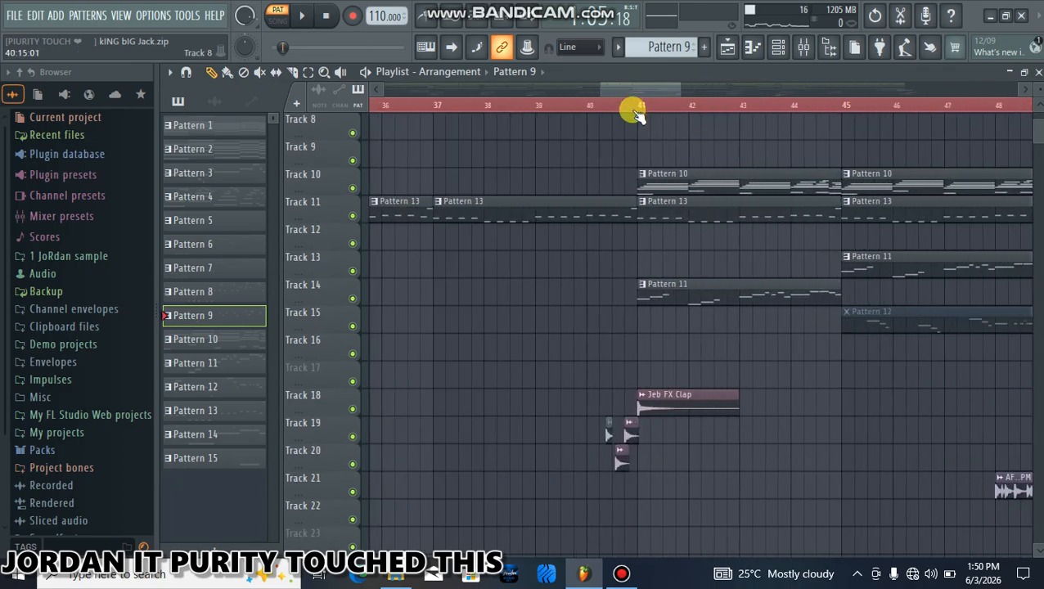
left_click(799, 52)
left_click(980, 162)
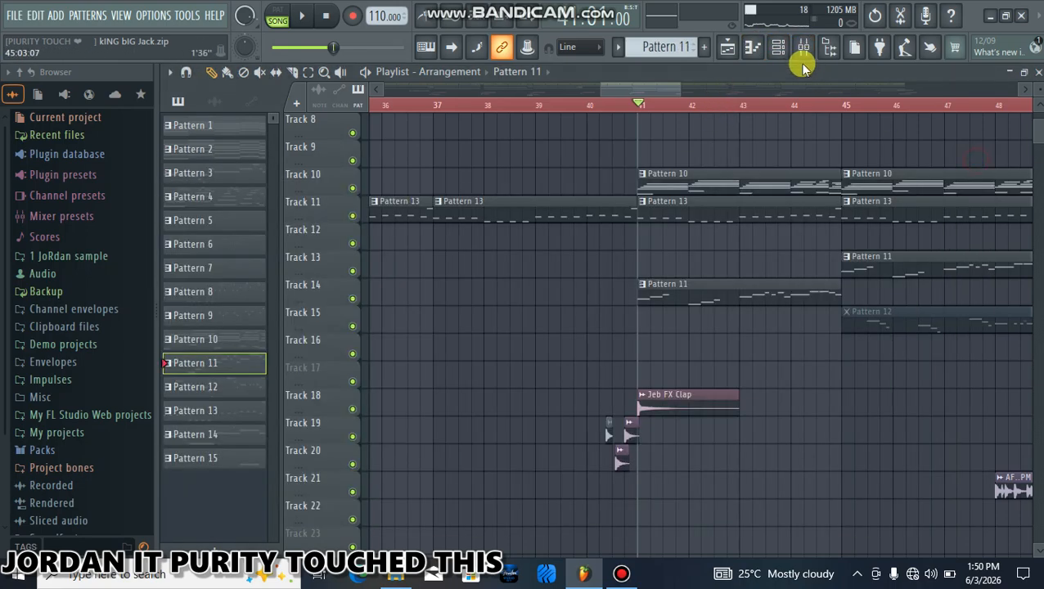
left_click(792, 51)
left_click(576, 342)
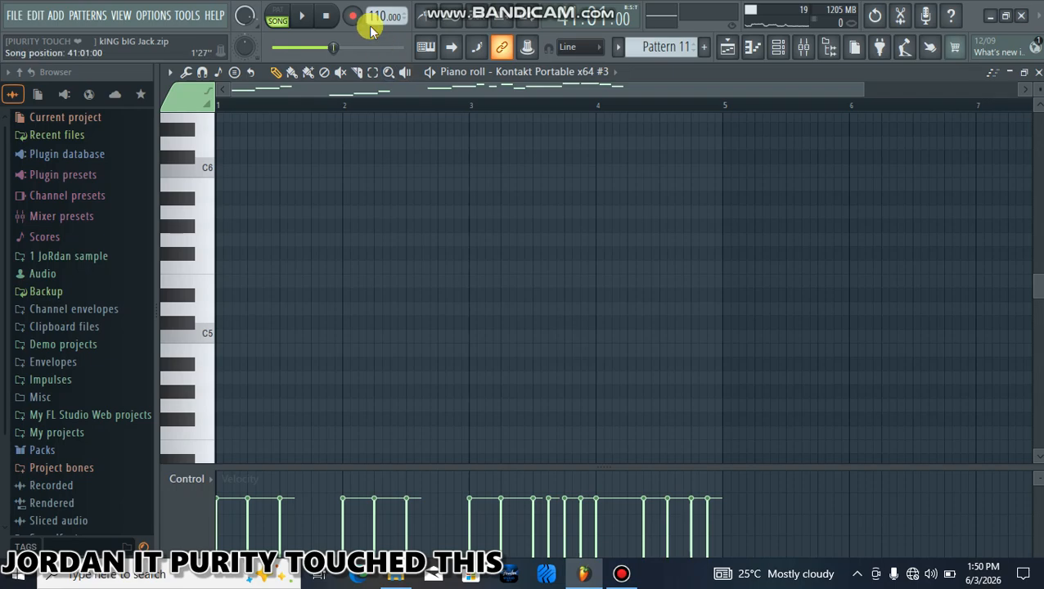
scroll(360, 222, "up", 5)
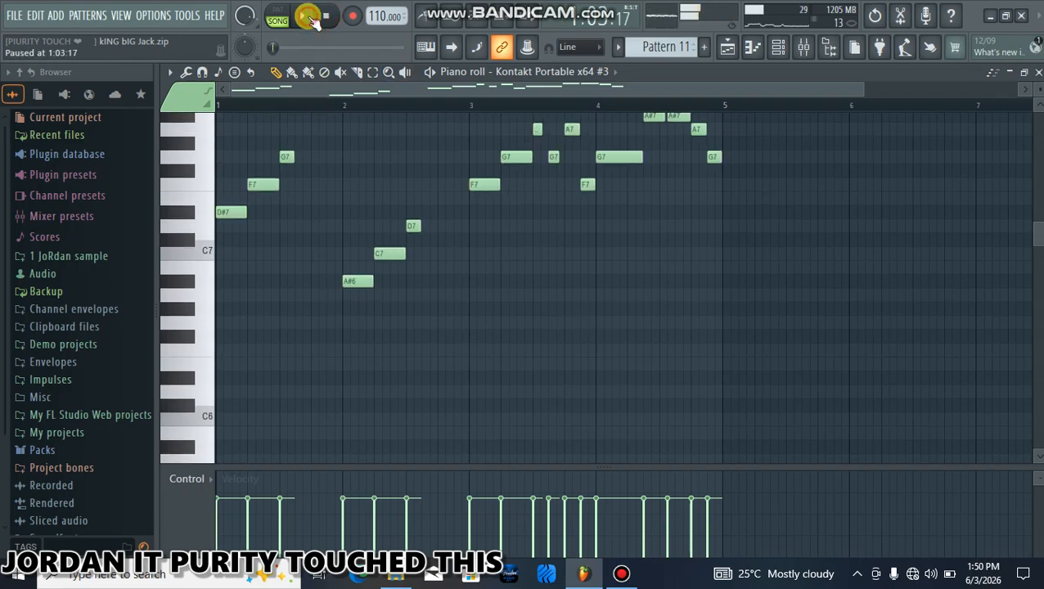
Switch playback to pattern mode, play Pattern 11 while viewing its notes between C7 and C8, and stop it
left_click(288, 14)
left_click(298, 18)
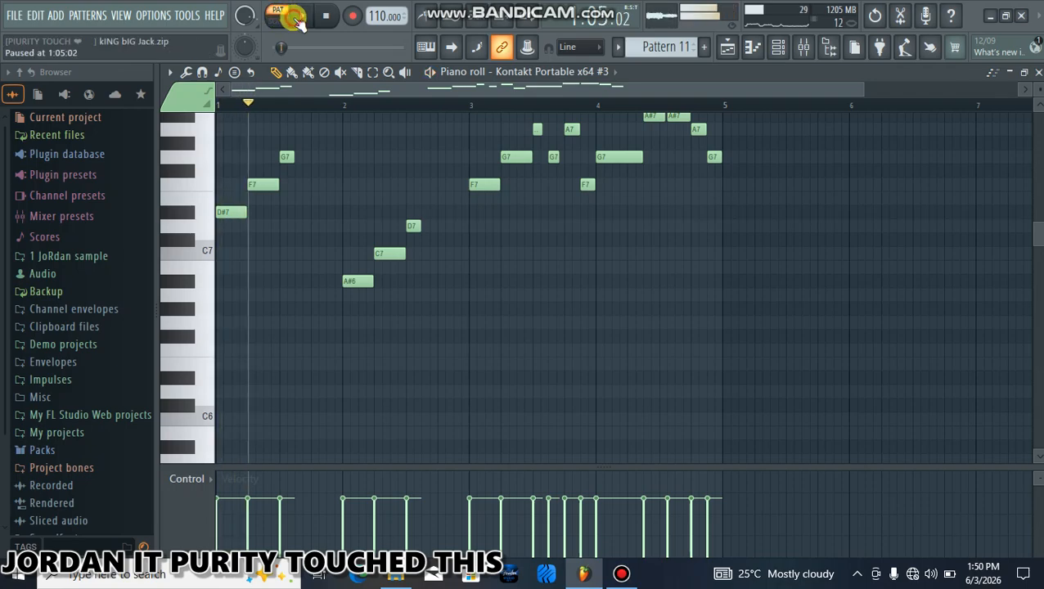
left_click(296, 18)
scroll(351, 204, "up", 2)
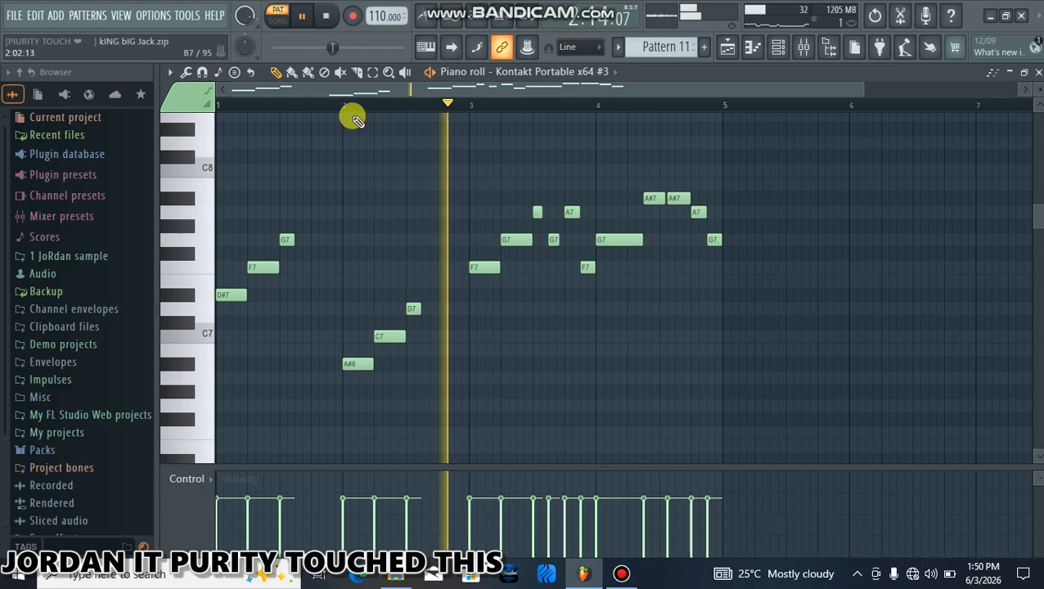
left_click(326, 16)
left_click(299, 18)
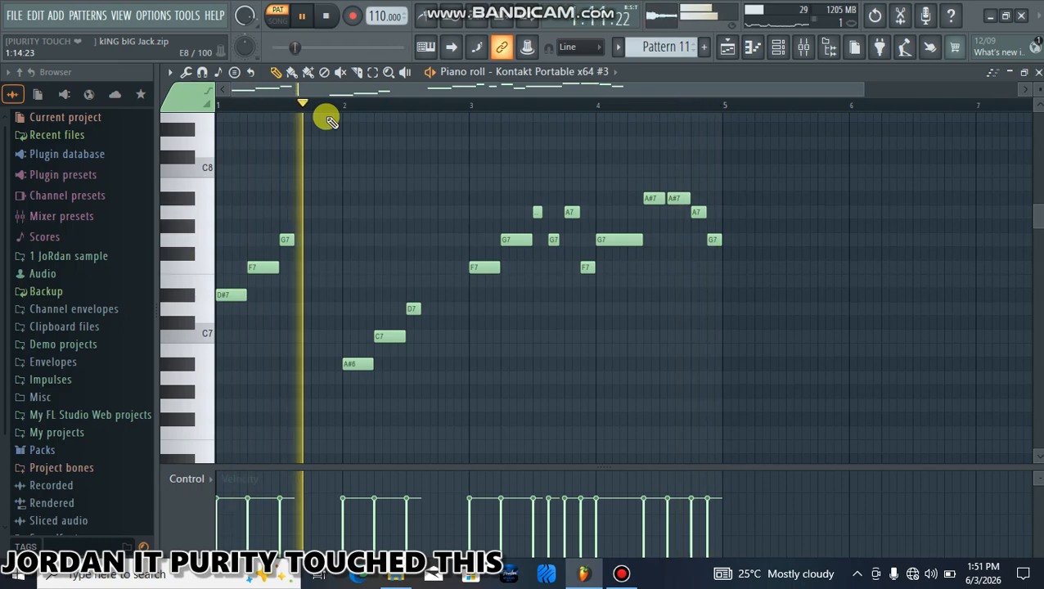
left_click(335, 19)
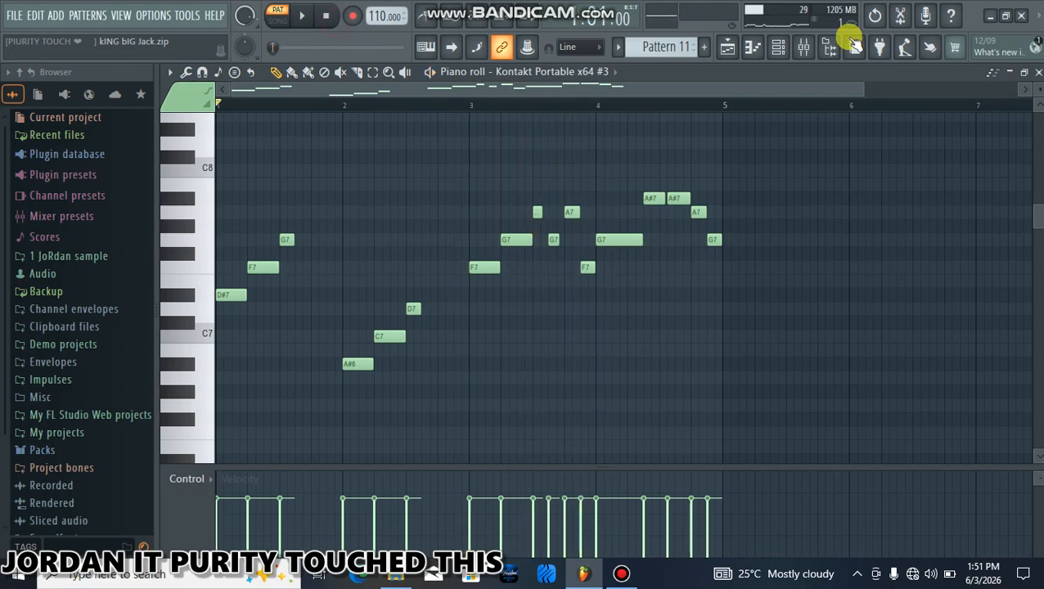
Close Pattern 11's piano roll, find Pattern 15 at bar 53 on Track 16, and play its Kontakt Portable x64 notes in the piano roll
key("Escape")
key("Escape")
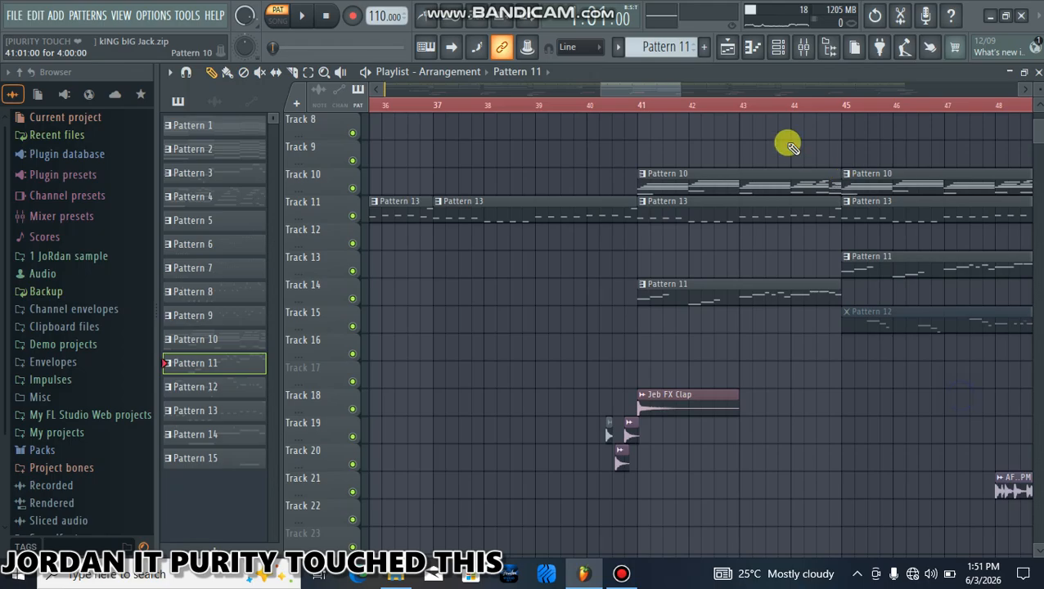
scroll(763, 106, "down", 10)
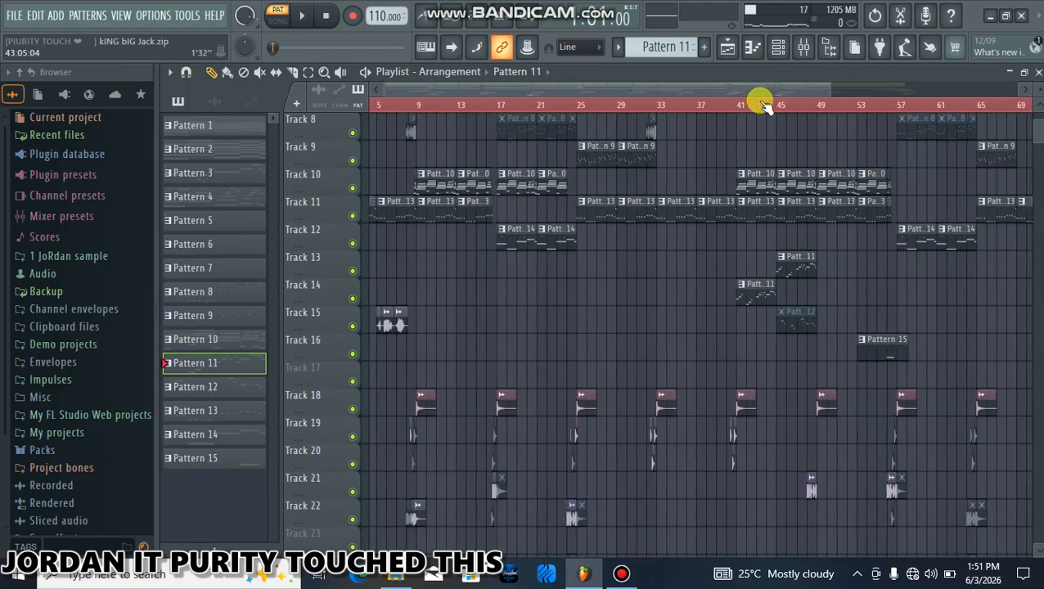
scroll(846, 338, "up", 6)
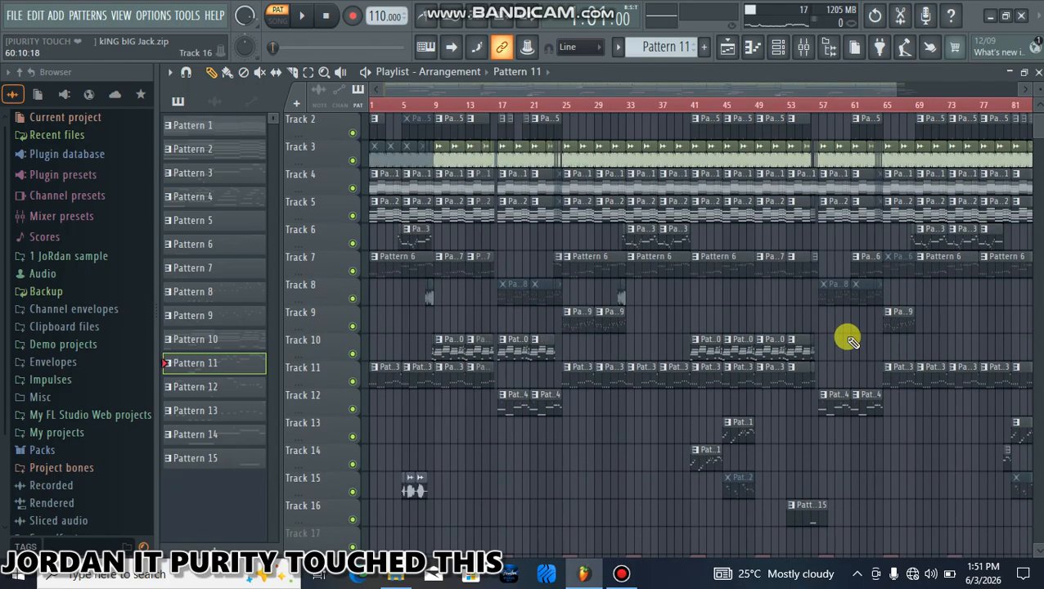
scroll(846, 338, "down", 5)
scroll(847, 278, "up", 6)
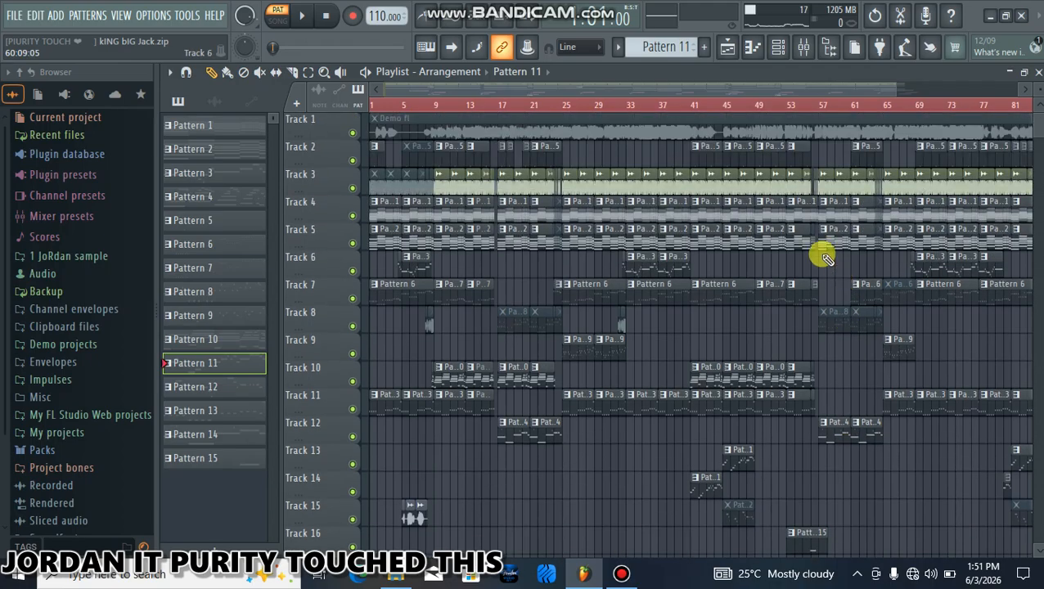
scroll(775, 109, "up", 7)
scroll(818, 393, "down", 5)
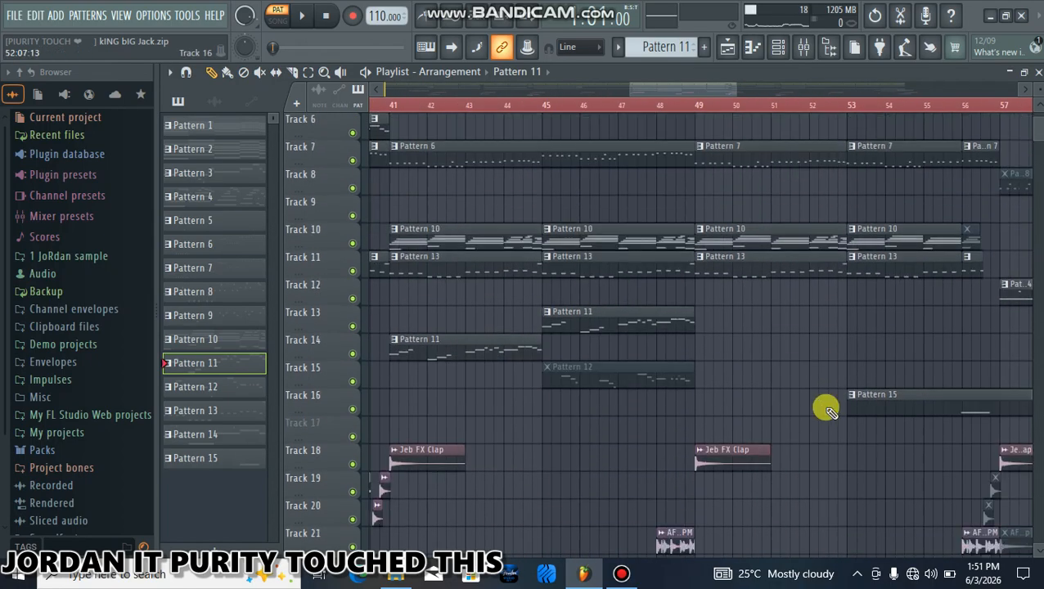
left_click(779, 48)
left_click(561, 188)
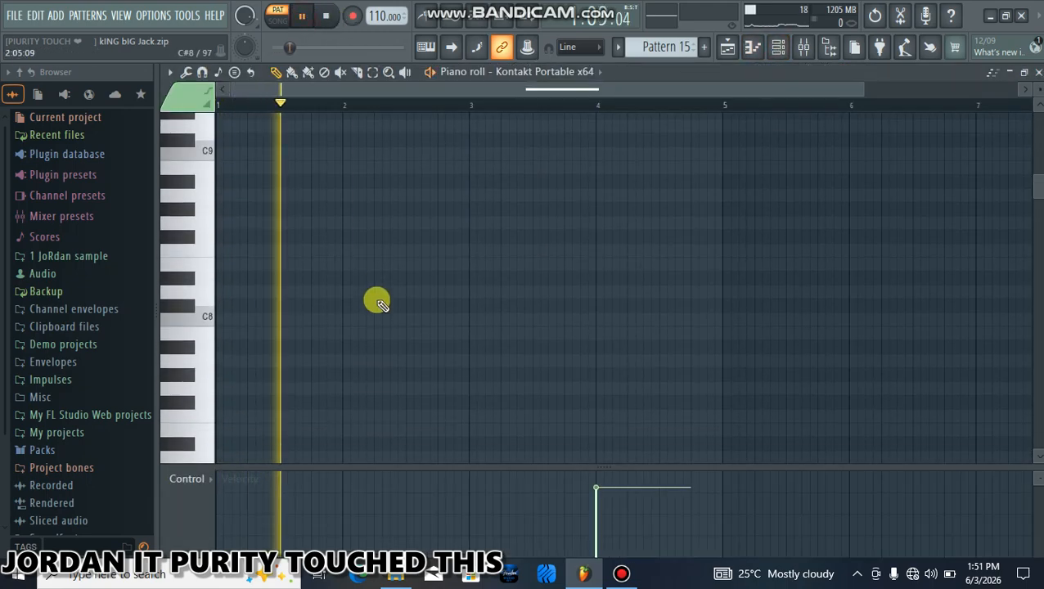
Play Pattern 15 from bar 3 through its single long note, then stop playback and return to the playlist
left_click(547, 105)
scroll(611, 103, "up", 4)
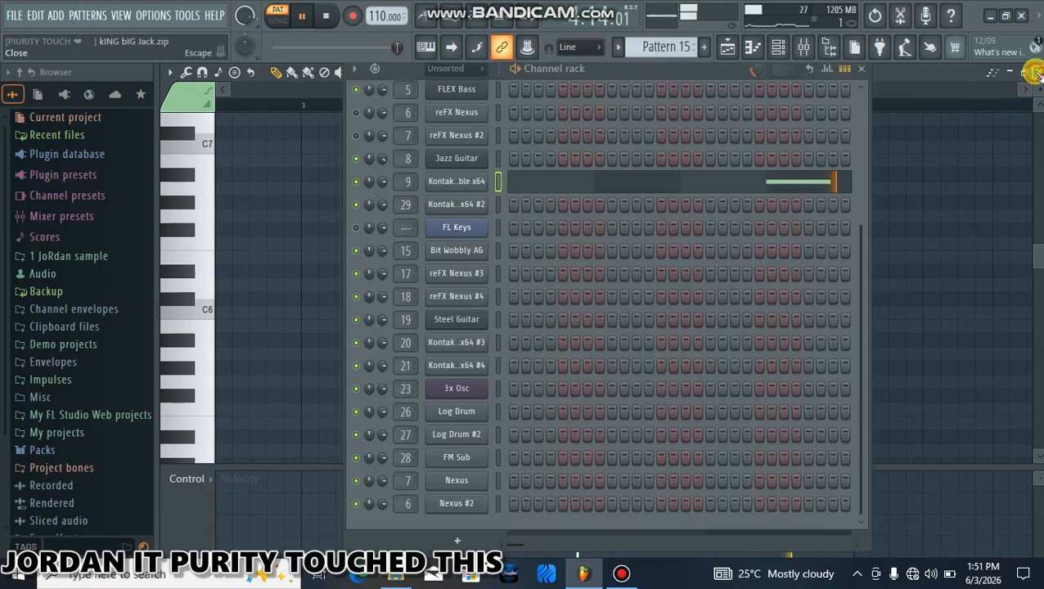
left_click(1038, 72)
right_click(913, 321)
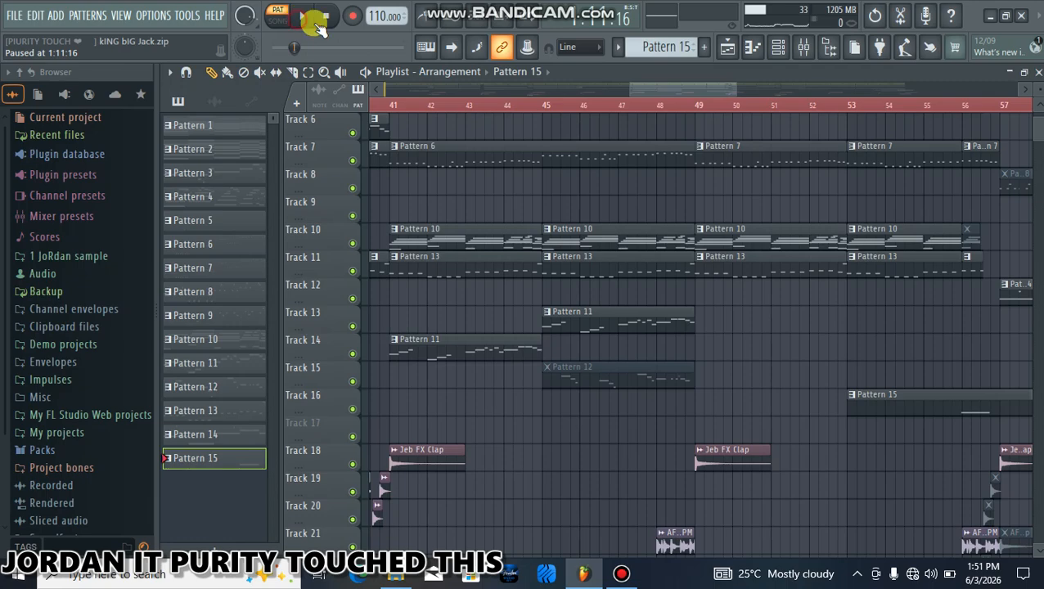
Solo Track 3 and play its Jeb DrumLupe - 110 - Maggie drum loops in song mode from just before bar 45
scroll(679, 294, "up", 5)
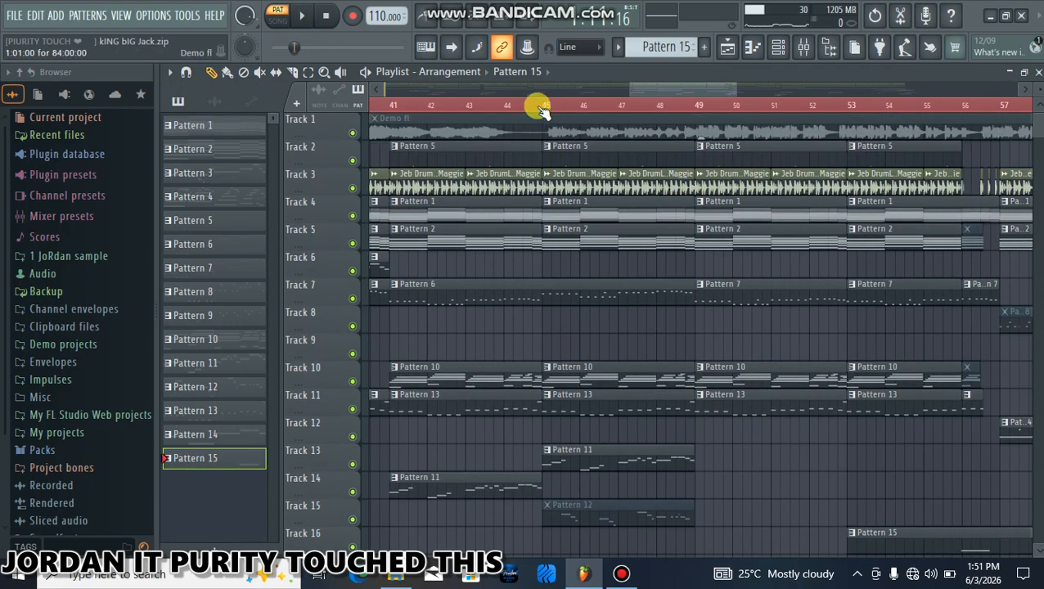
left_click(537, 105)
scroll(537, 105, "up", 4)
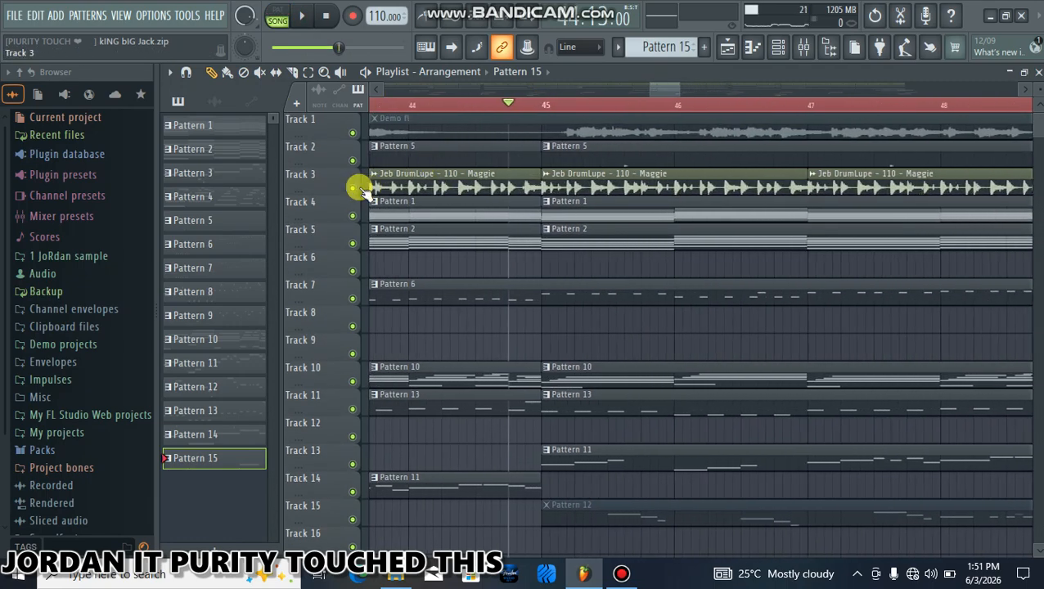
right_click(354, 188)
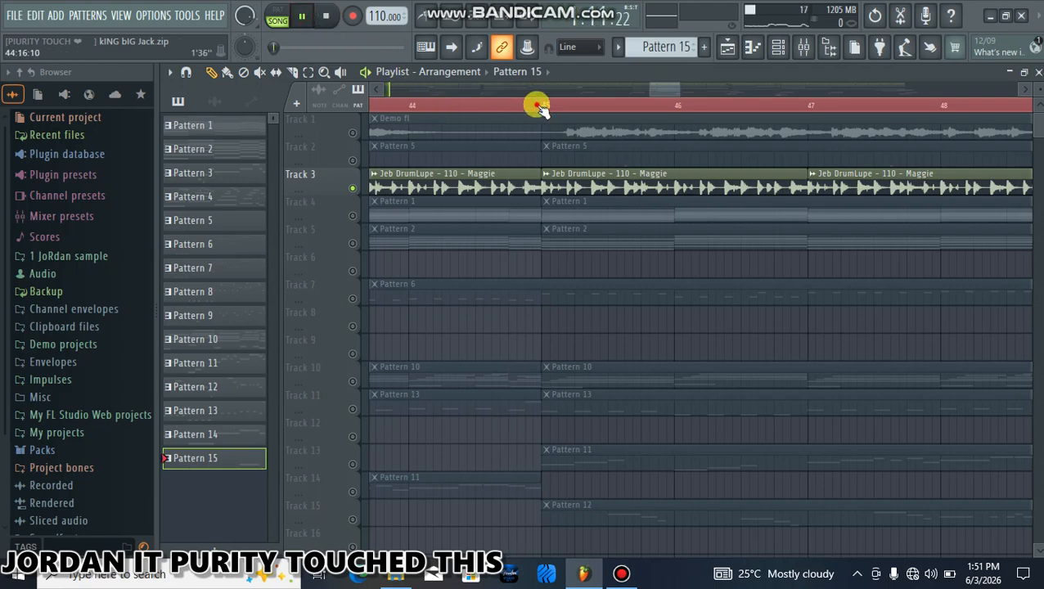
scroll(537, 105, "down", 4)
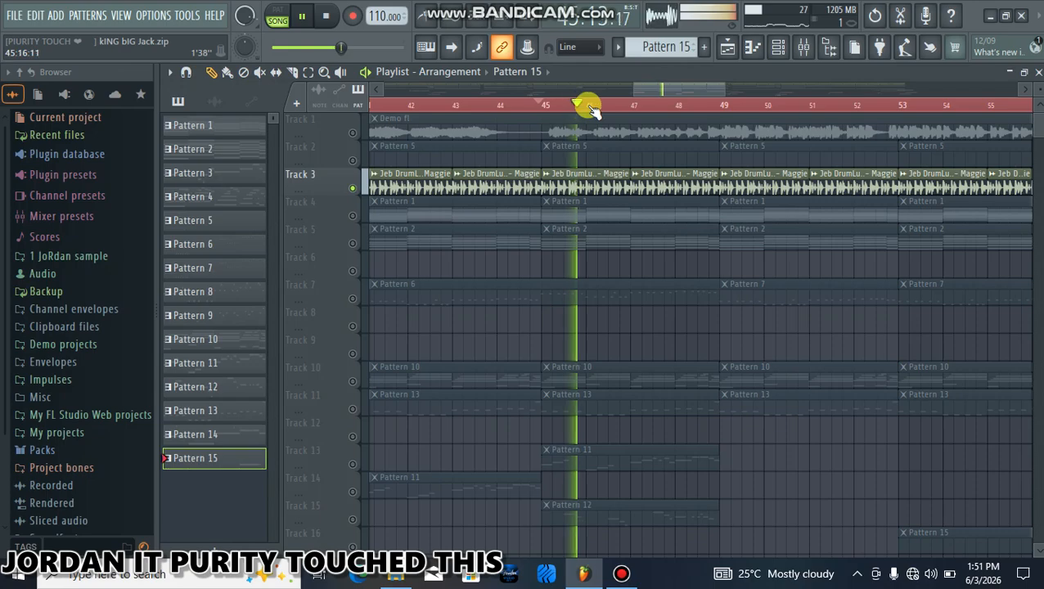
scroll(589, 109, "up", 2)
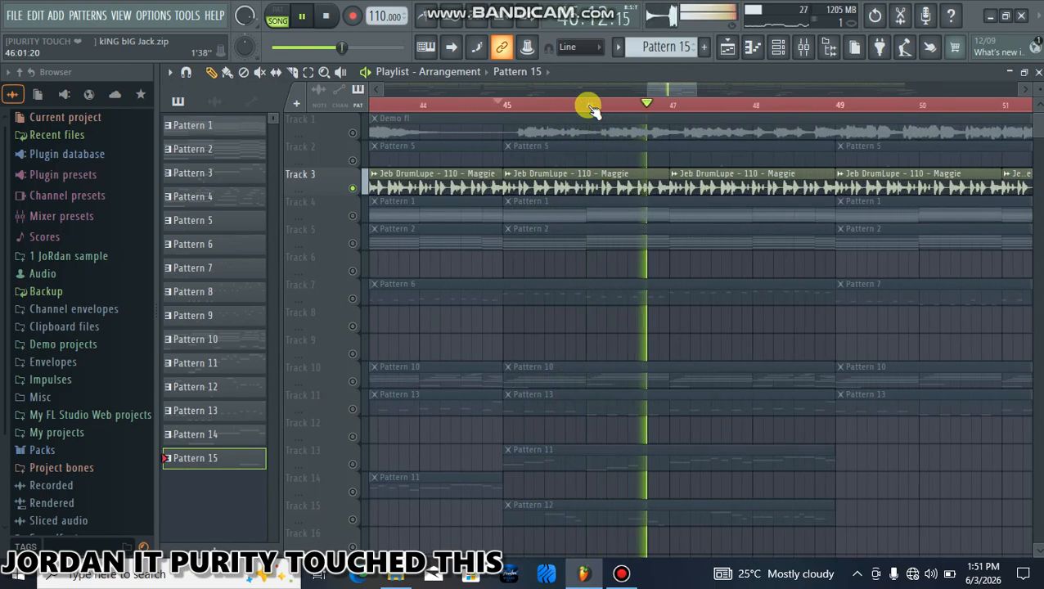
scroll(590, 109, "down", 2)
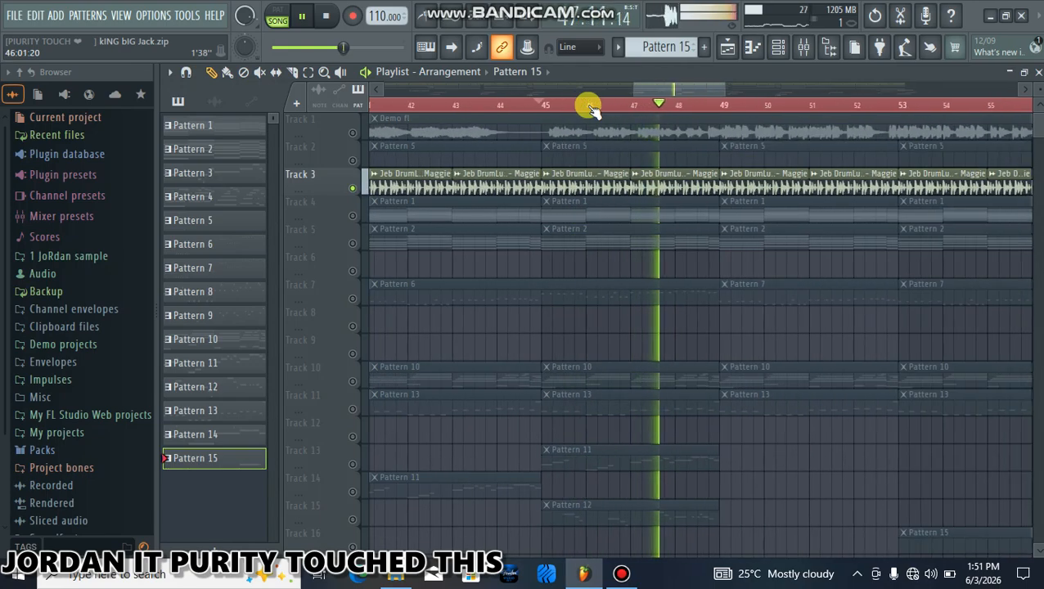
scroll(736, 105, "up", 2)
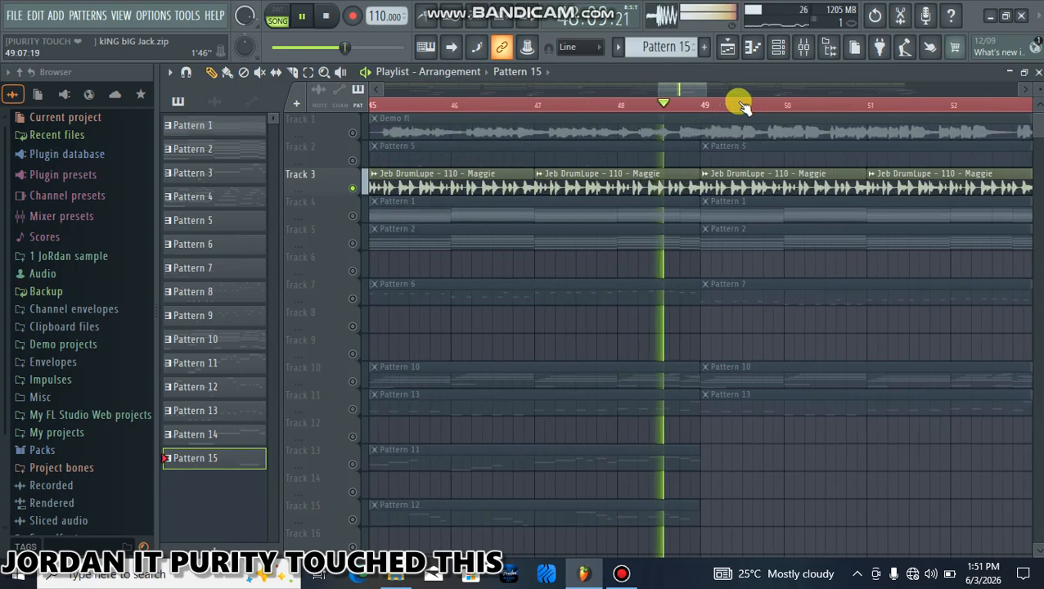
scroll(738, 104, "down", 3)
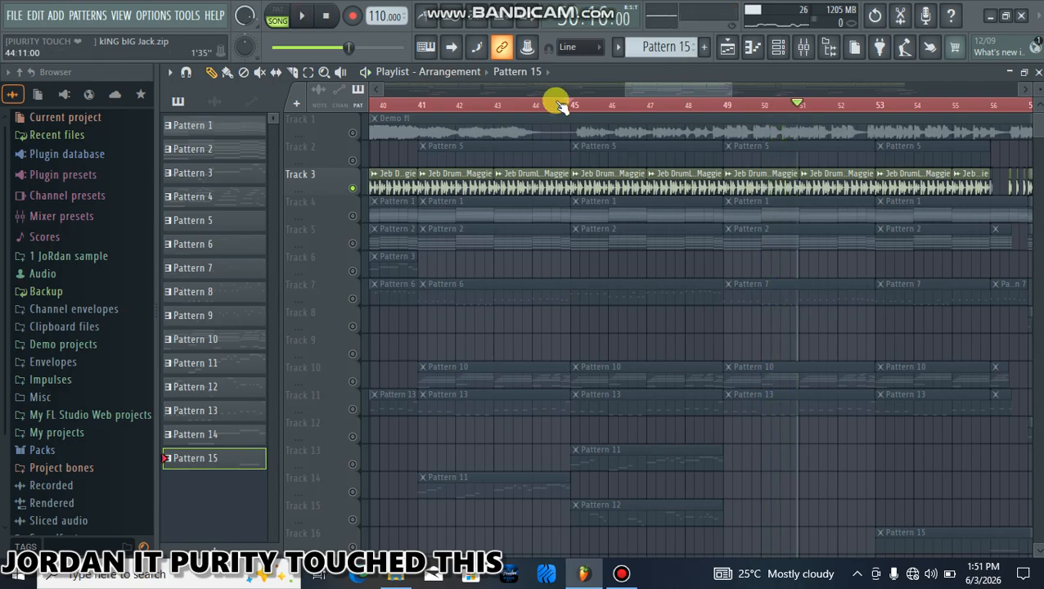
Stop playback and turn all the silenced playlist tracks back on
scroll(559, 107, "down", 4)
scroll(759, 122, "down", 4)
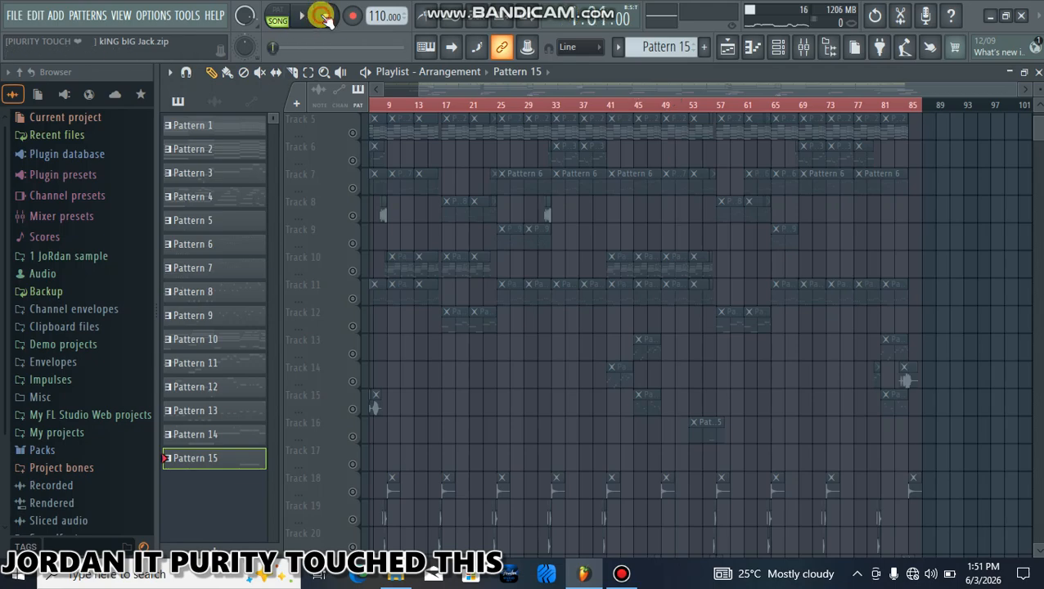
left_click(350, 131)
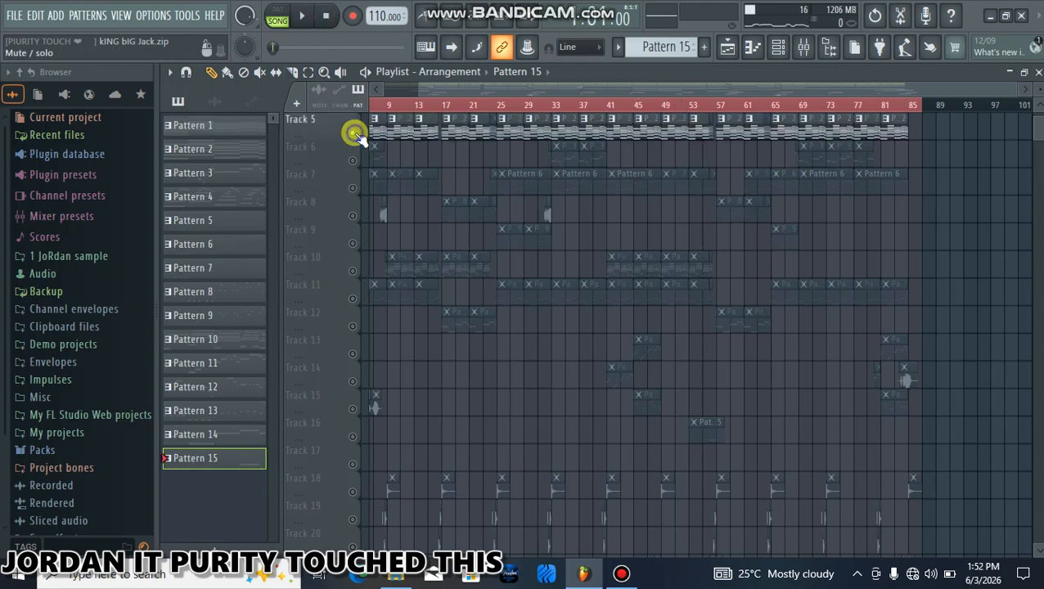
mouse_move(398, 96)
left_mouse_down()
mouse_move(386, 107)
mouse_move(373, 98)
mouse_move(420, 88)
mouse_move(404, 93)
left_mouse_up()
scroll(414, 242, "up", 4)
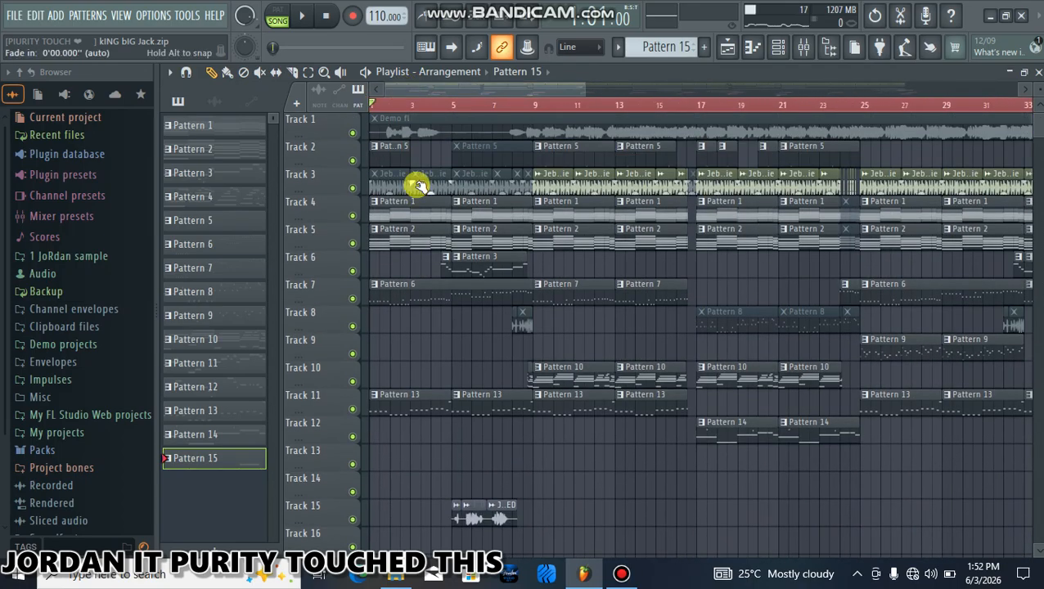
Play the full arrangement from bar 1 and look over its tracks and opening bars during playback
left_click_drag(391, 109, 372, 93)
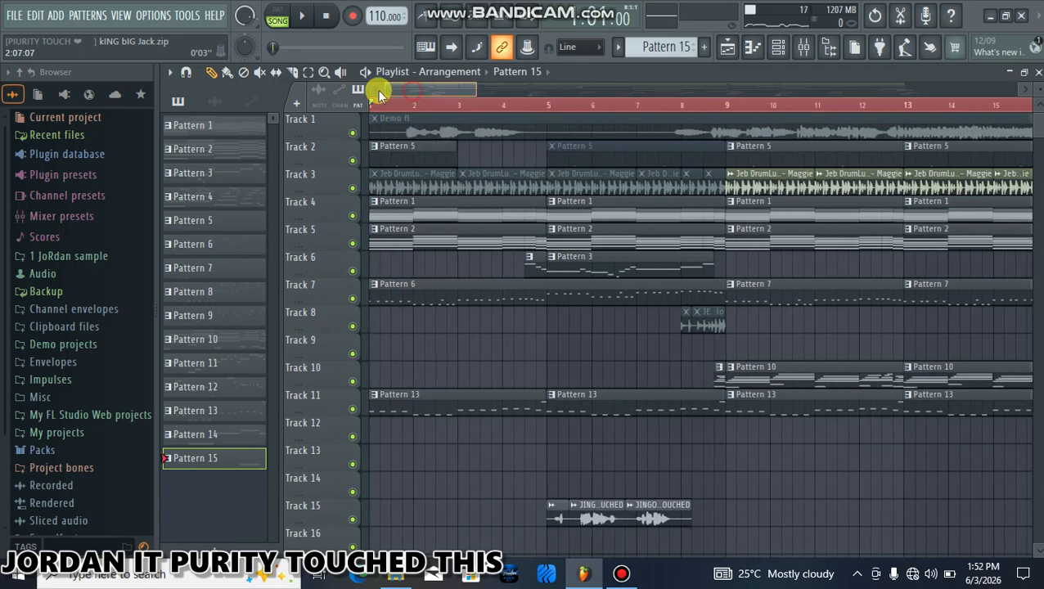
scroll(428, 227, "down", 7)
scroll(428, 226, "down", 3)
left_click_drag(461, 107, 364, 105)
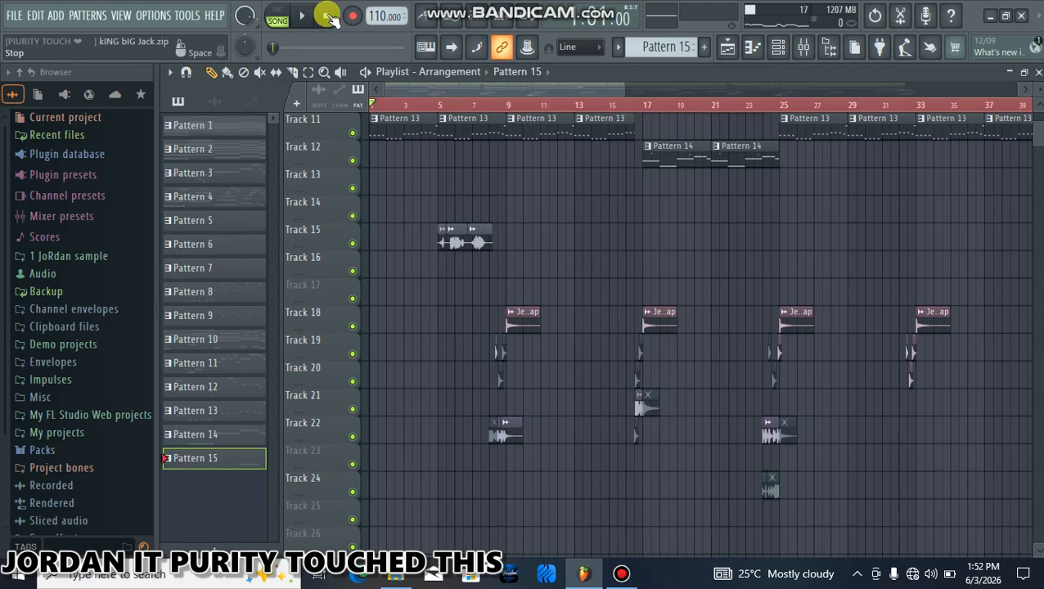
left_click(306, 17)
scroll(443, 245, "up", 3)
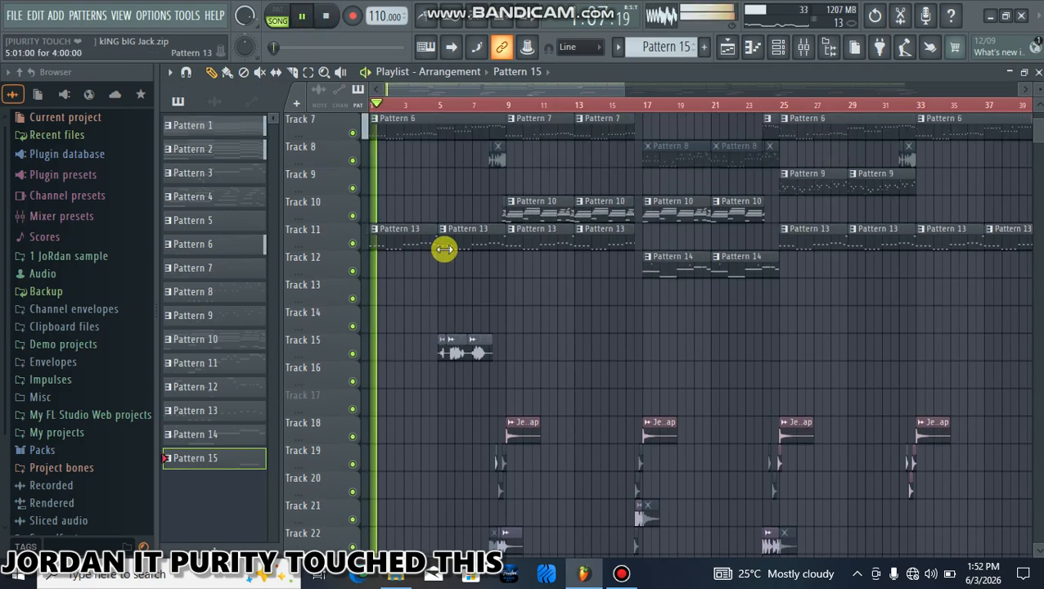
scroll(419, 264, "up", 5)
scroll(417, 261, "up", 2)
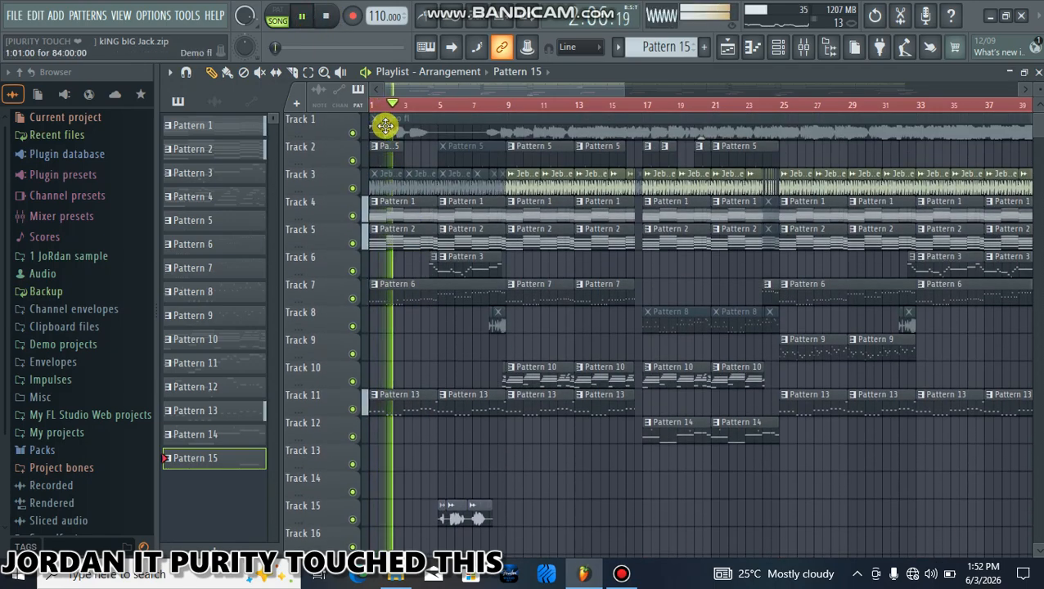
scroll(386, 105, "up", 3)
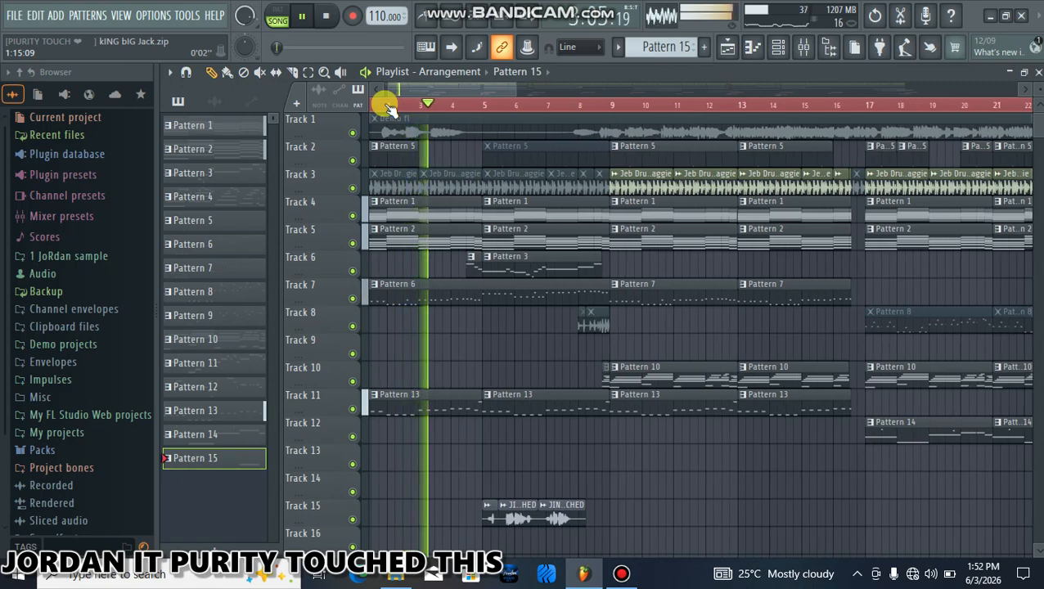
scroll(388, 106, "down", 2)
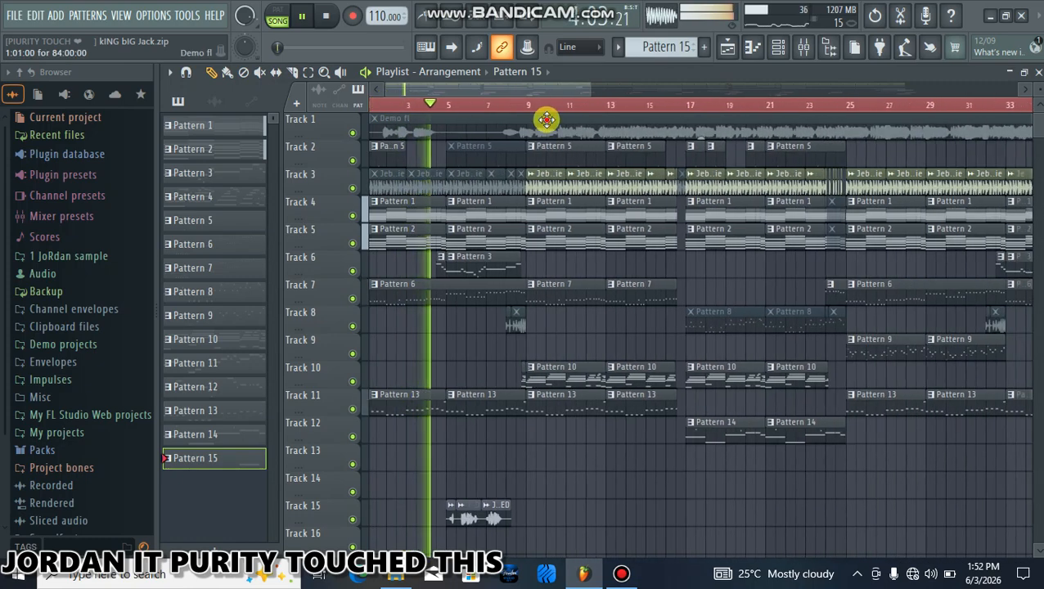
Adjust the Demo fl channel's volume to about 59%, then unmute its audio clip on Track 1
double_click(546, 120)
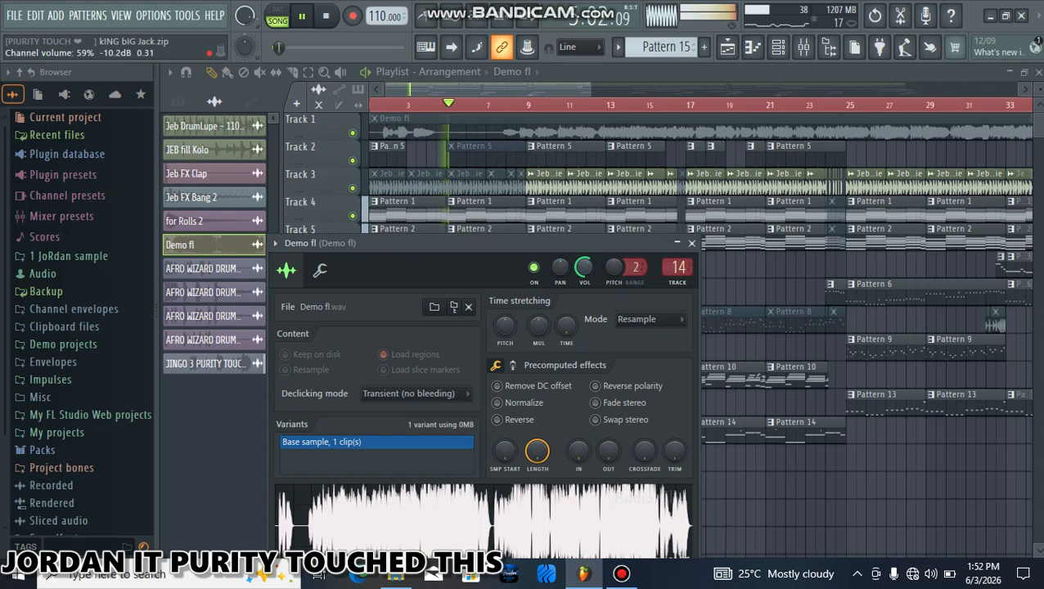
left_click(692, 243)
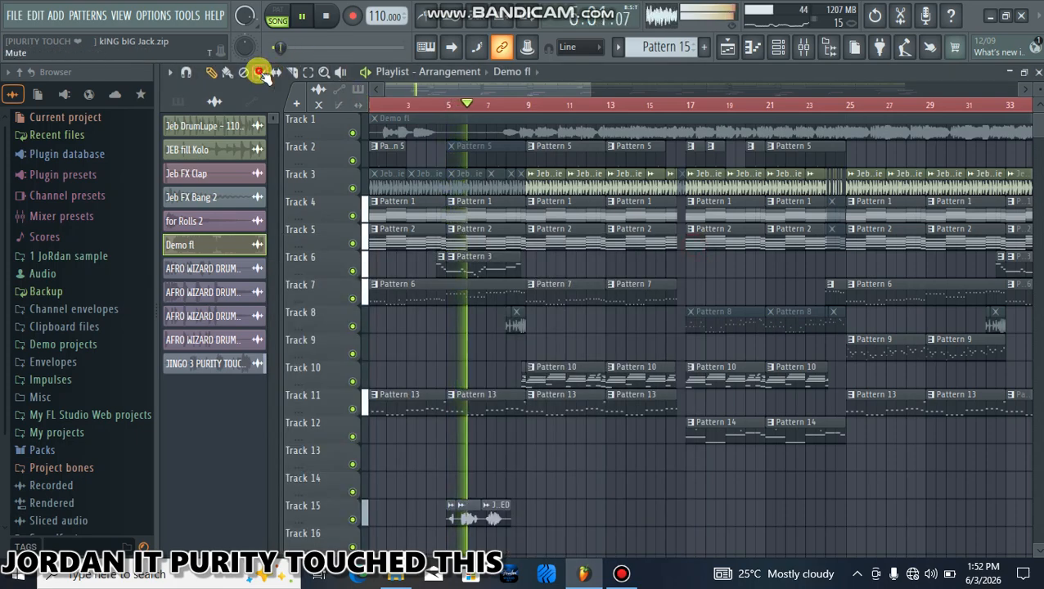
left_click(259, 72)
left_click(458, 124)
left_click(227, 72)
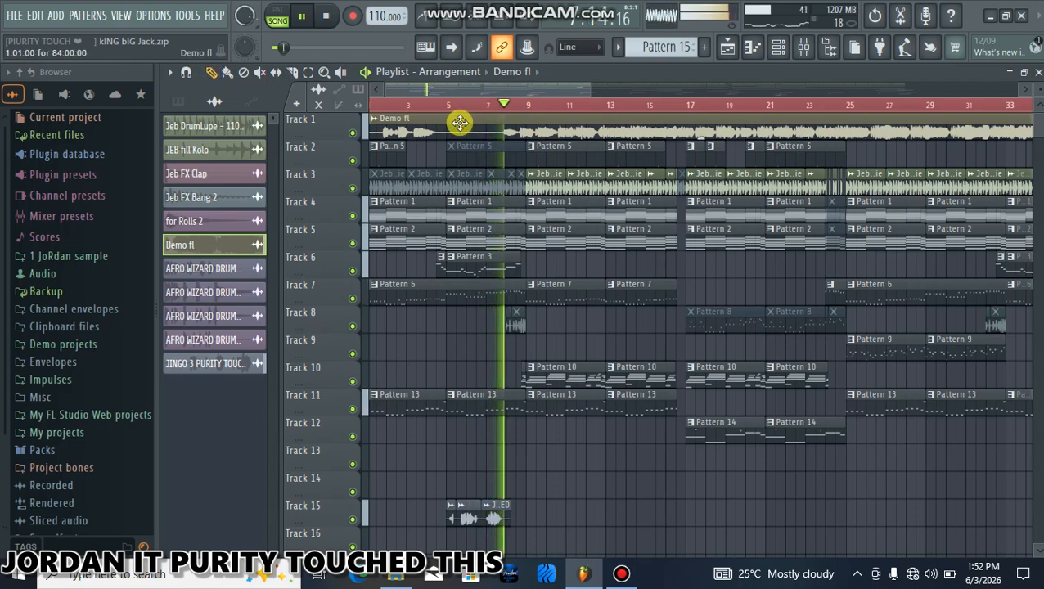
left_click(276, 72)
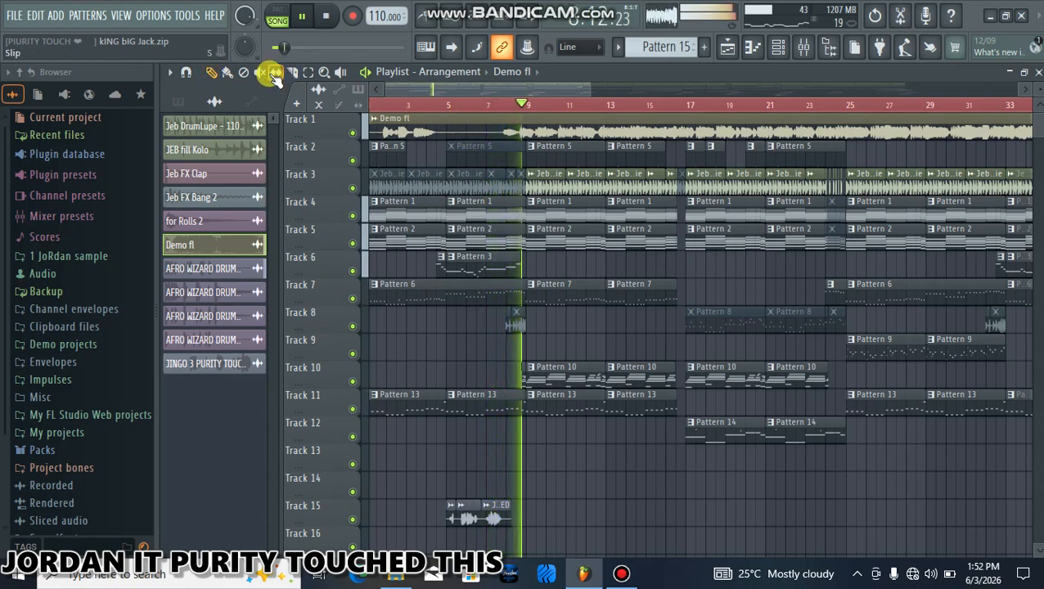
Set the Demo fl channel's volume to 78% and close its channel settings
double_click(456, 132)
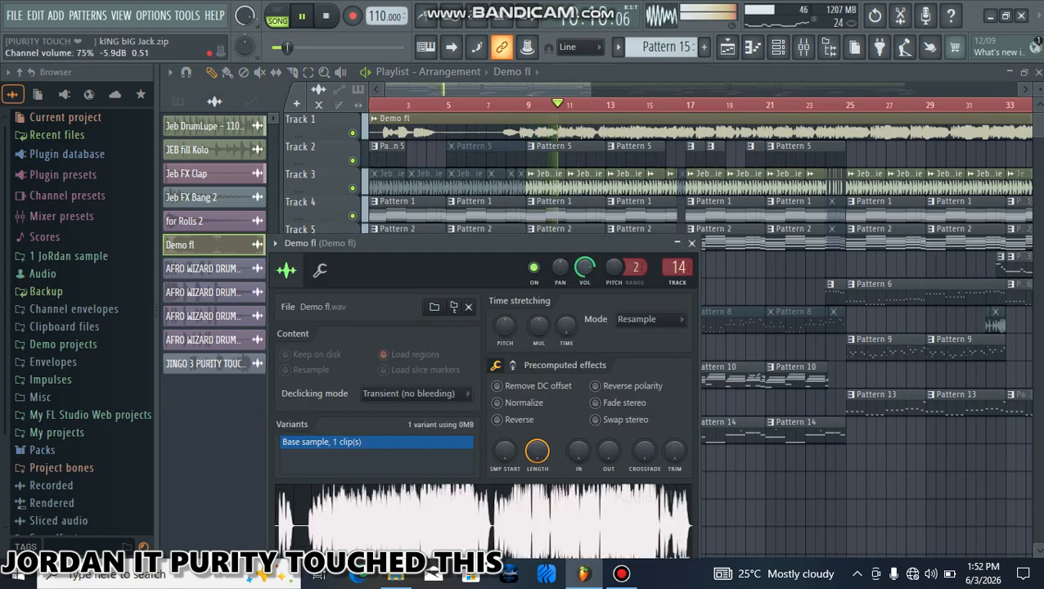
right_click(579, 270)
left_click(619, 276)
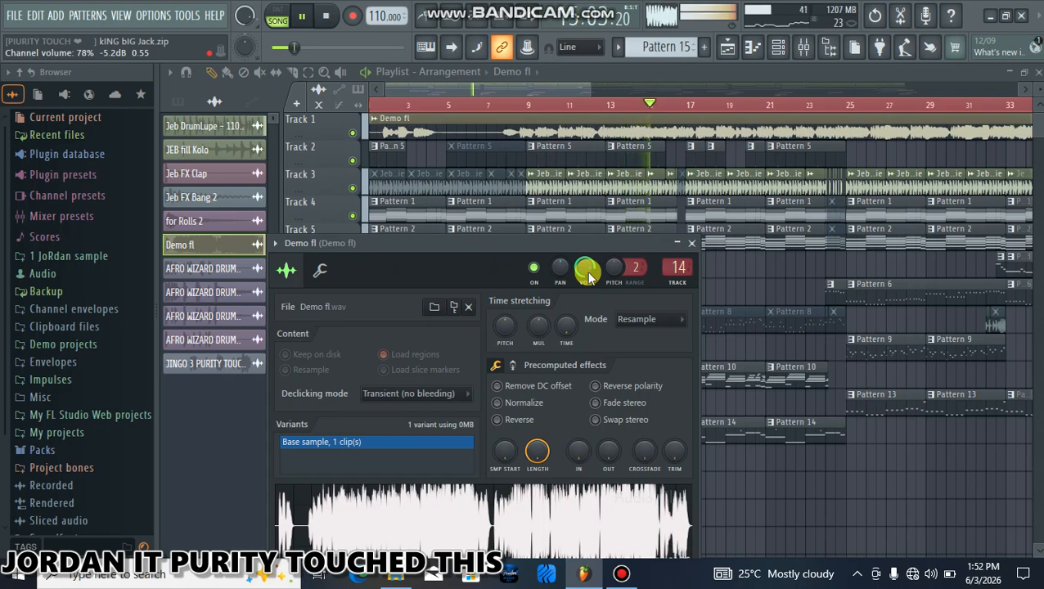
left_click(692, 246)
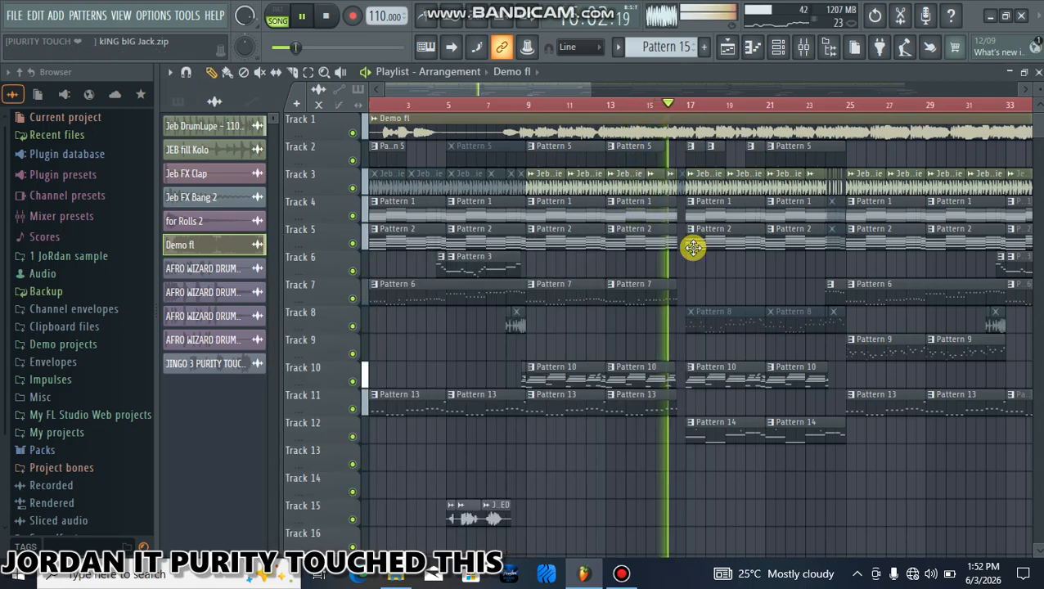
Examine the arrangement's tracks around bars 16 to 21 while the song plays with the Demo fl vocal
scroll(684, 106, "up", 2)
scroll(684, 107, "up", 2)
scroll(670, 394, "down", 4)
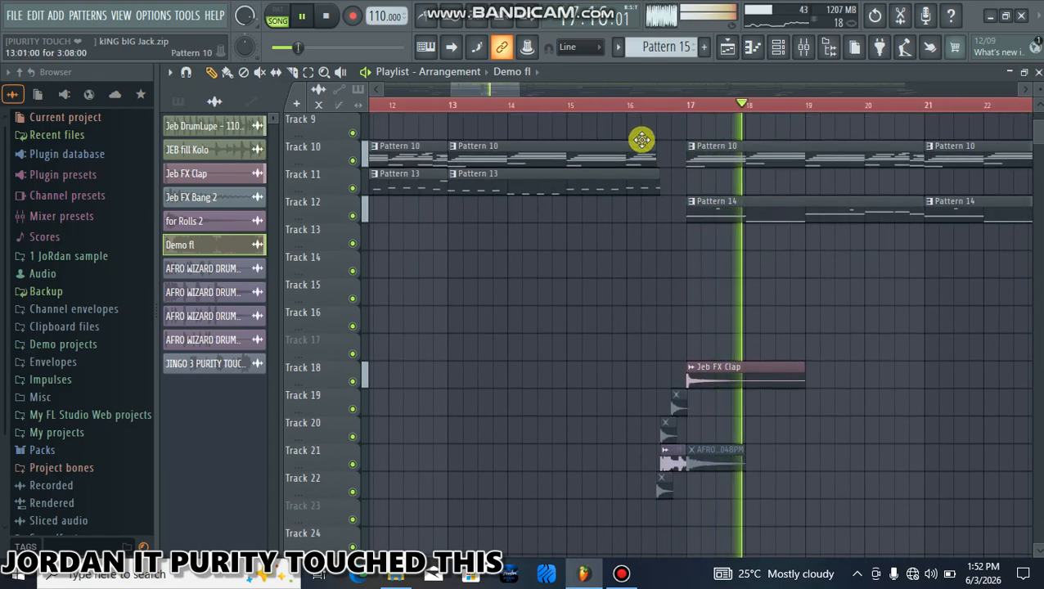
scroll(620, 102, "down", 4)
scroll(671, 181, "up", 4)
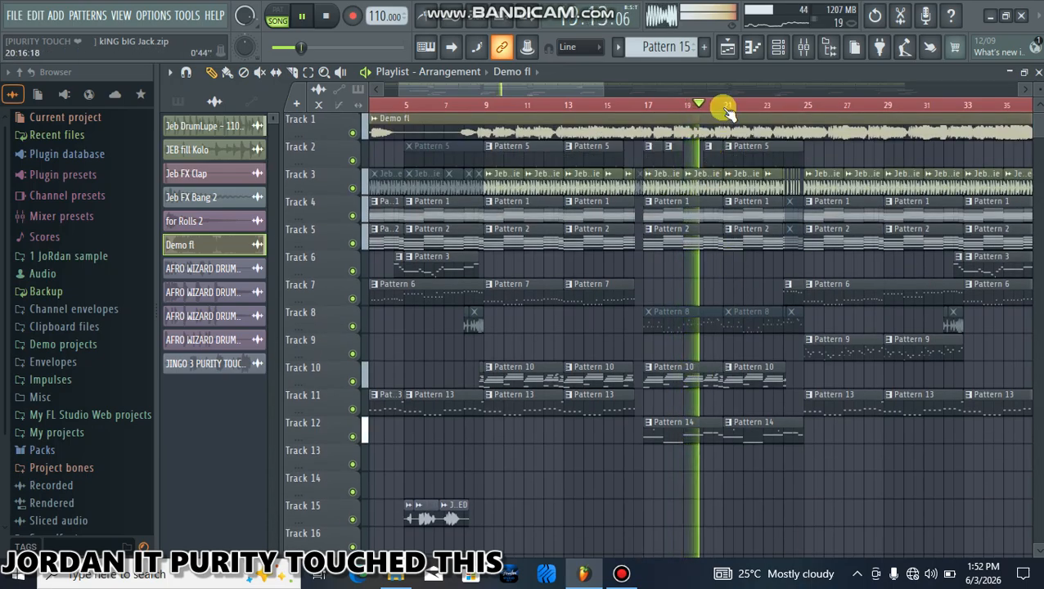
scroll(728, 106, "down", 2)
scroll(743, 109, "up", 3)
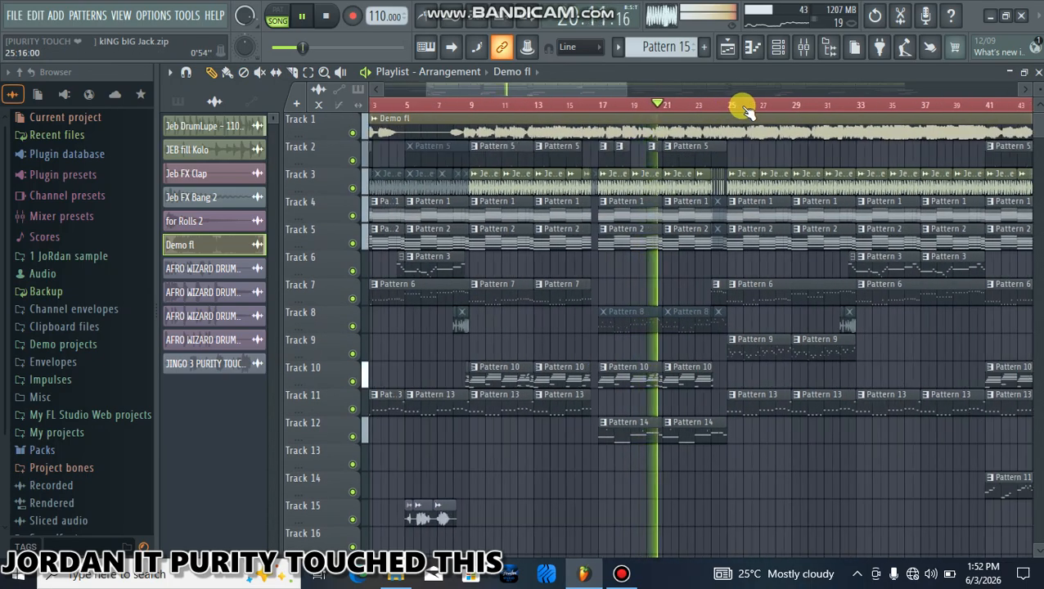
Examine the drum cuts and pattern changes around bars 21 to 29, including the lower effects tracks, while the song plays
scroll(710, 113, "up", 4)
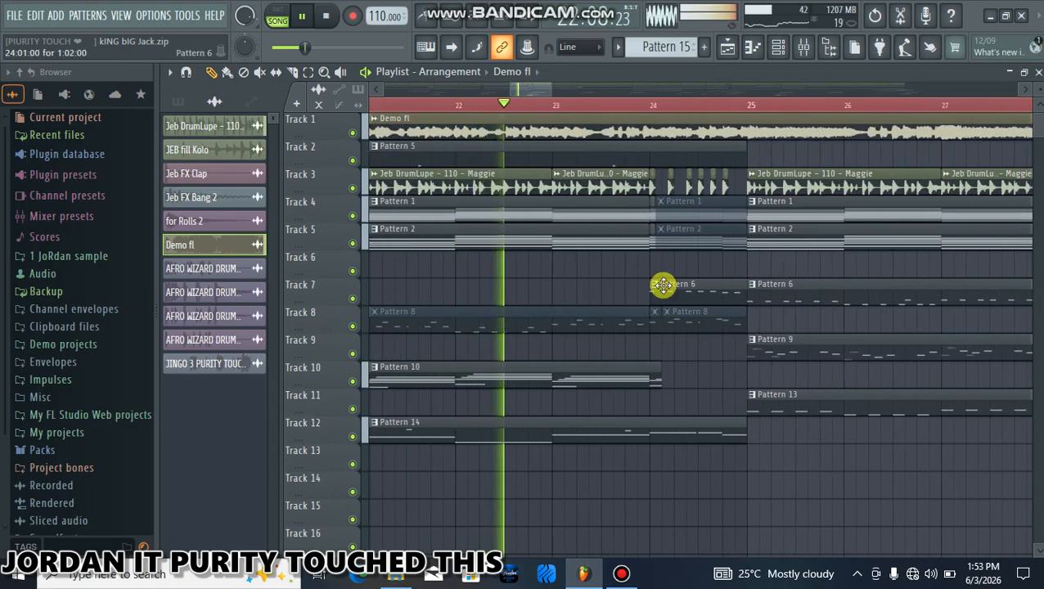
scroll(661, 111, "up", 3)
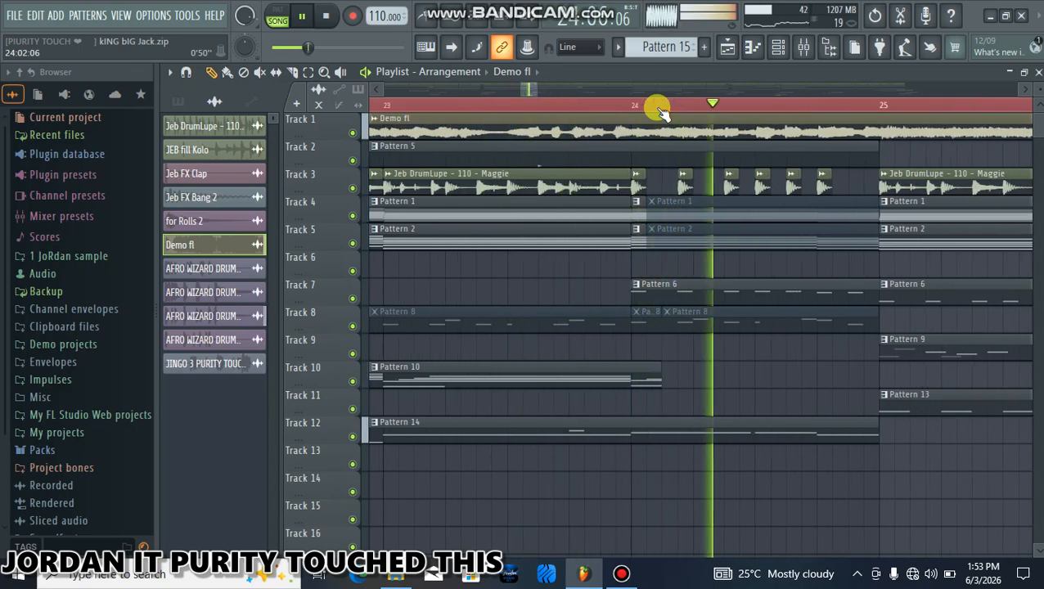
scroll(661, 111, "down", 6)
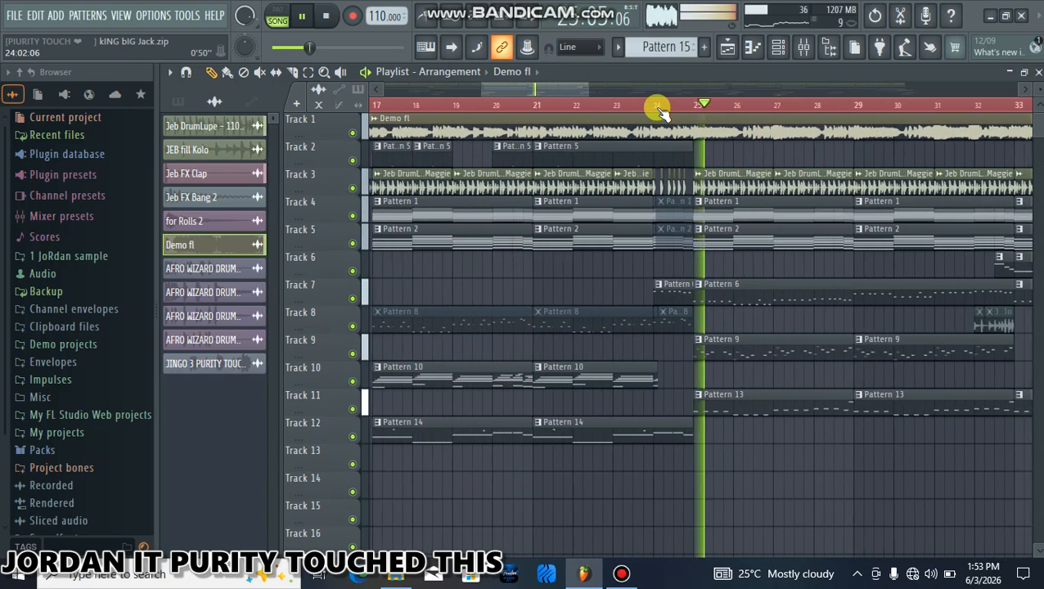
scroll(661, 110, "down", 4)
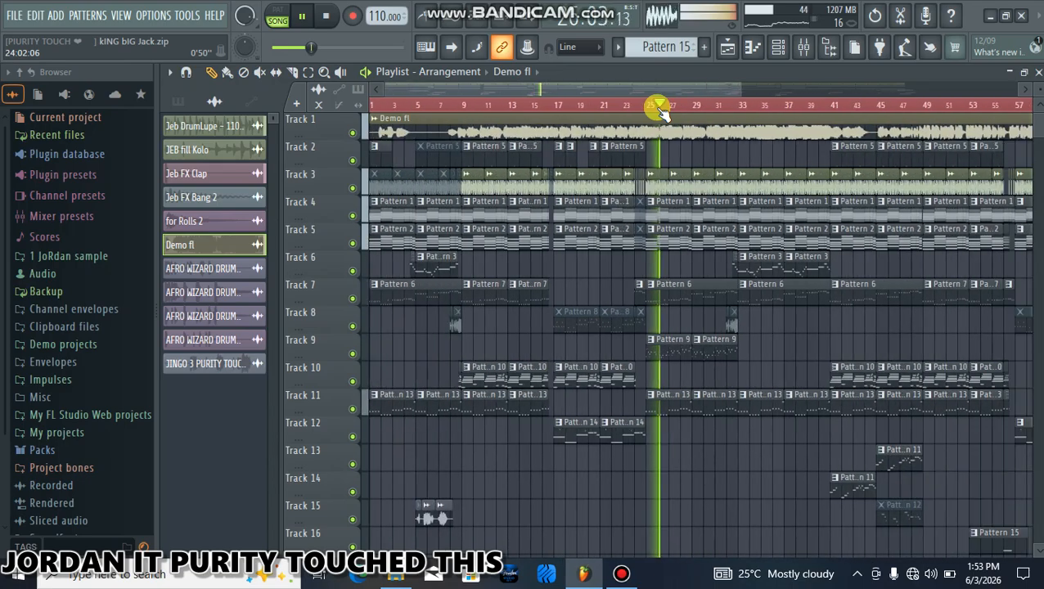
scroll(663, 113, "down", 1)
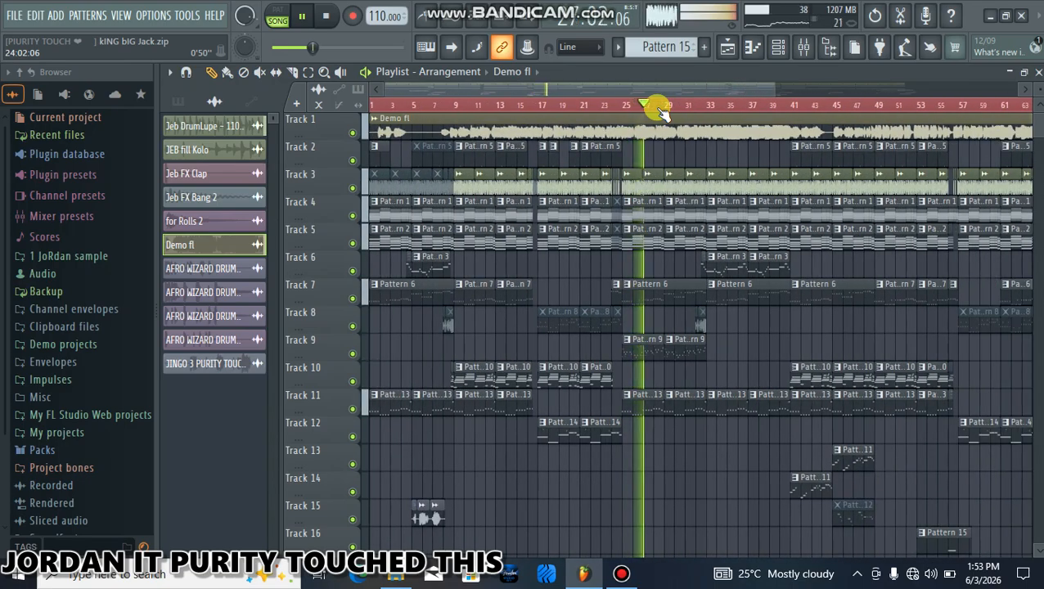
scroll(684, 156, "down", 6)
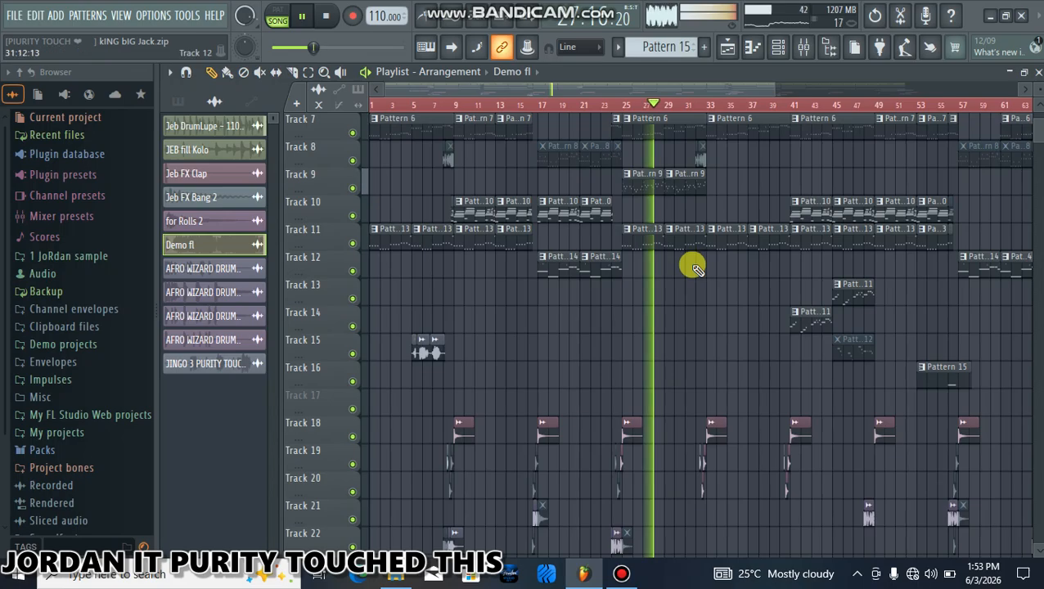
scroll(692, 275, "up", 2)
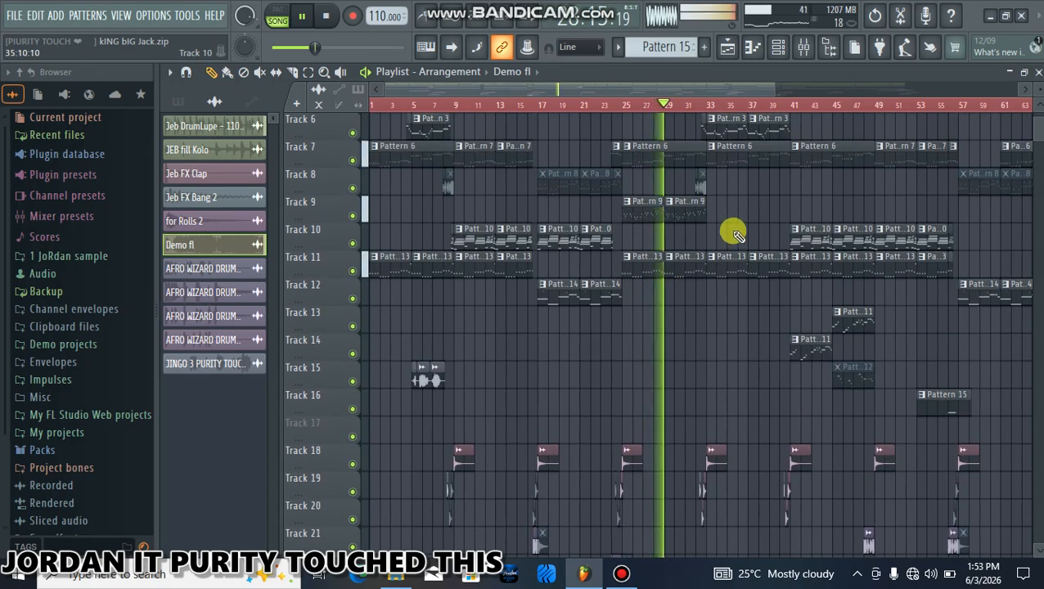
scroll(734, 234, "up", 2)
scroll(668, 114, "down", 2)
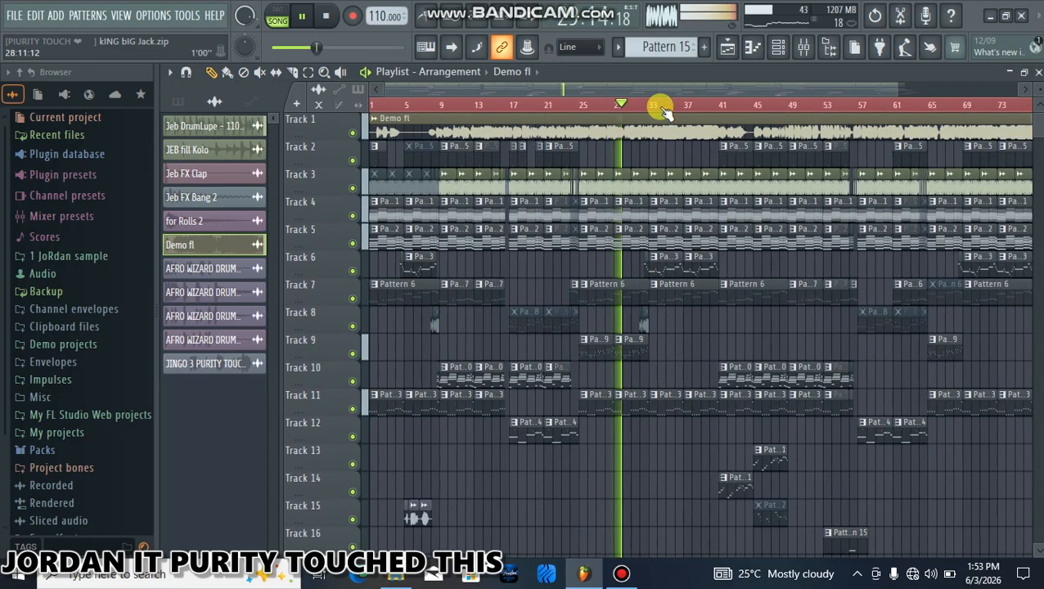
Look over the arrangement down to Track 26 and its melody patterns around bars 29 to 41 during playback
scroll(655, 336, "down", 4)
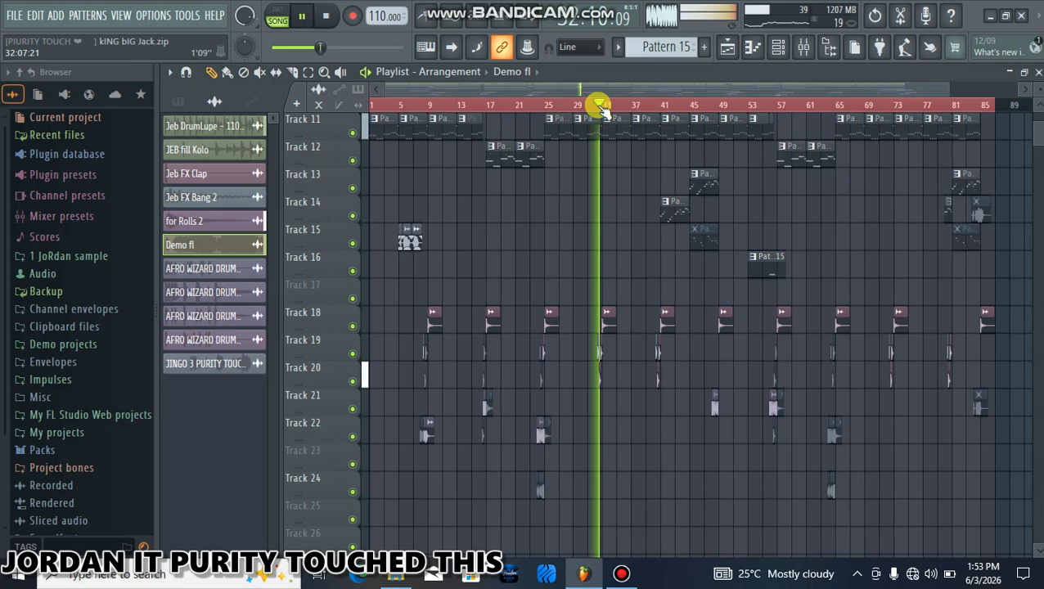
scroll(600, 106, "up", 6)
scroll(661, 272, "up", 2)
scroll(661, 271, "up", 2)
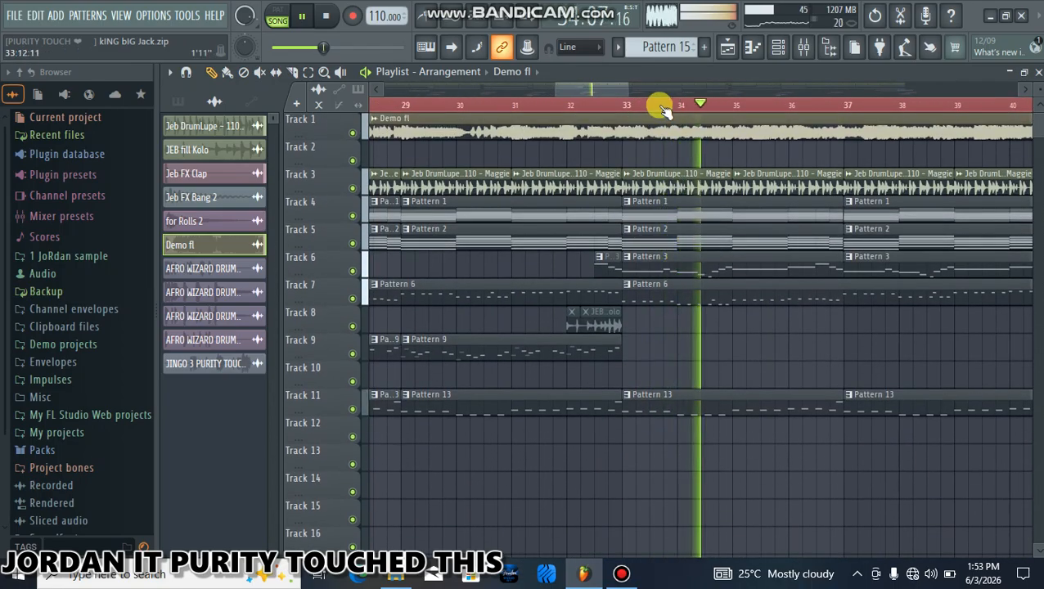
scroll(662, 110, "down", 6)
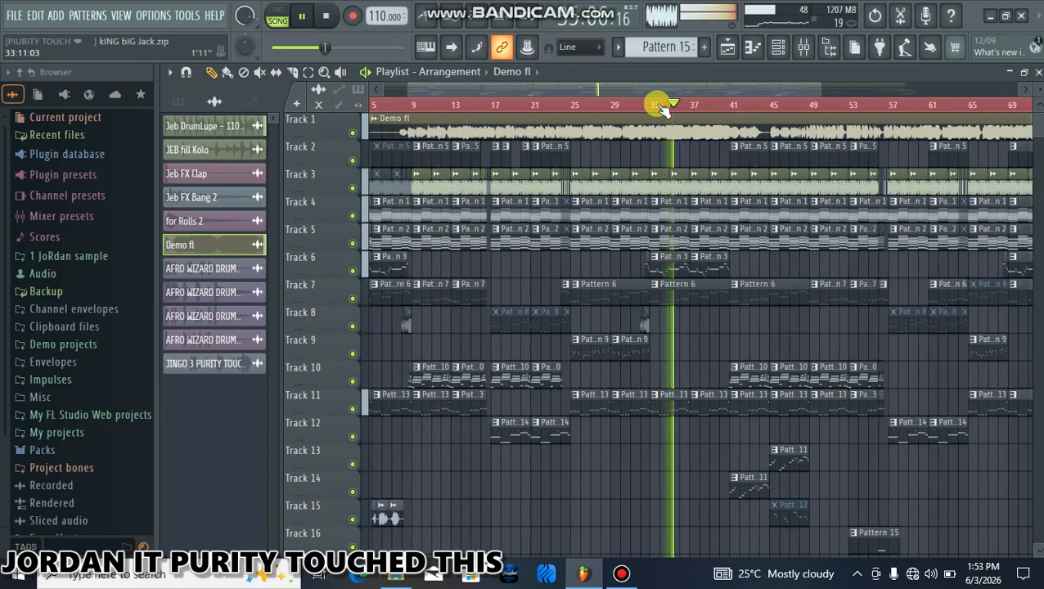
scroll(662, 109, "down", 2)
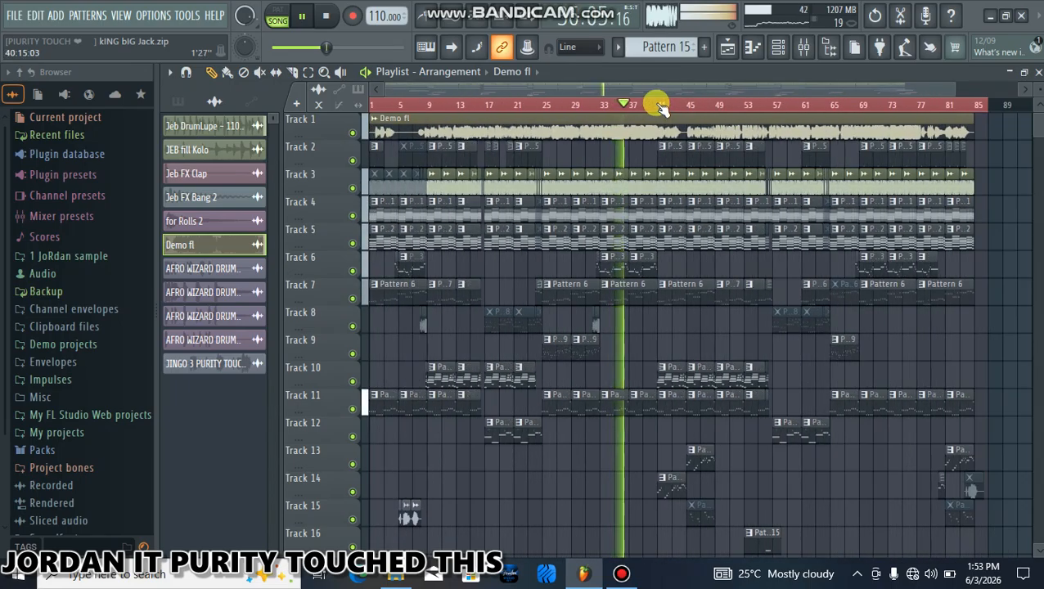
scroll(661, 110, "up", 4)
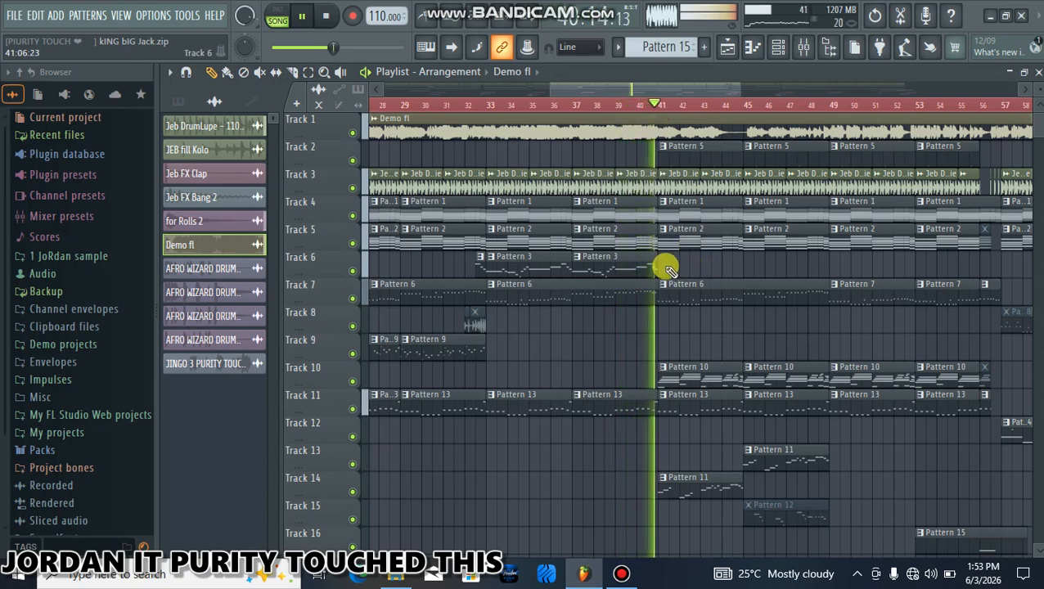
Examine the Pattern 10 and Pattern 11 clips and surrounding tracks around bars 41 to 56 during playback, and stop the song
scroll(678, 420, "down", 5)
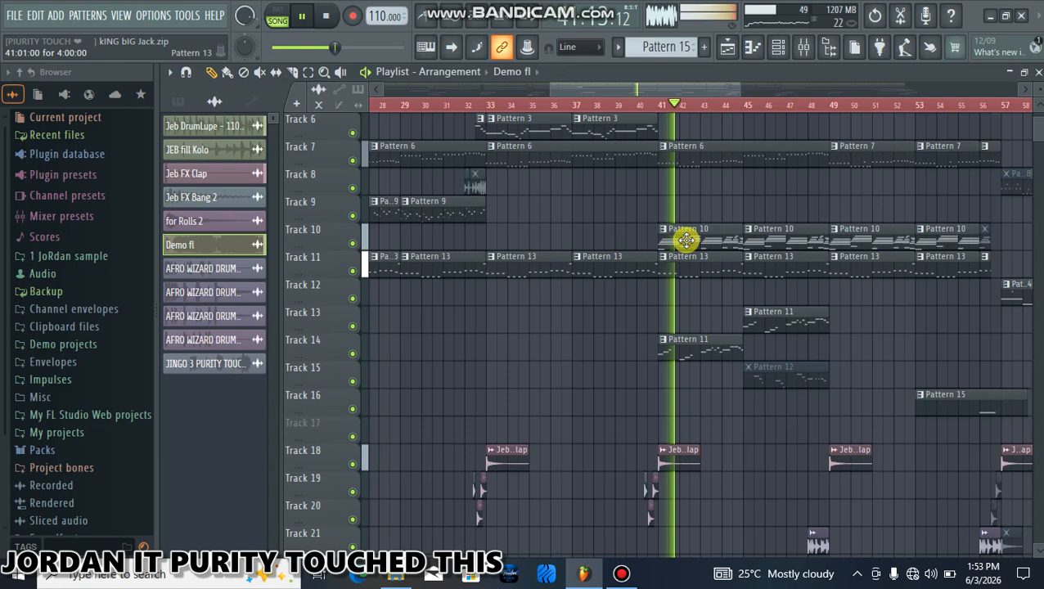
scroll(716, 106, "up", 3)
scroll(716, 106, "up", 3)
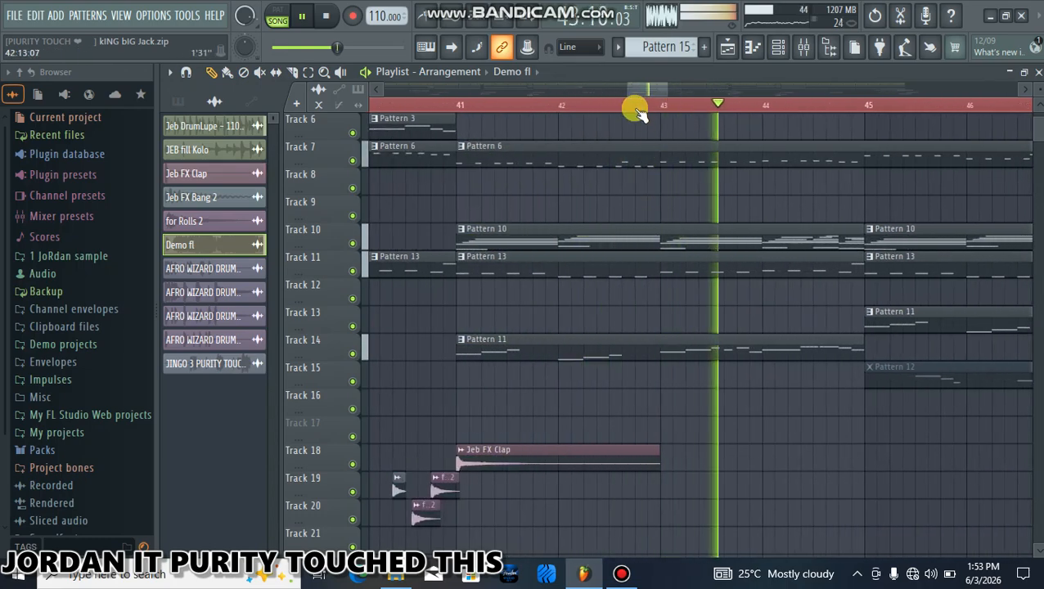
scroll(636, 108, "down", 3)
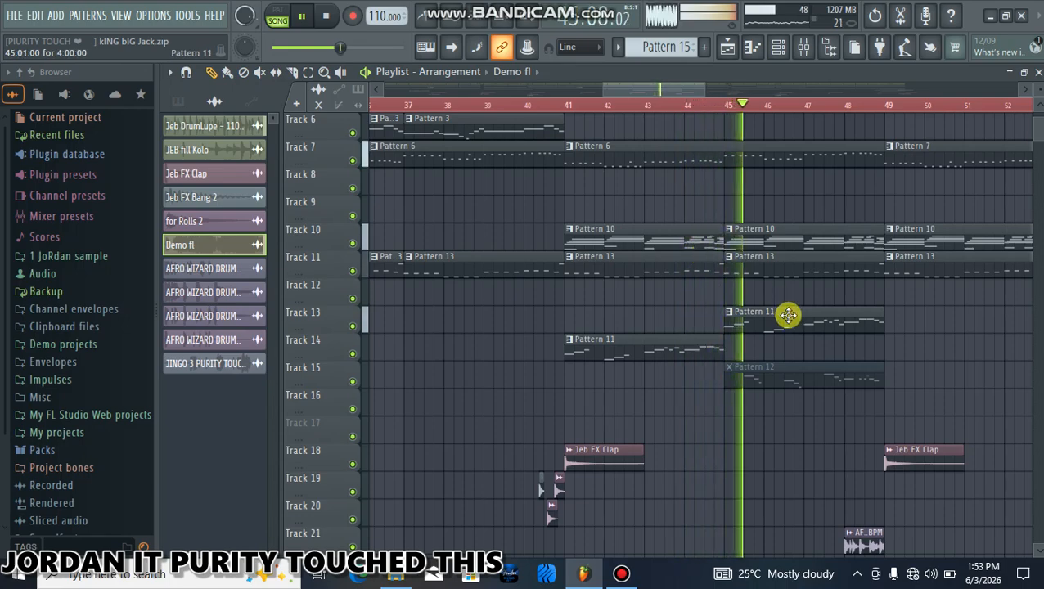
scroll(785, 107, "down", 3)
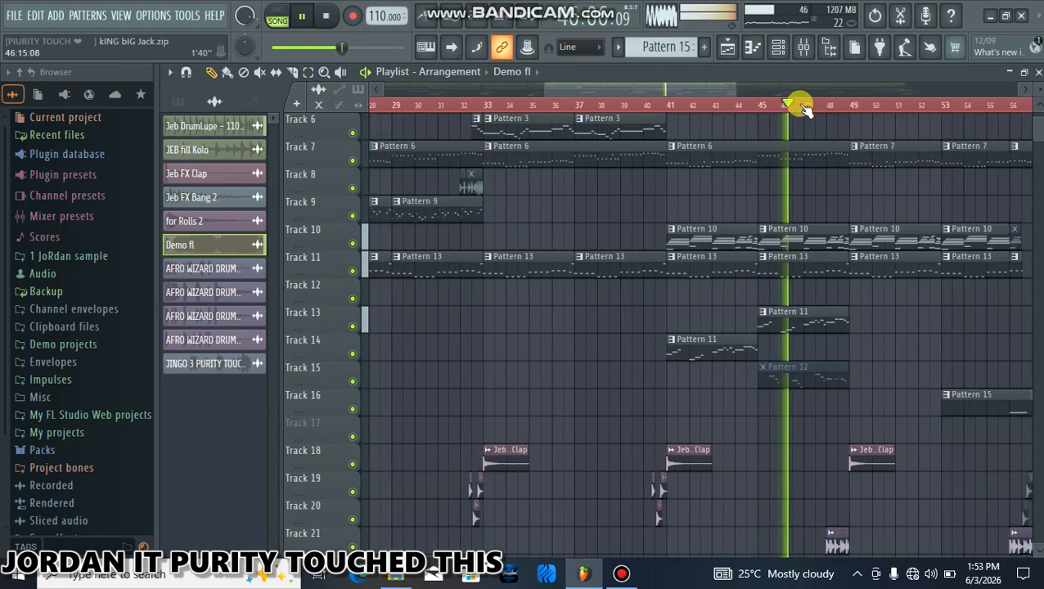
scroll(833, 109, "up", 2)
scroll(816, 338, "up", 3)
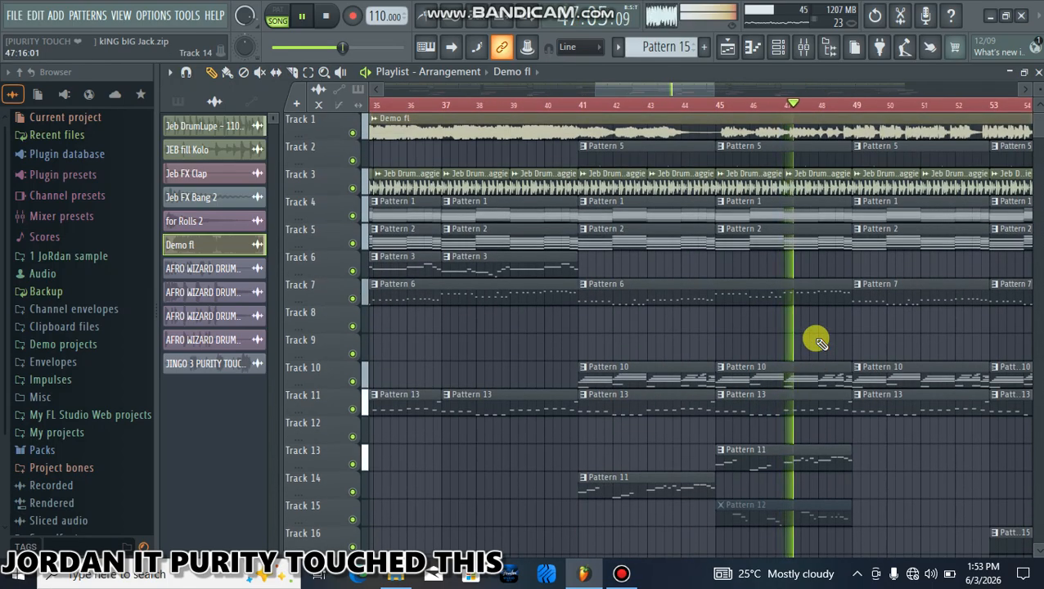
scroll(760, 115, "down", 5)
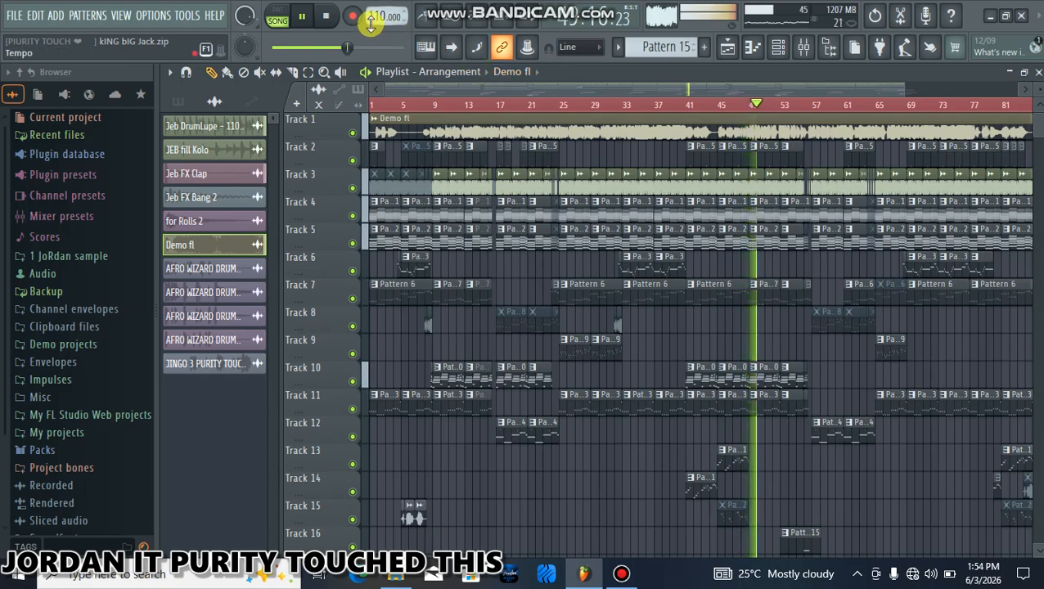
scroll(798, 111, "up", 5)
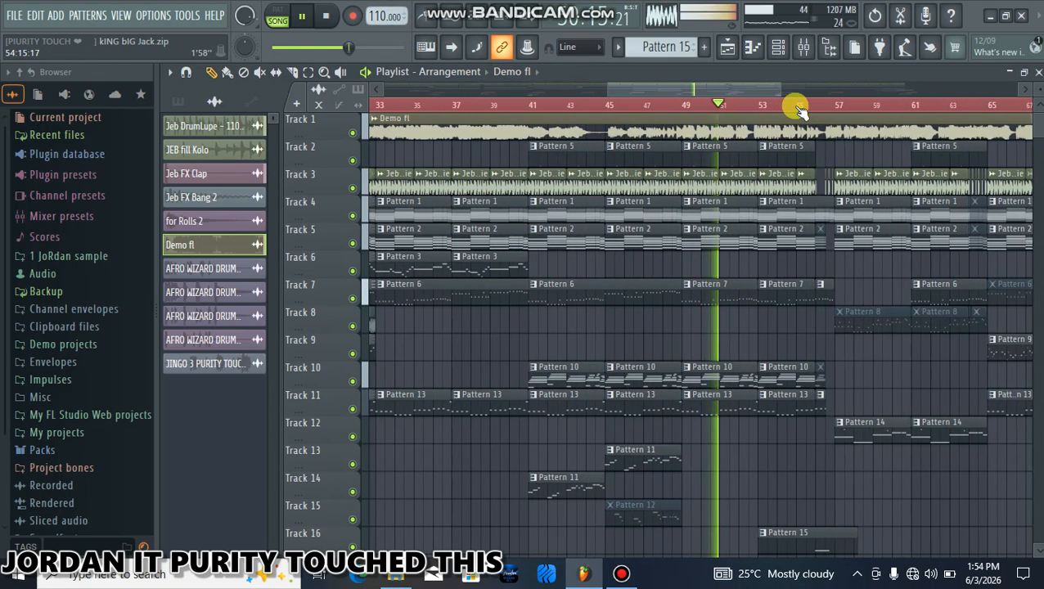
left_click(328, 16)
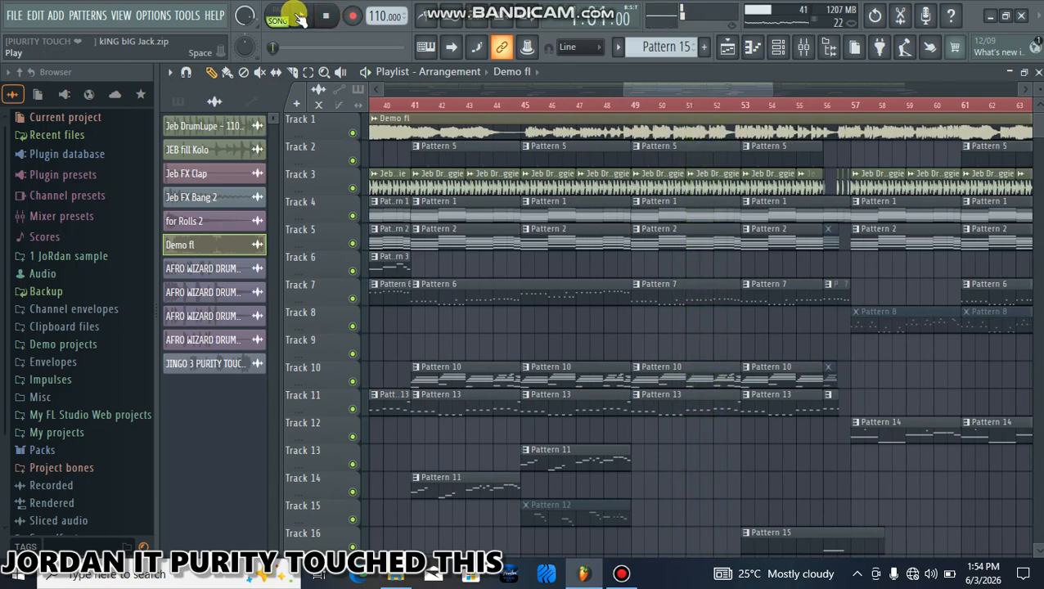
left_click(621, 576)
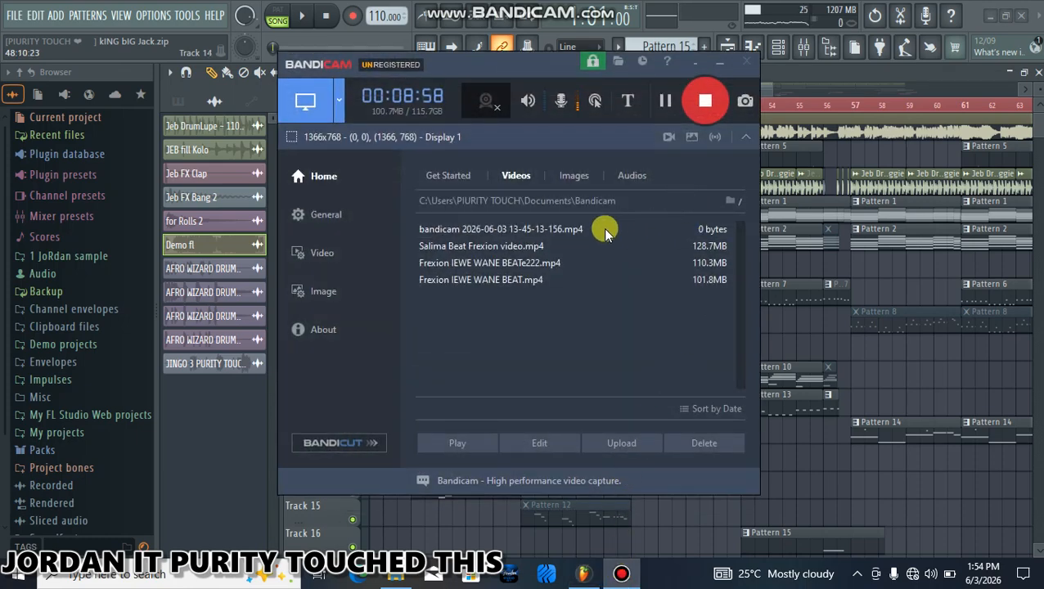
left_click(579, 230)
left_click(462, 443)
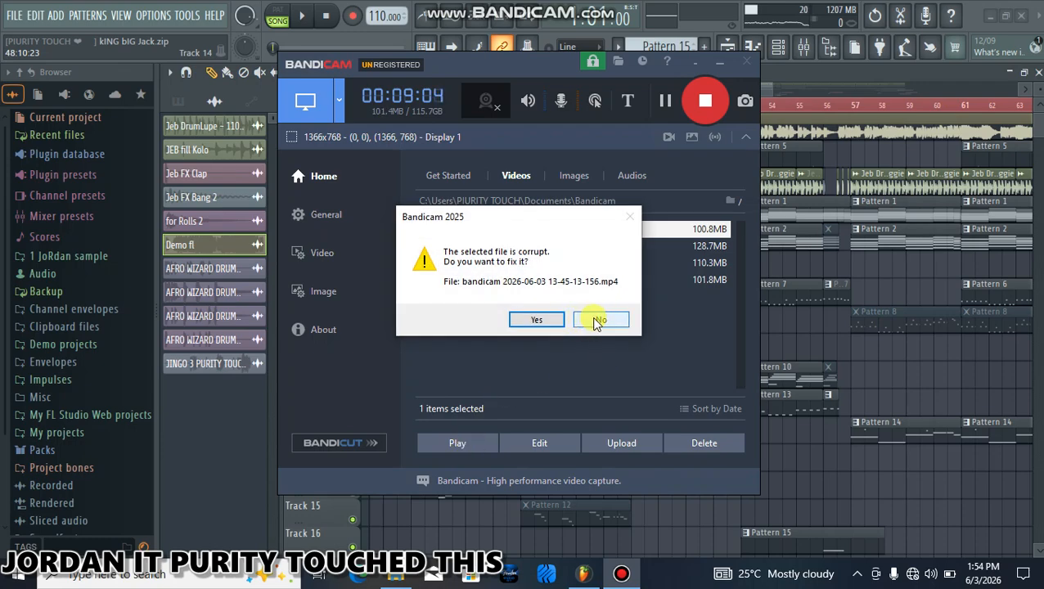
left_click(599, 320)
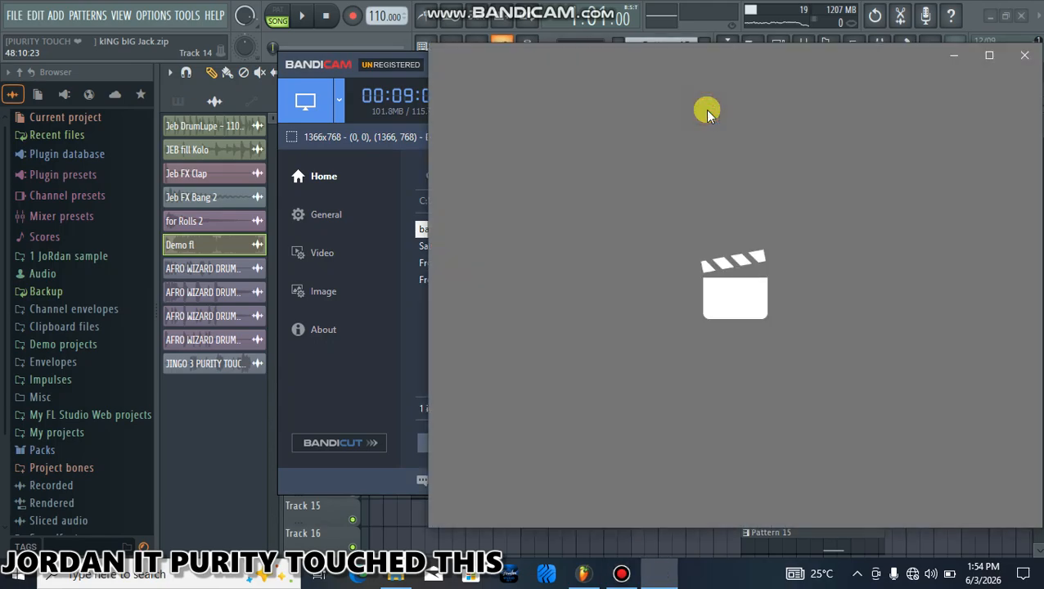